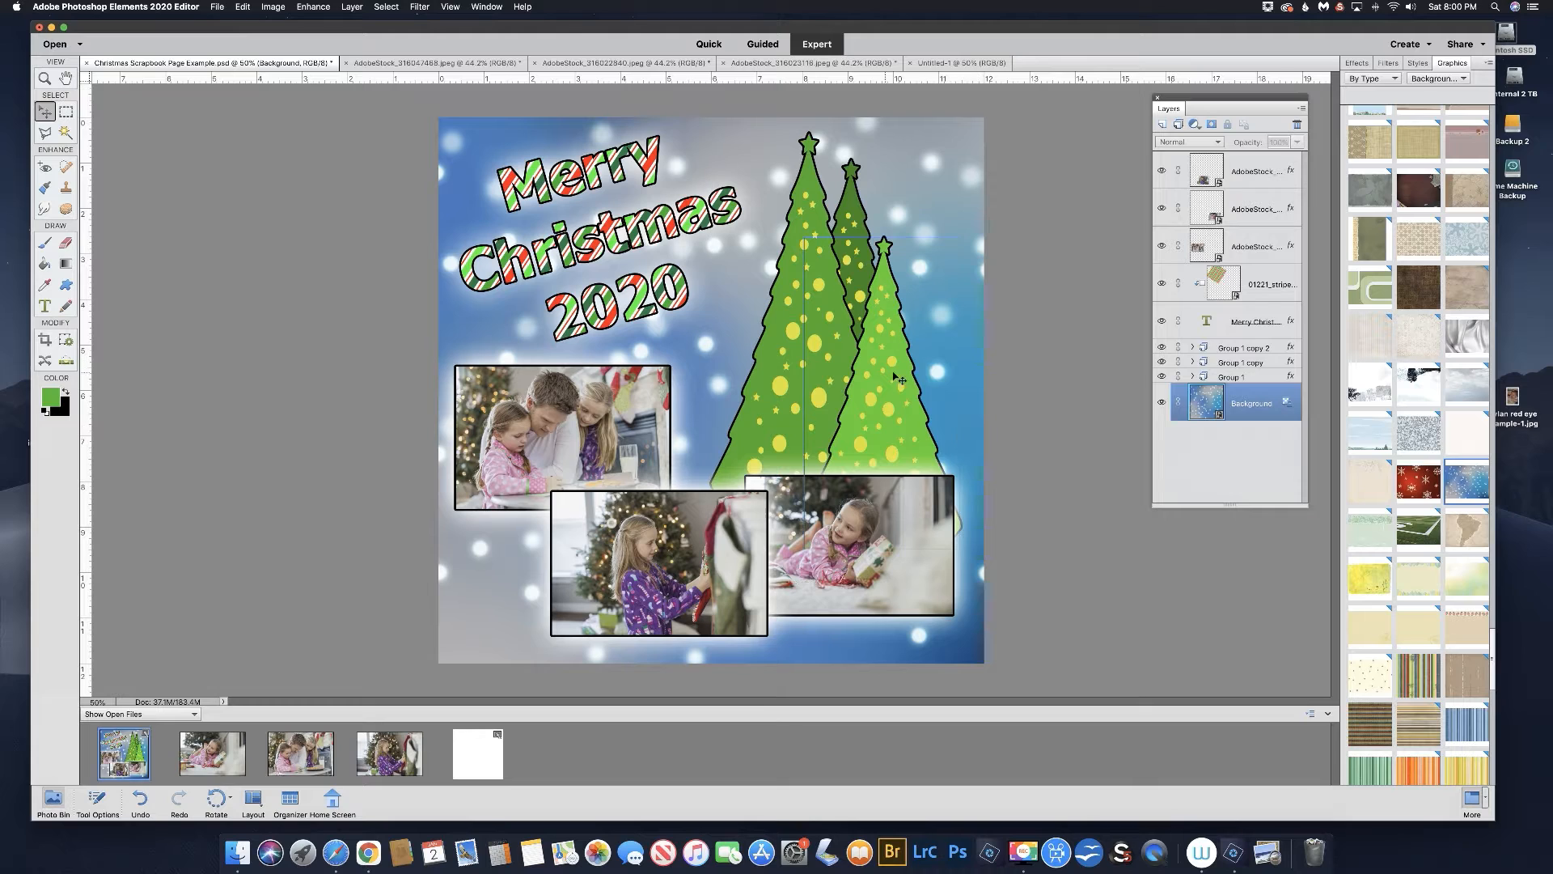
# Switch to the blank Untitled-1 document and apply the blue snowy graphic as its background.
pyautogui.click(962, 64)
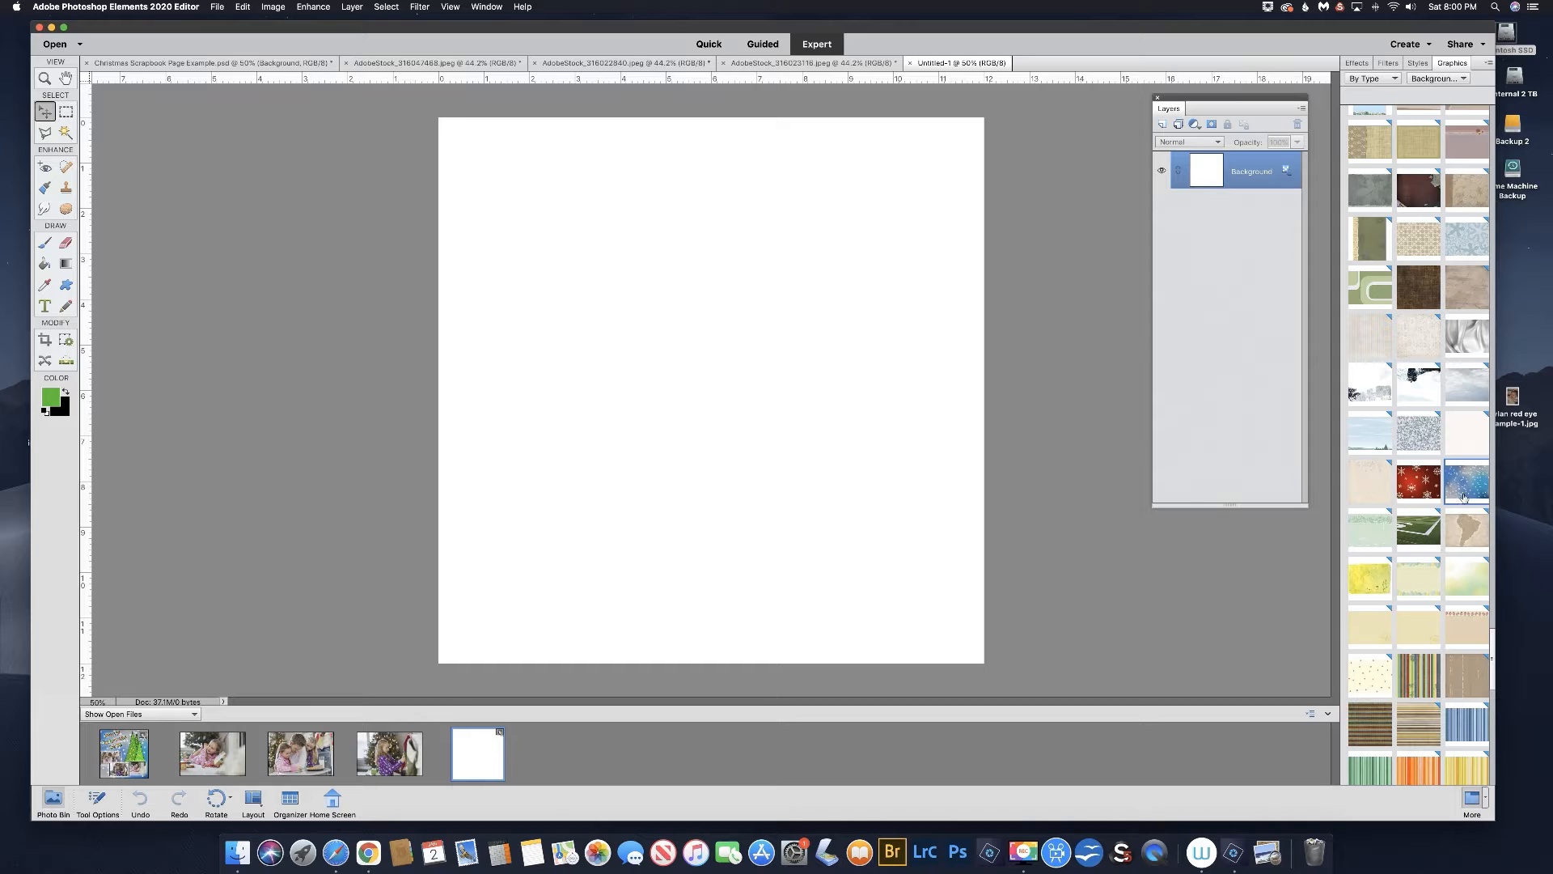
pyautogui.moveTo(1465, 483); pyautogui.dragTo(711, 392)
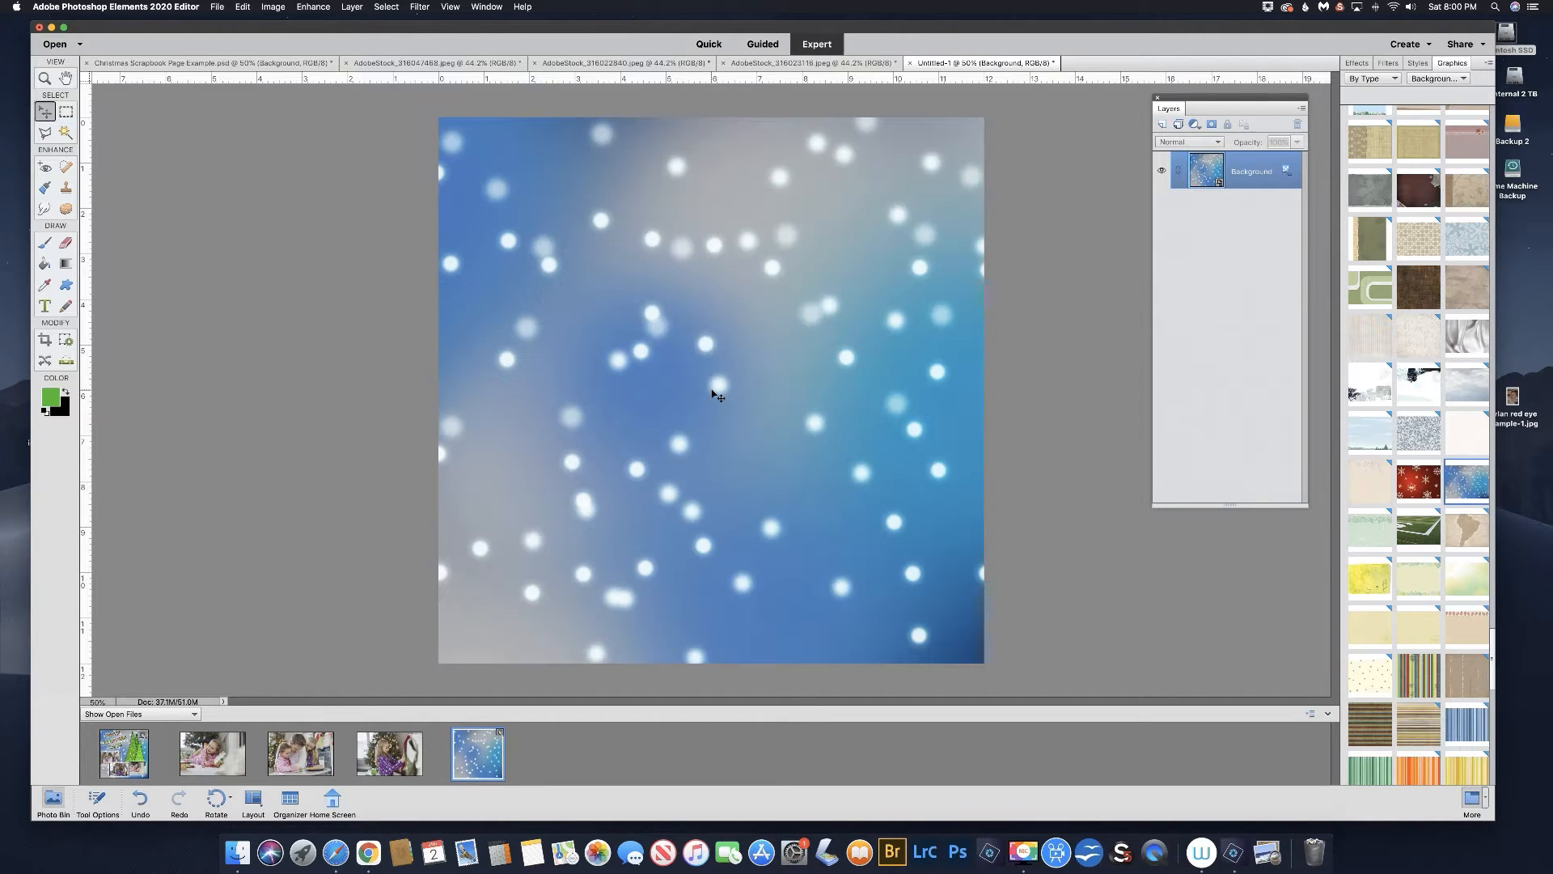
# Draw a green Tree 2 custom shape and move it down so the whole tree sits right of the page's centre.
pyautogui.click(67, 286)
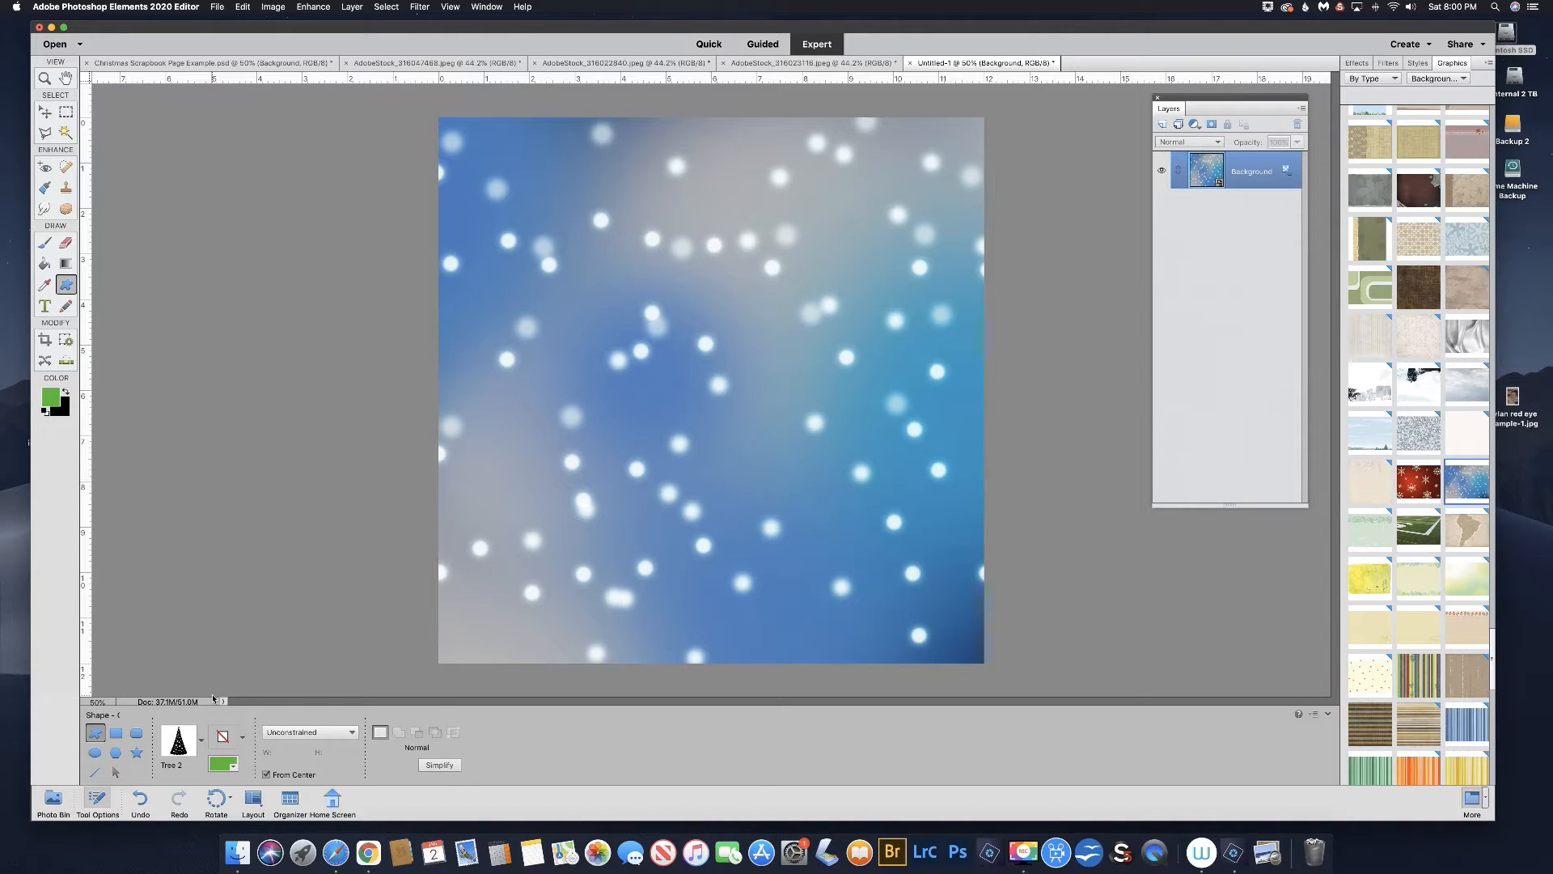
pyautogui.click(200, 739)
pyautogui.scroll(-5, 180, 637)
pyautogui.scroll(-5, 180, 640)
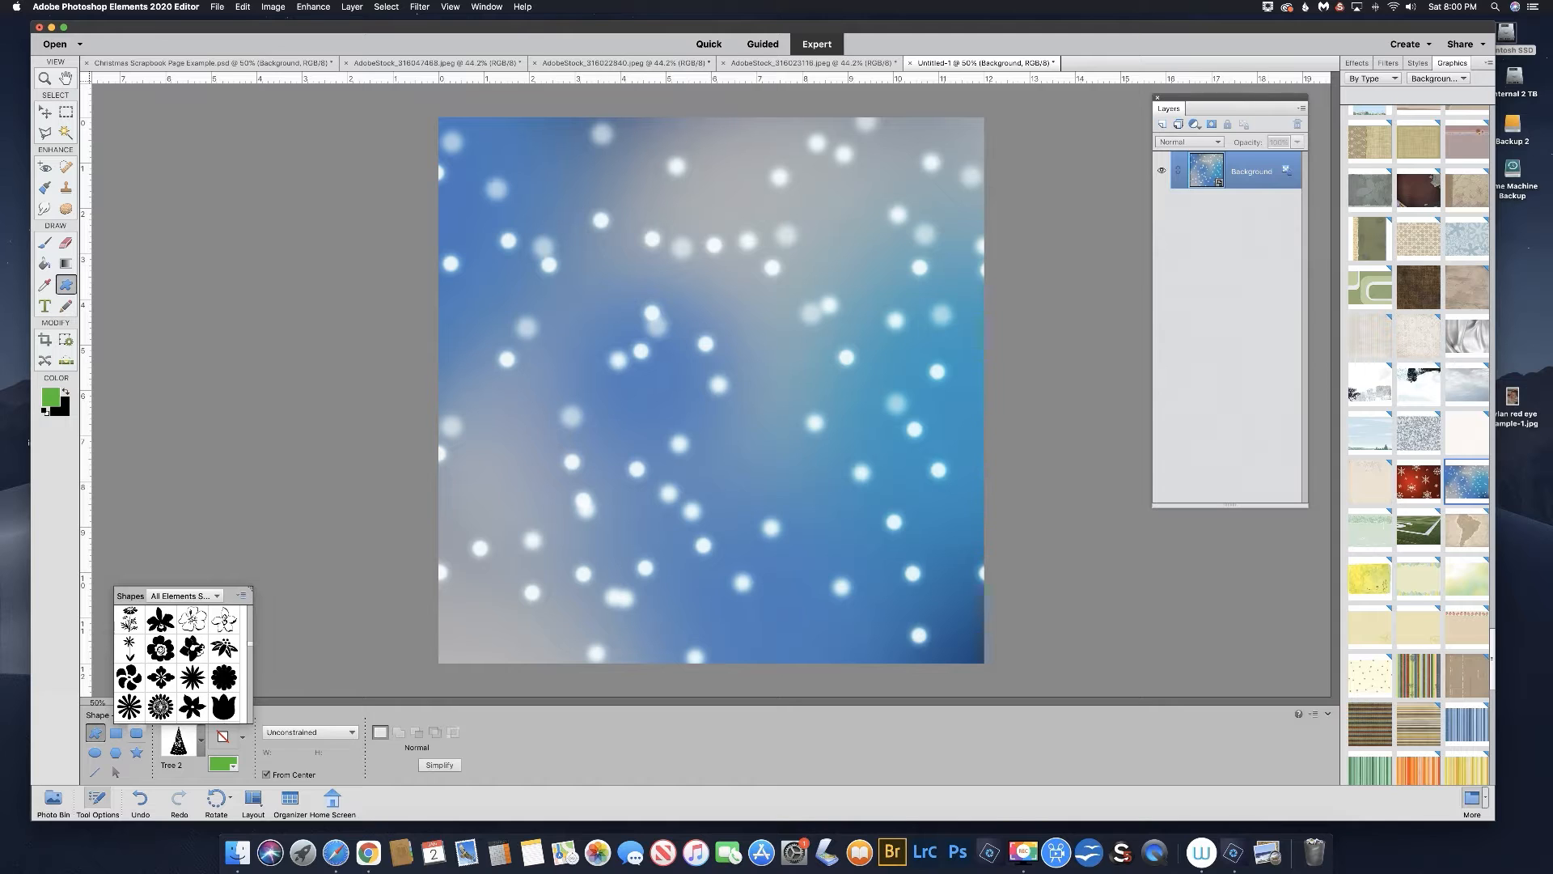
pyautogui.click(202, 742)
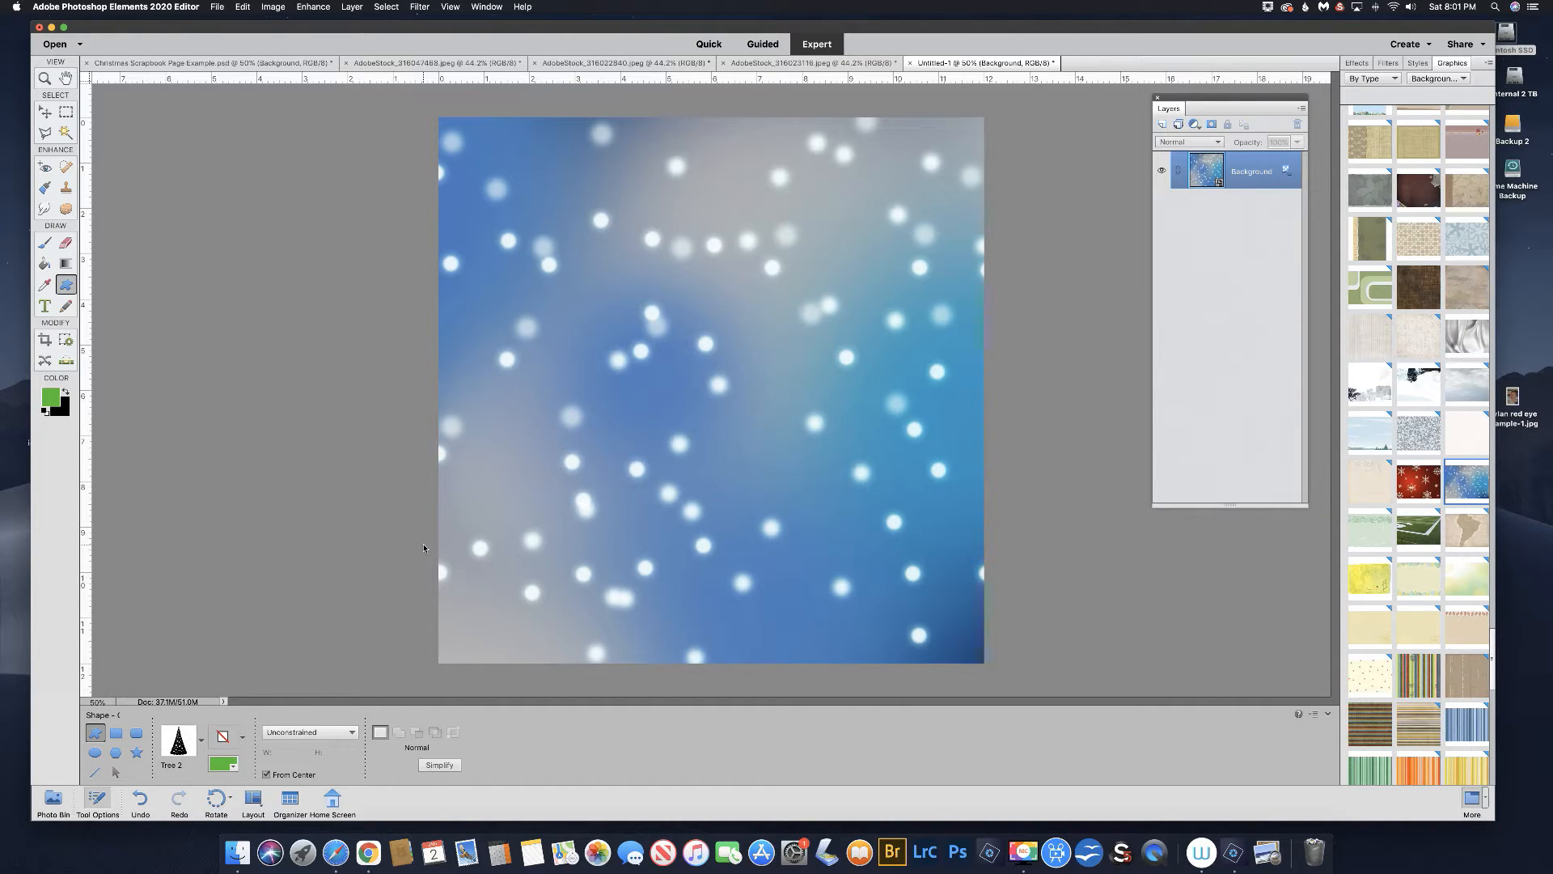
pyautogui.moveTo(742, 237); pyautogui.dragTo(855, 421)
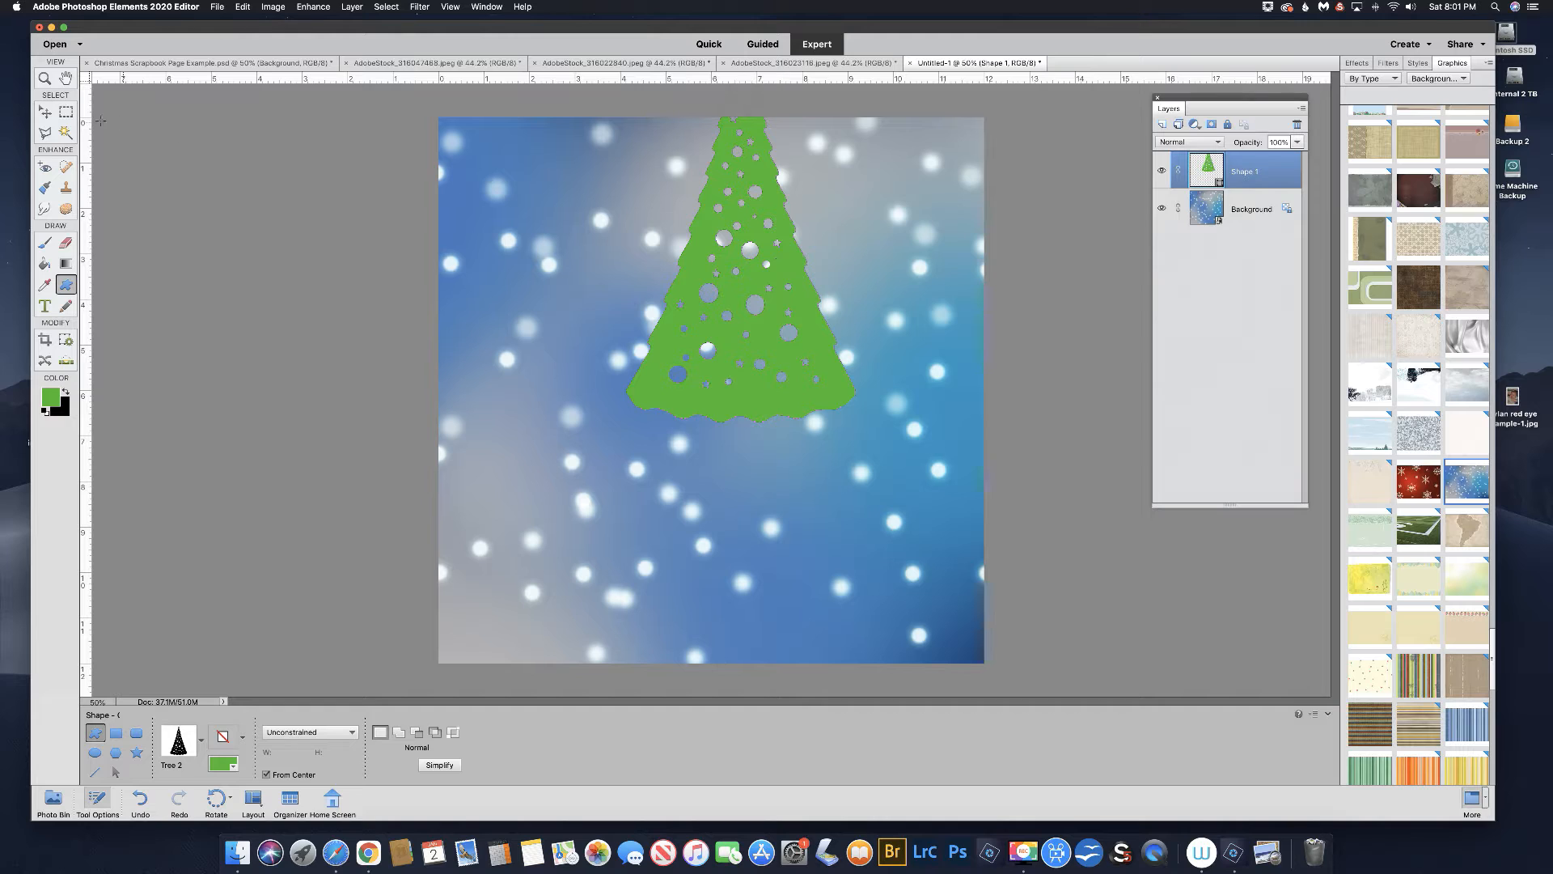
pyautogui.click(45, 112)
pyautogui.moveTo(769, 238); pyautogui.dragTo(812, 357)
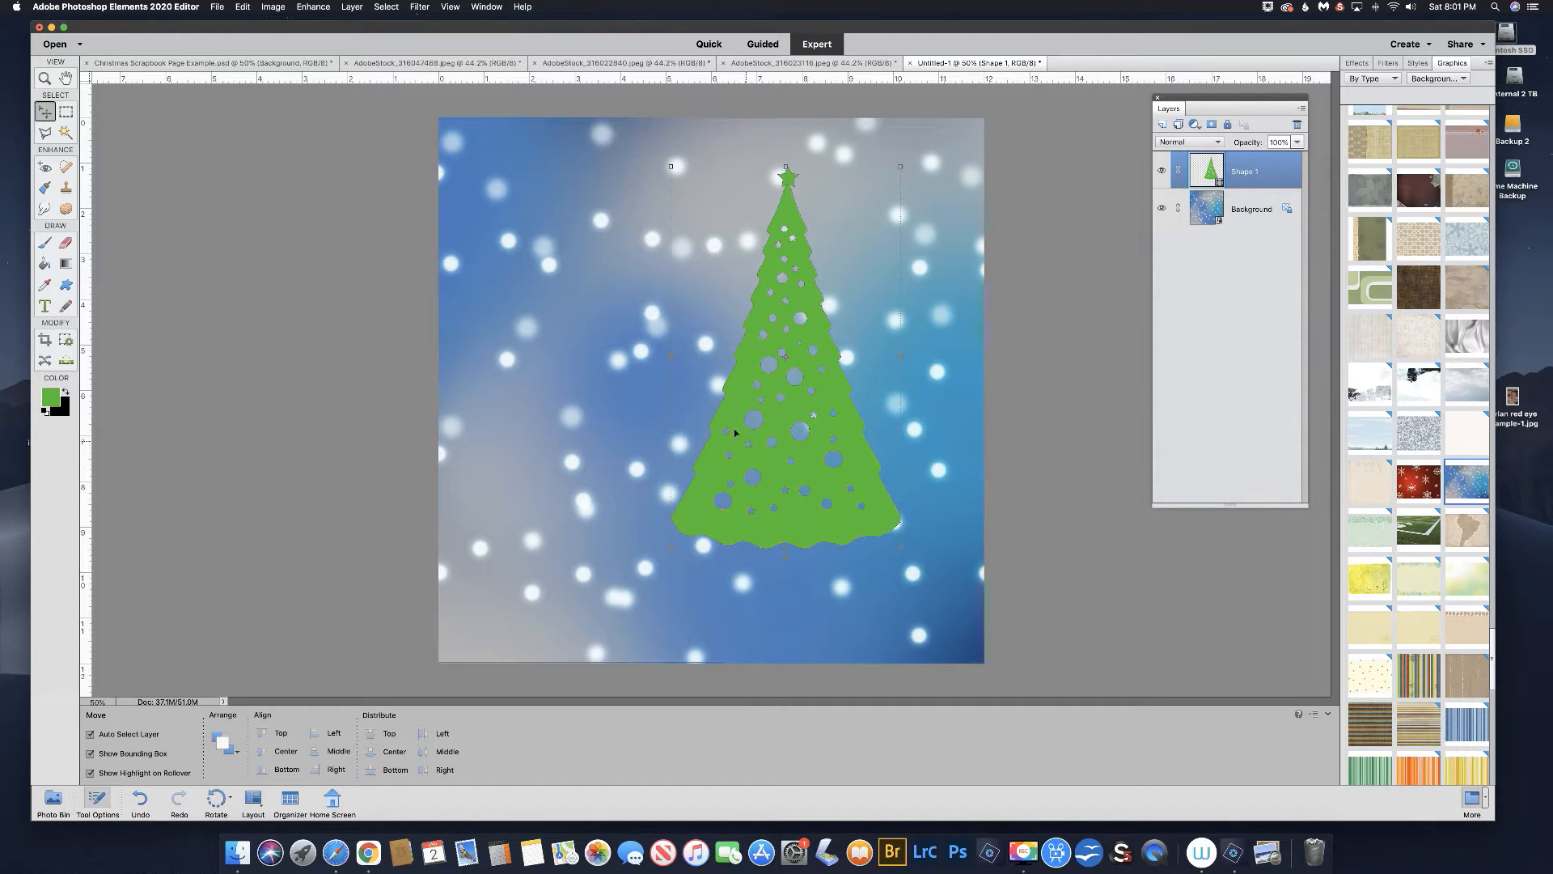
# Add a new layer and outline a polygonal selection just inside the tree's edges, enclosing its ornament holes.
pyautogui.click(1162, 126)
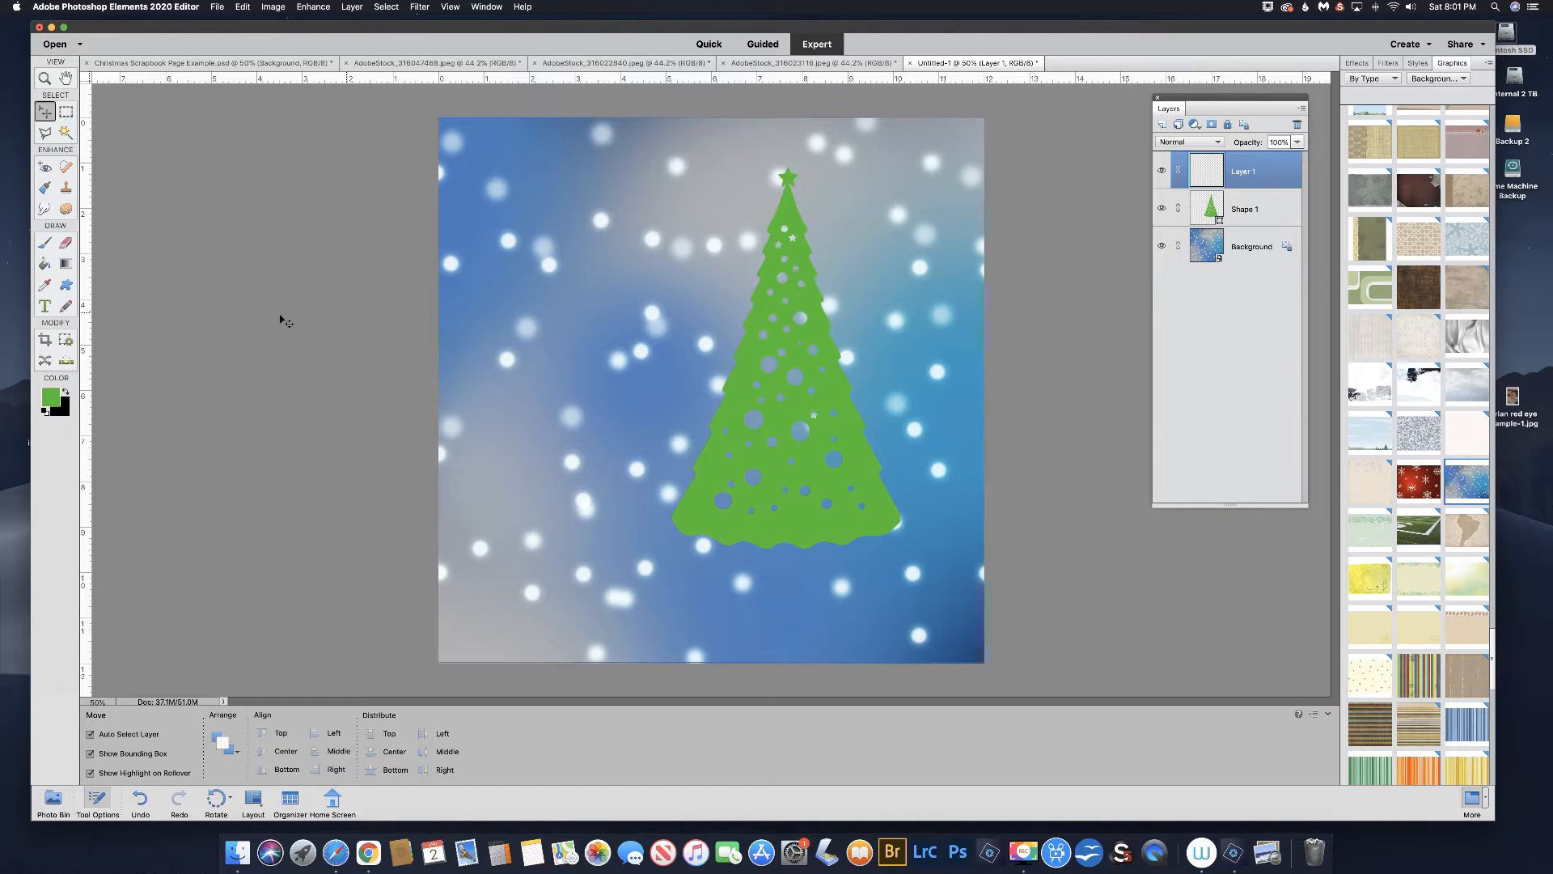
pyautogui.click(45, 133)
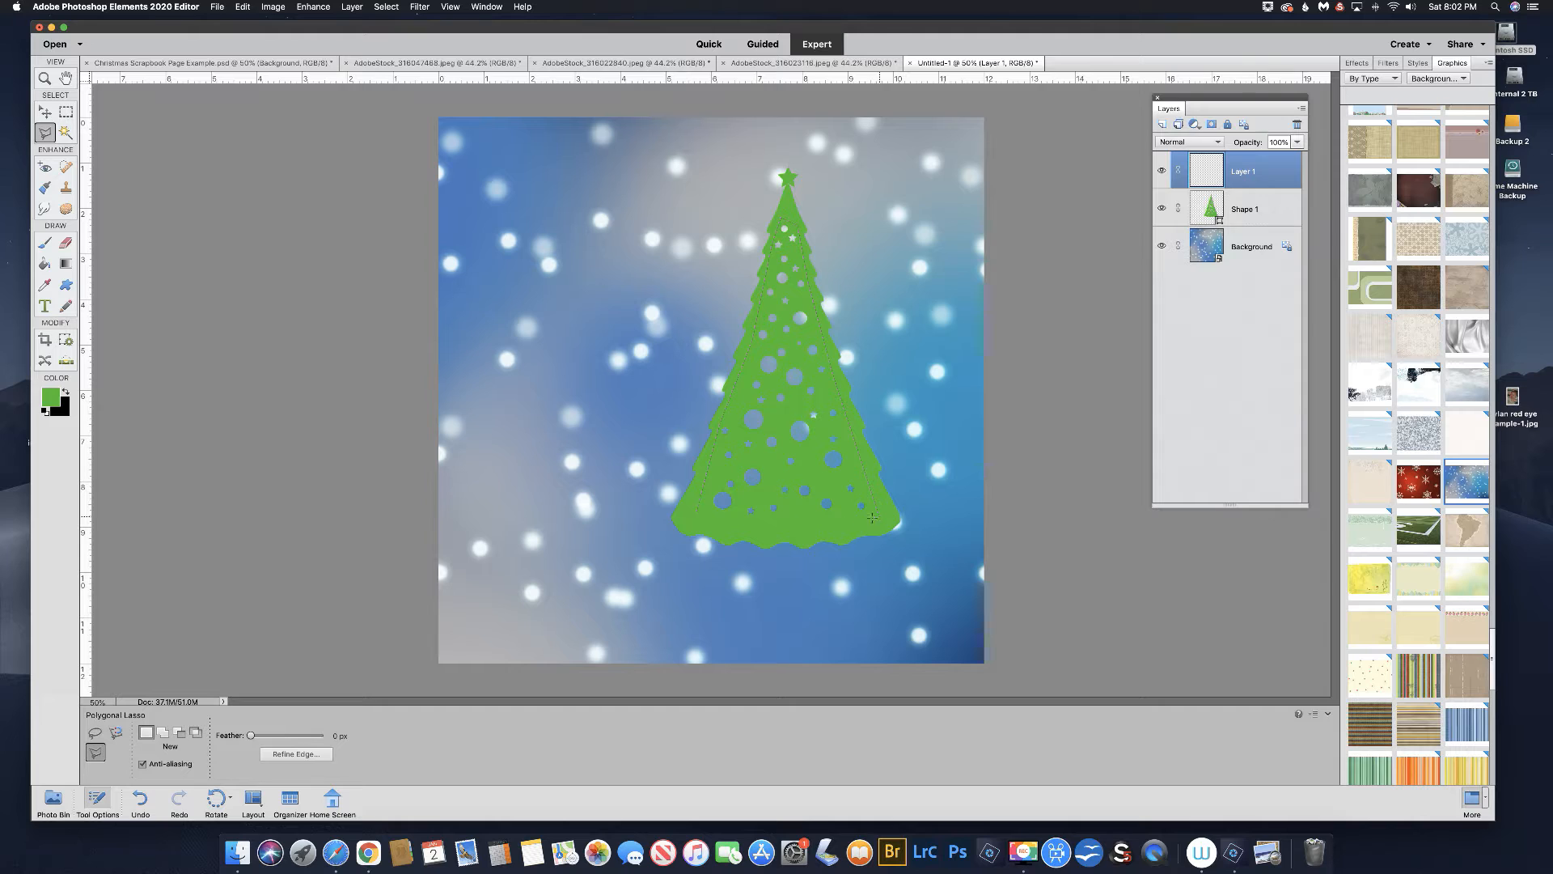
pyautogui.click(704, 520)
# Set the foreground color to yellow-green, RGB 193, 232, 12.
pyautogui.click(58, 400)
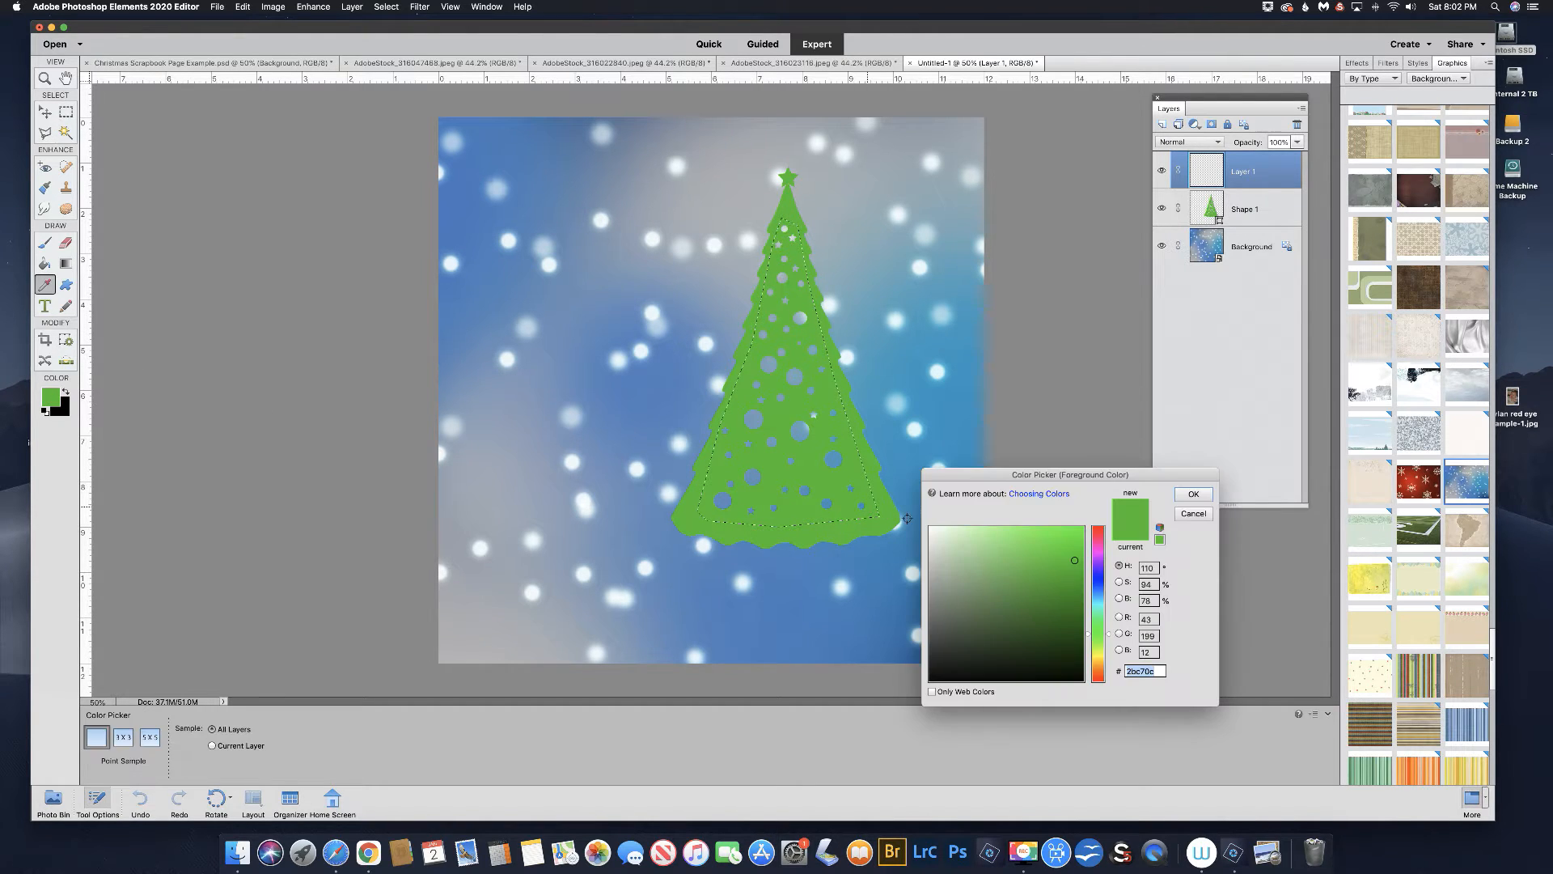
pyautogui.click(1100, 652)
pyautogui.moveTo(1074, 560); pyautogui.dragTo(1075, 539)
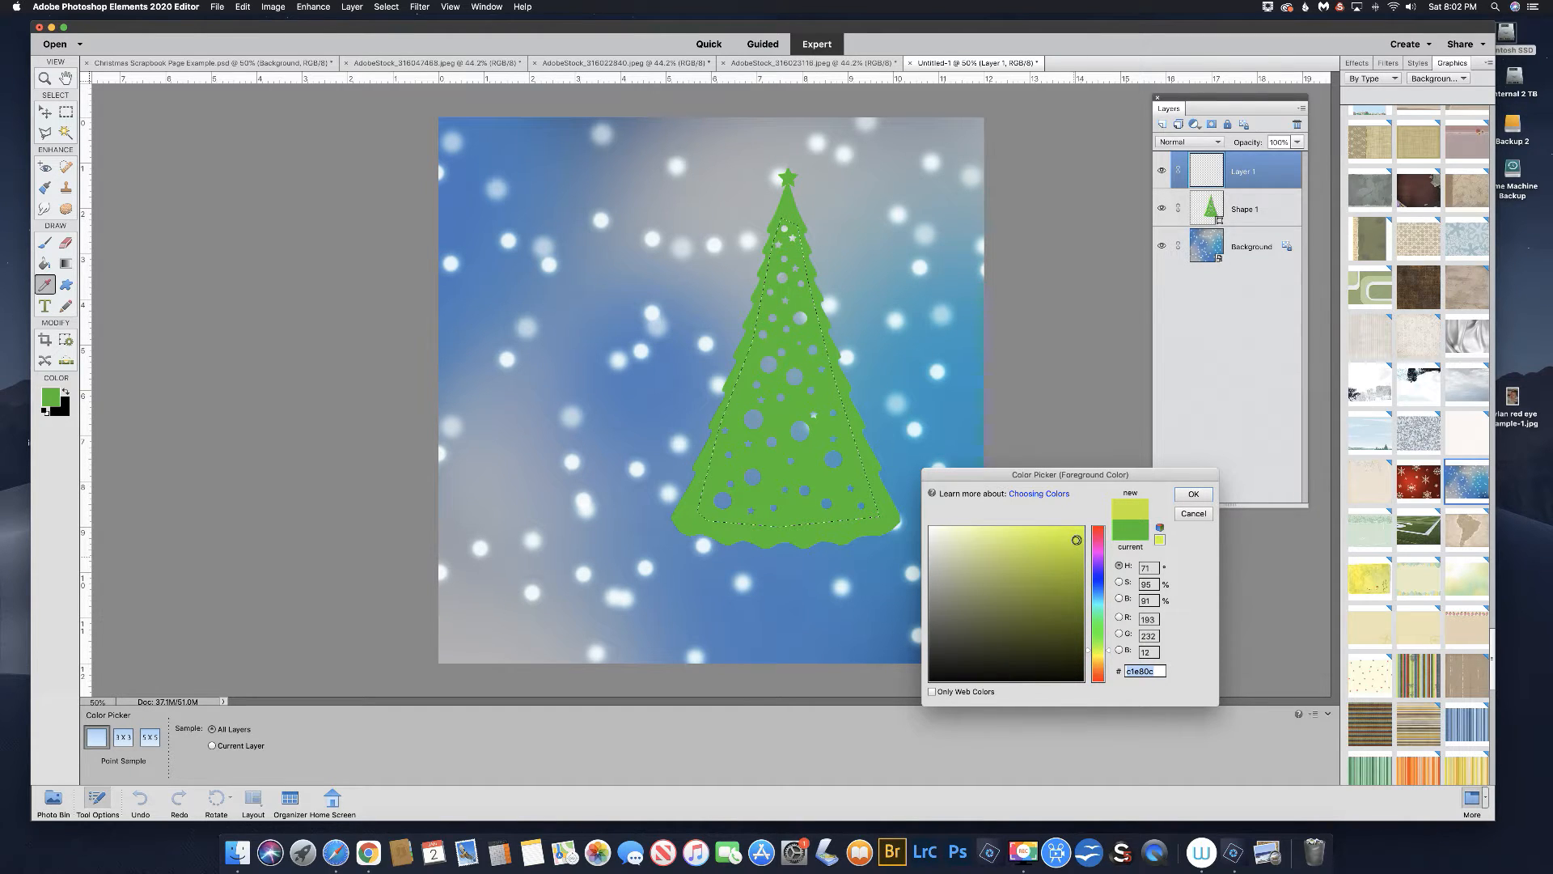
pyautogui.click(1193, 495)
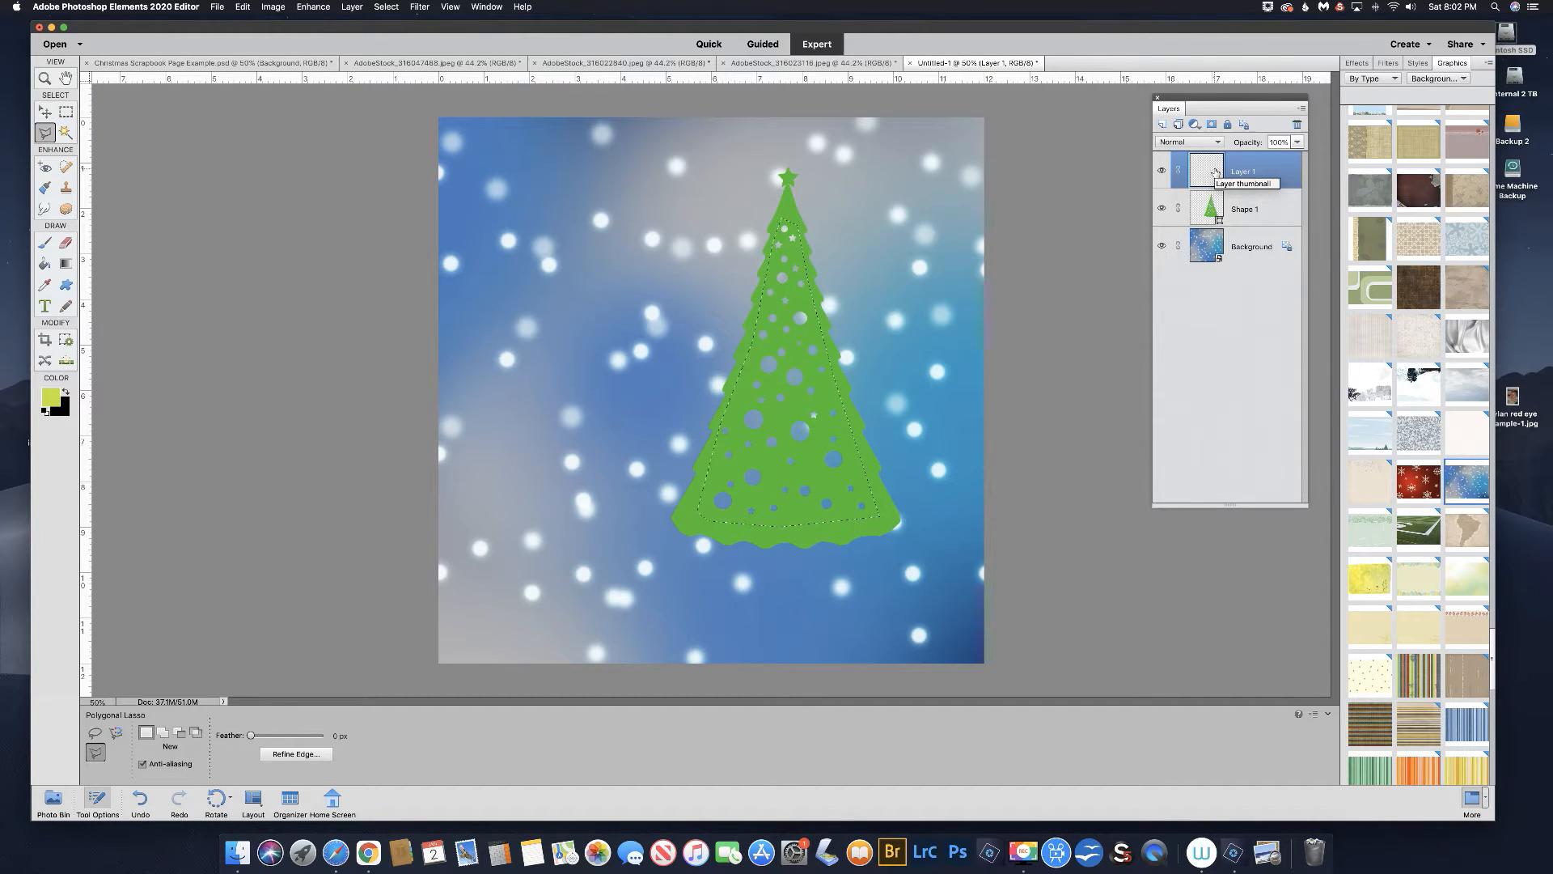
# Fill the selection on Layer 1 with the foreground color at 100% opacity in Normal mode.
pyautogui.hotkey('shift', 'BackSpace')
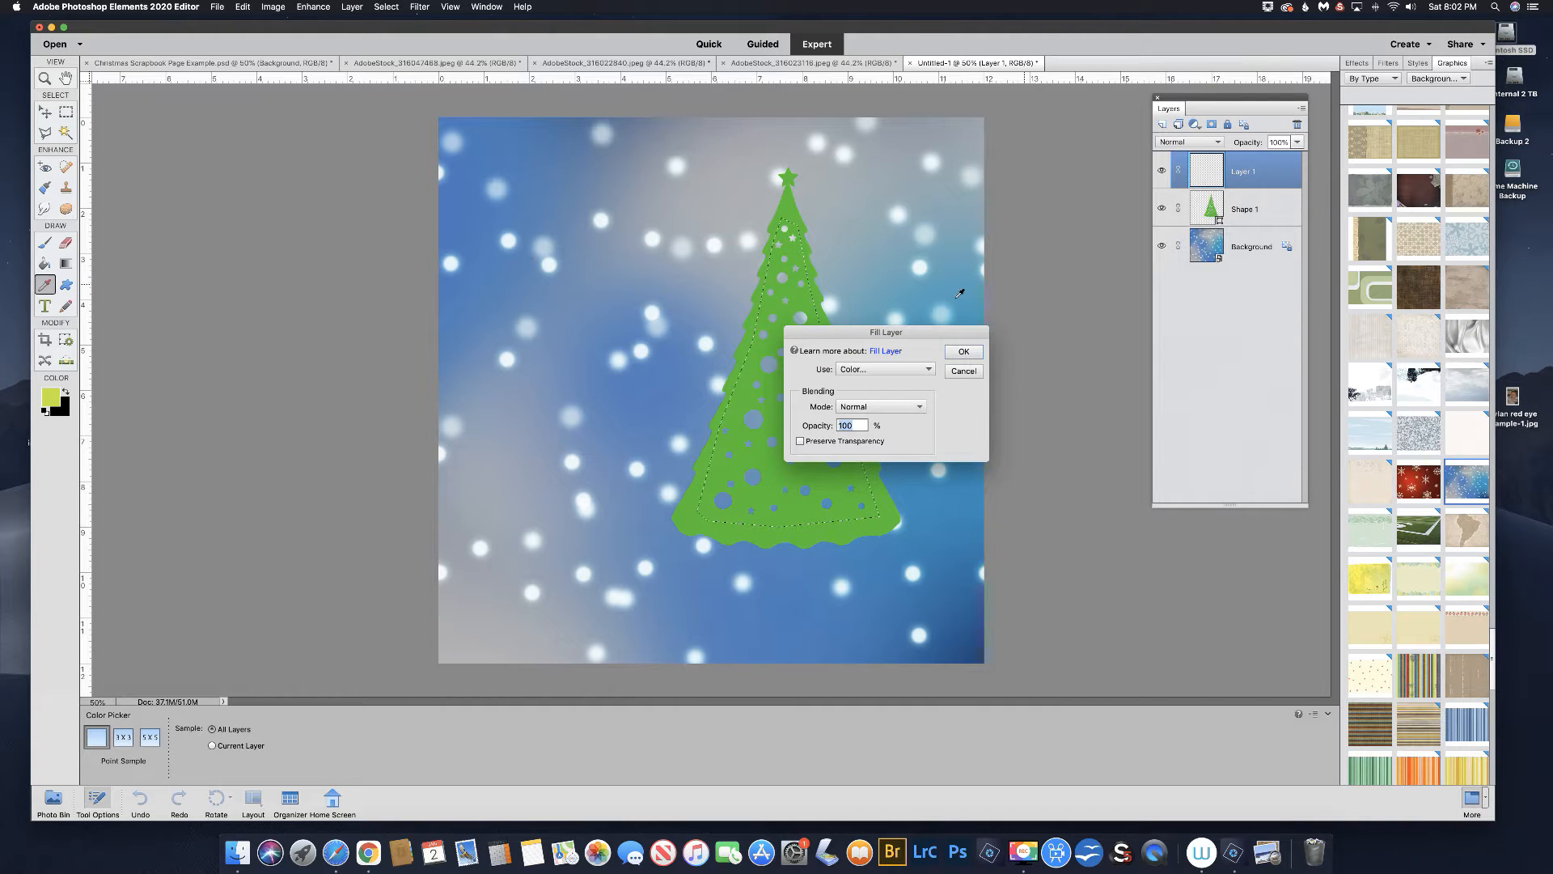
pyautogui.click(916, 372)
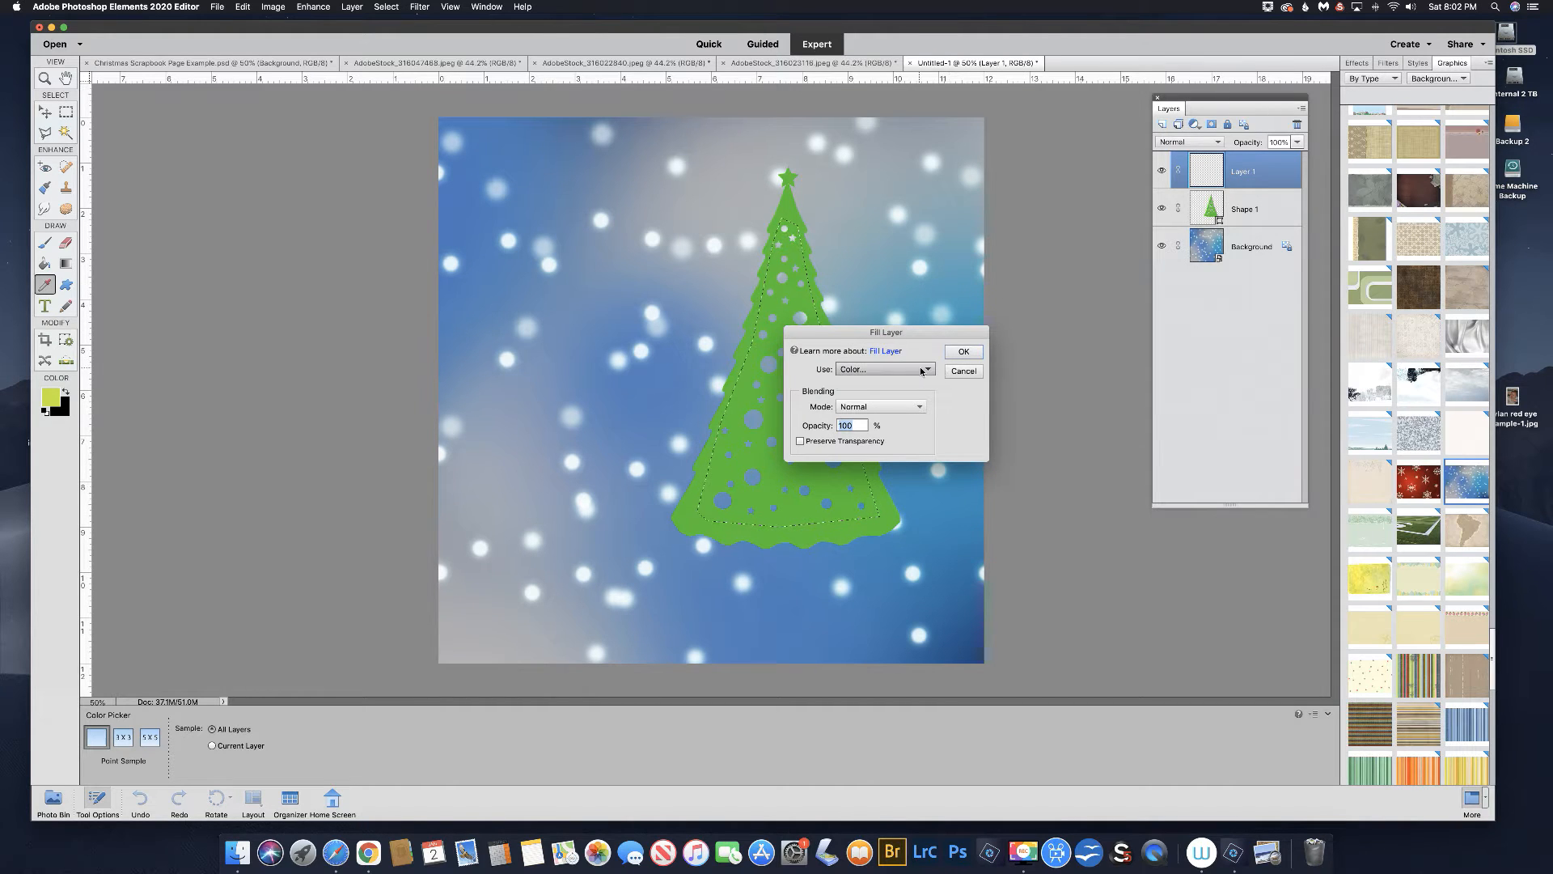
pyautogui.click(894, 349)
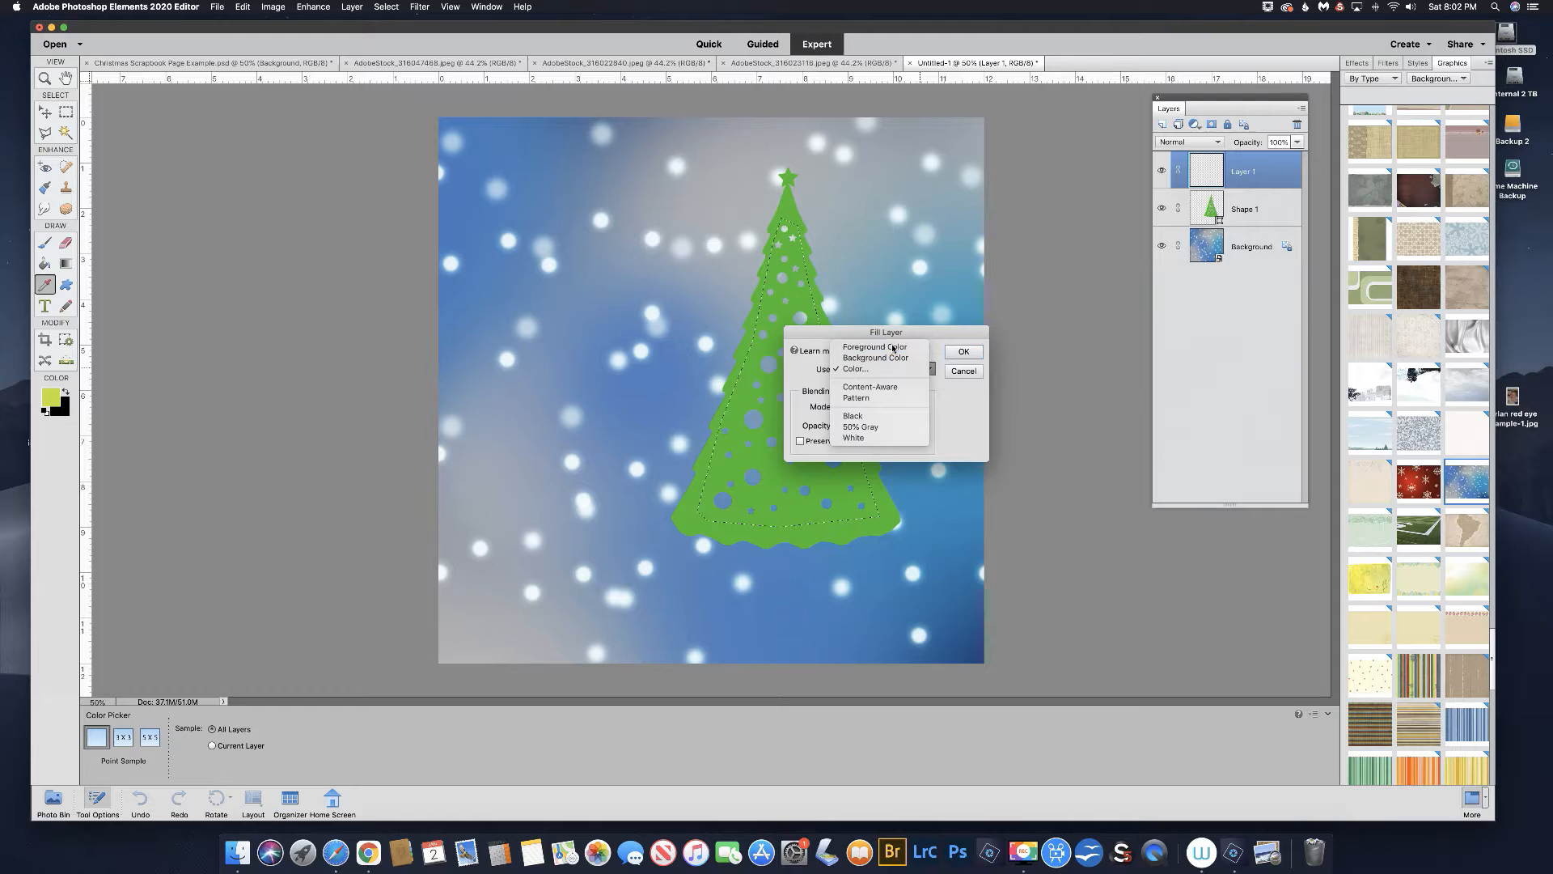
pyautogui.click(968, 352)
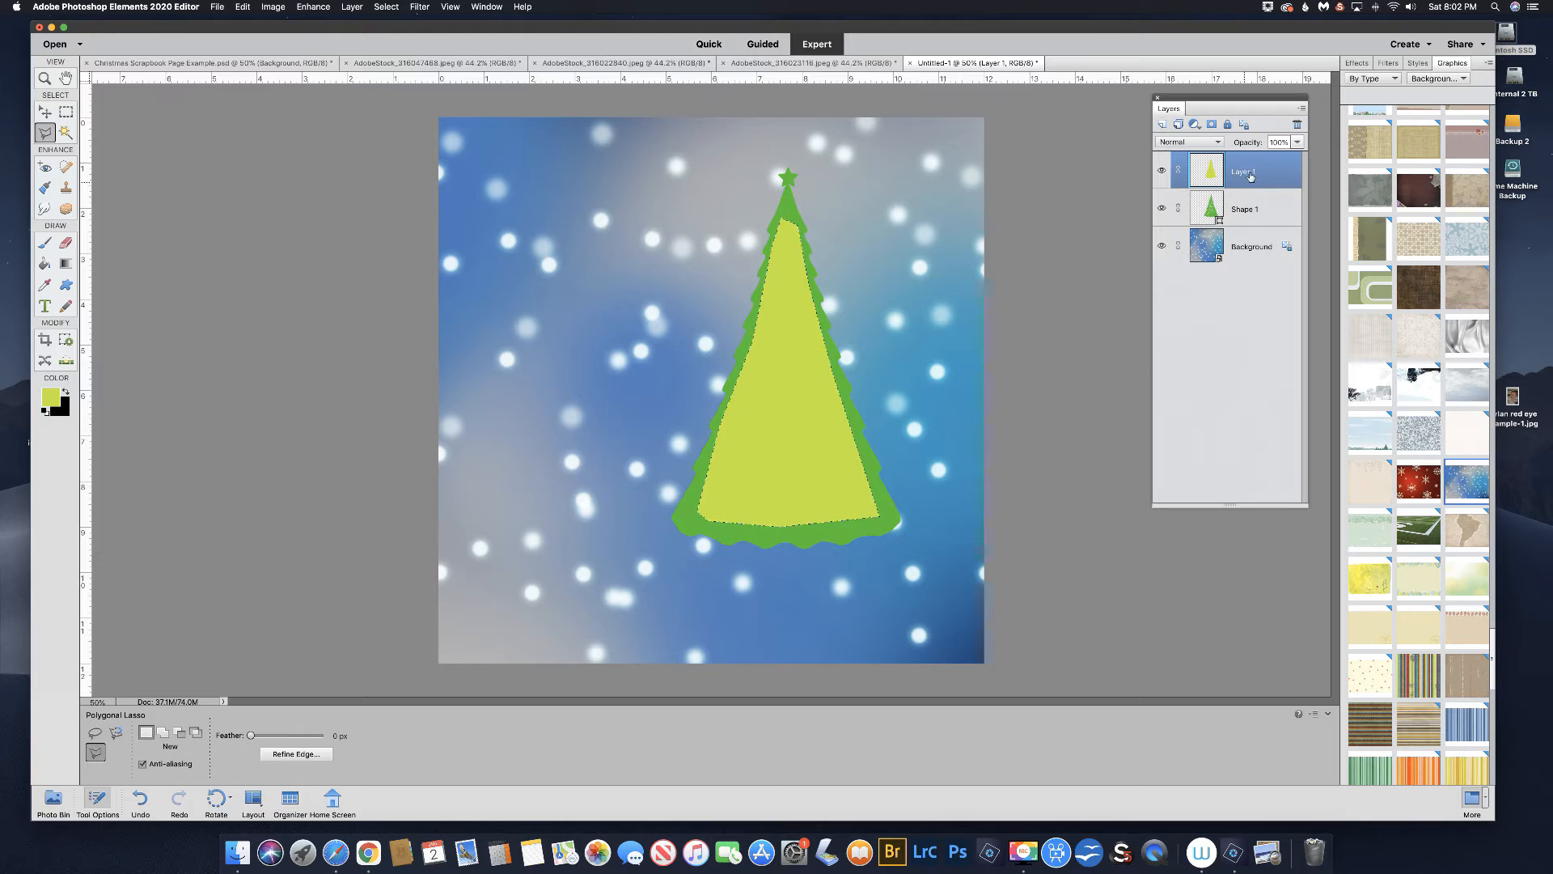
# Move Layer 1 beneath the Shape 1 layer so the fill sits behind the tree, and clear the selection.
pyautogui.moveTo(1248, 171); pyautogui.dragTo(1247, 217)
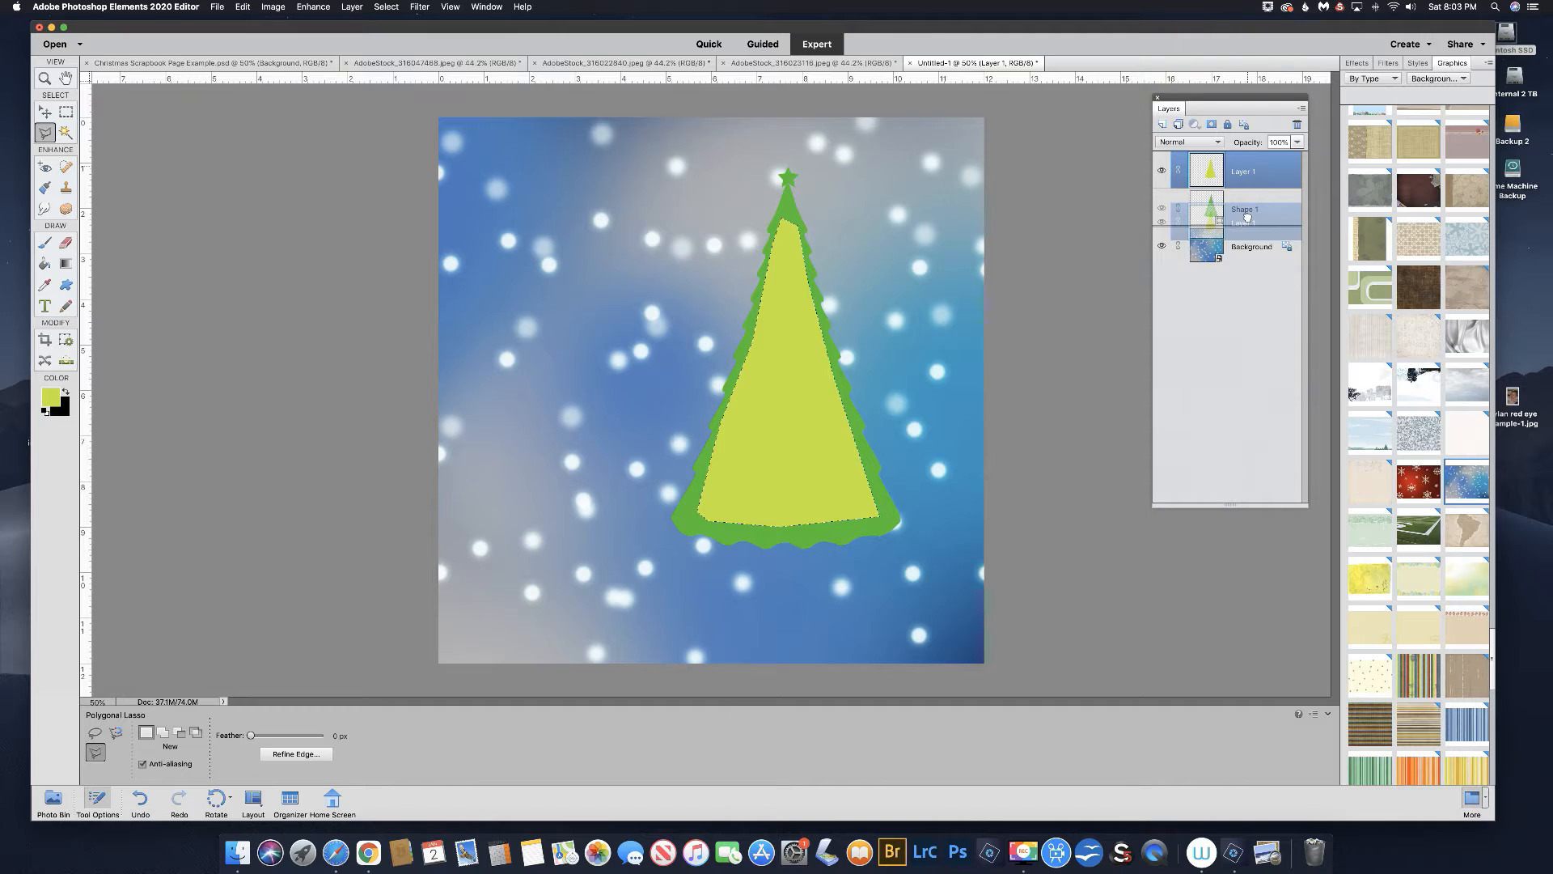
pyautogui.moveTo(1247, 217); pyautogui.dragTo(1247, 217)
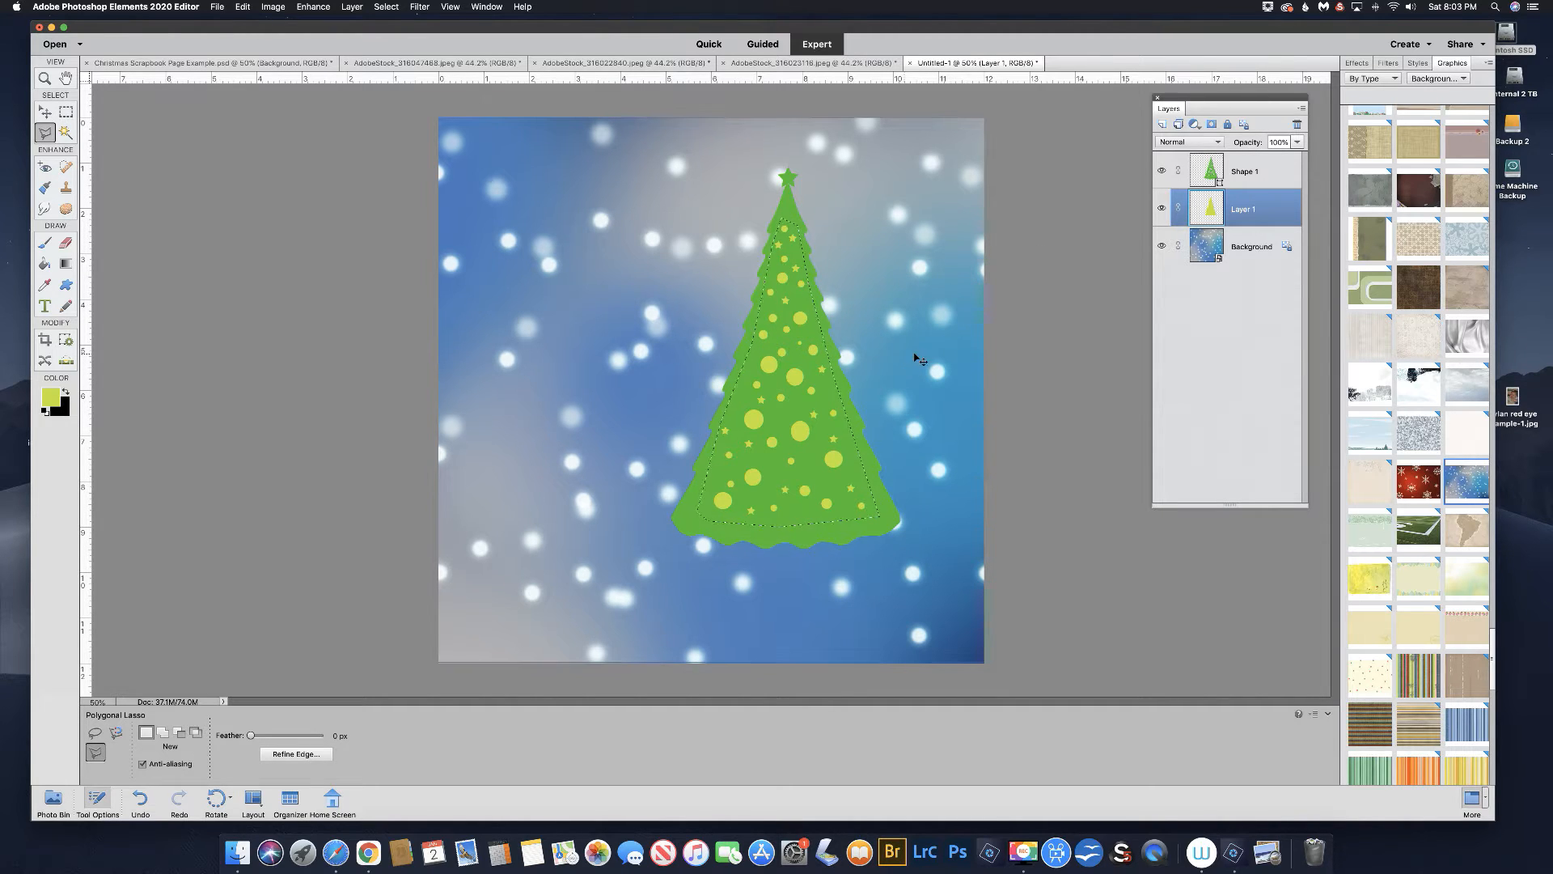
pyautogui.press('super+d')
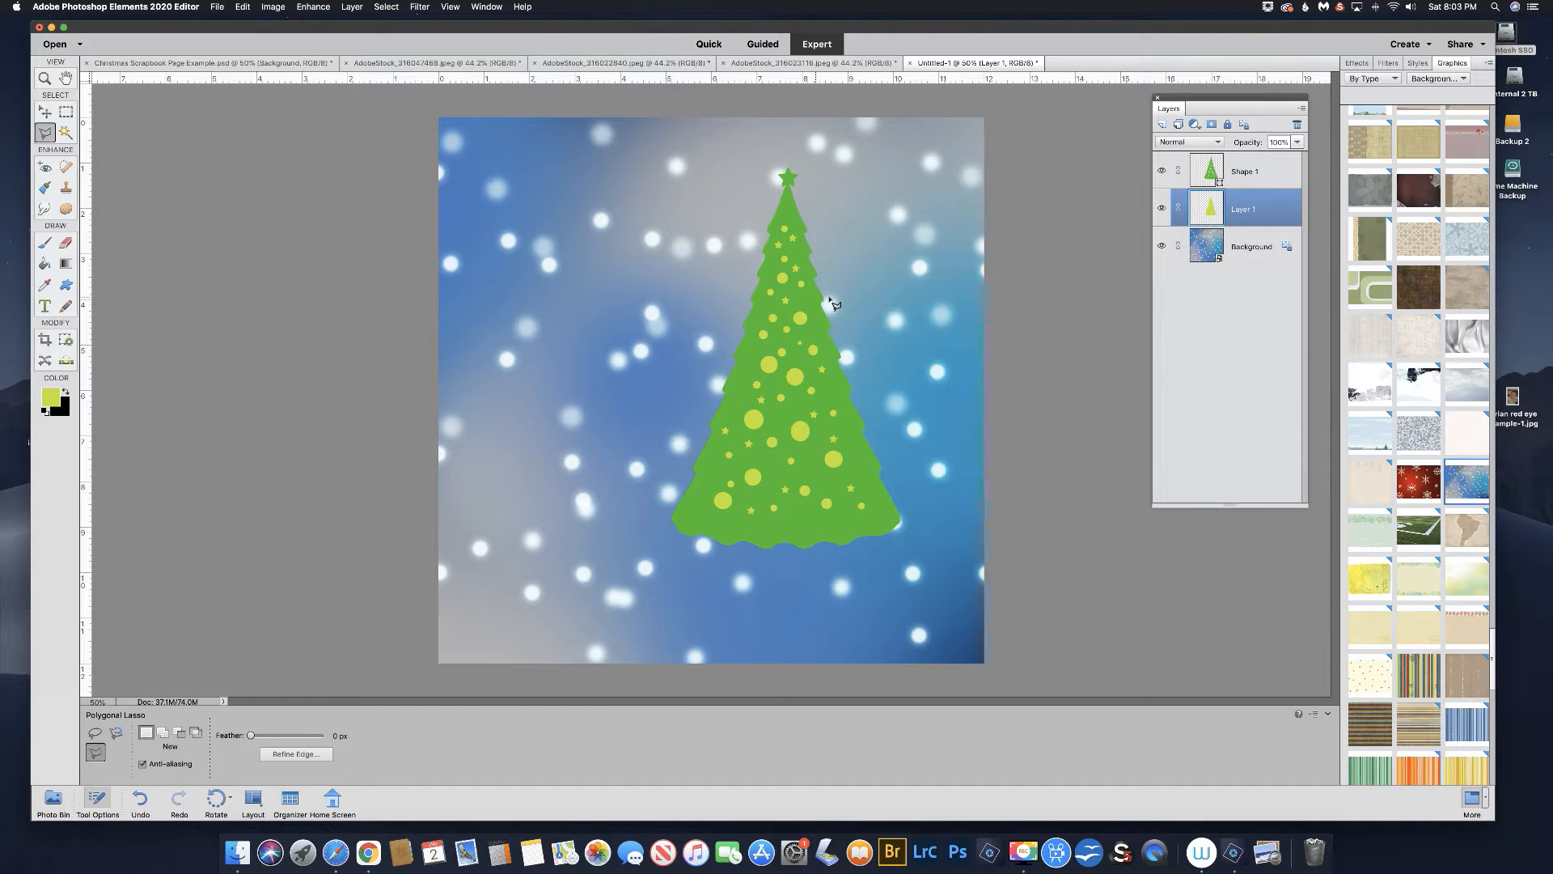
# Group the Shape 1 and Layer 1 layers, and duplicate the group twice.
pyautogui.keyDown('shift'); pyautogui.click(1238, 171); pyautogui.keyUp('shift')
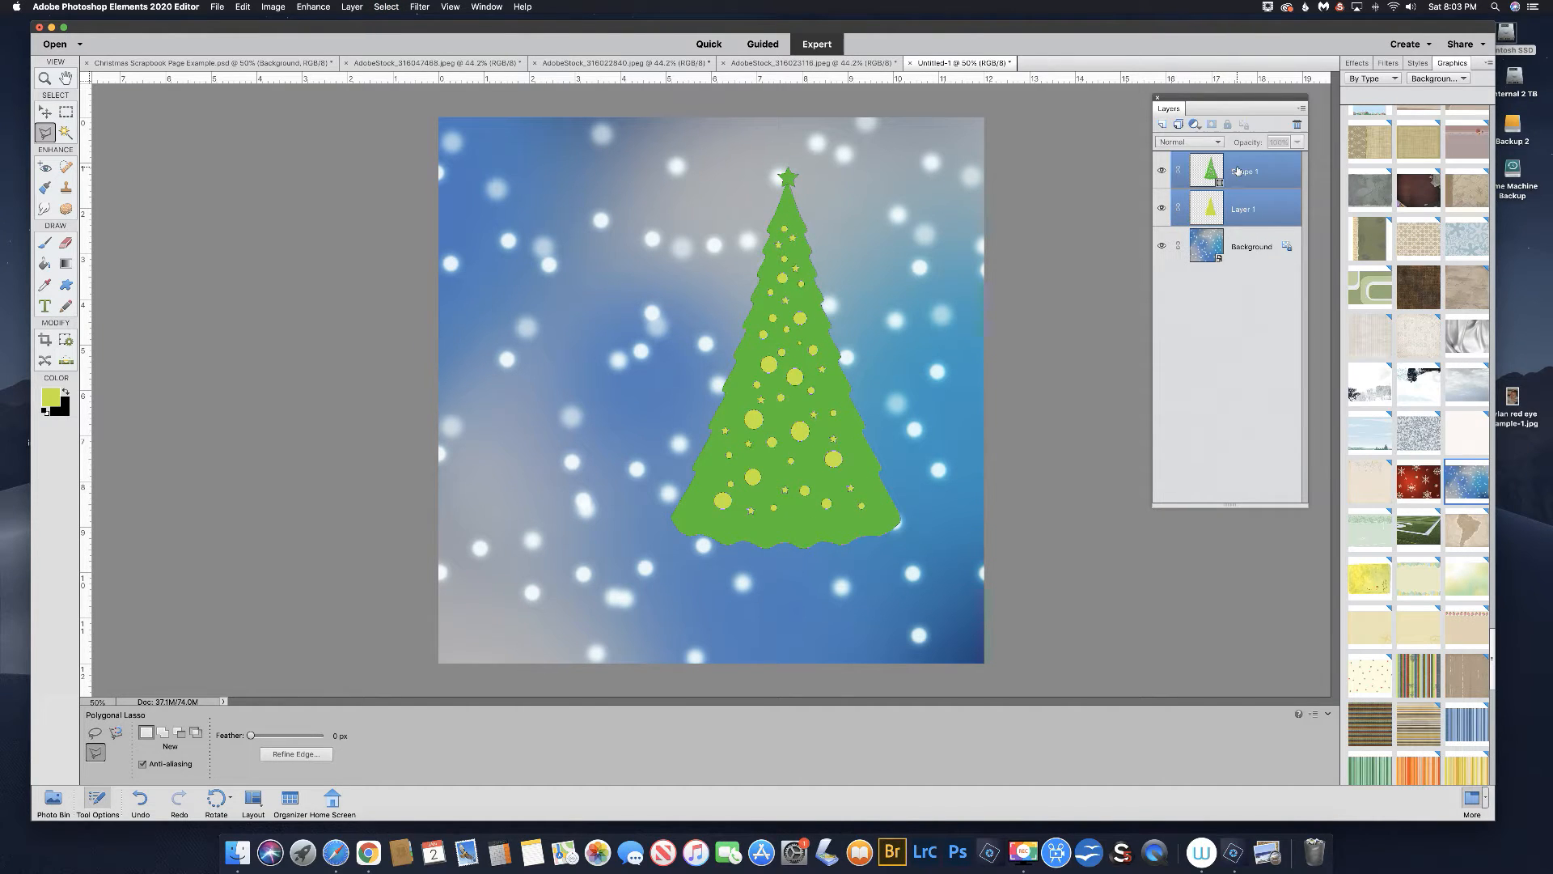
pyautogui.click(1177, 125)
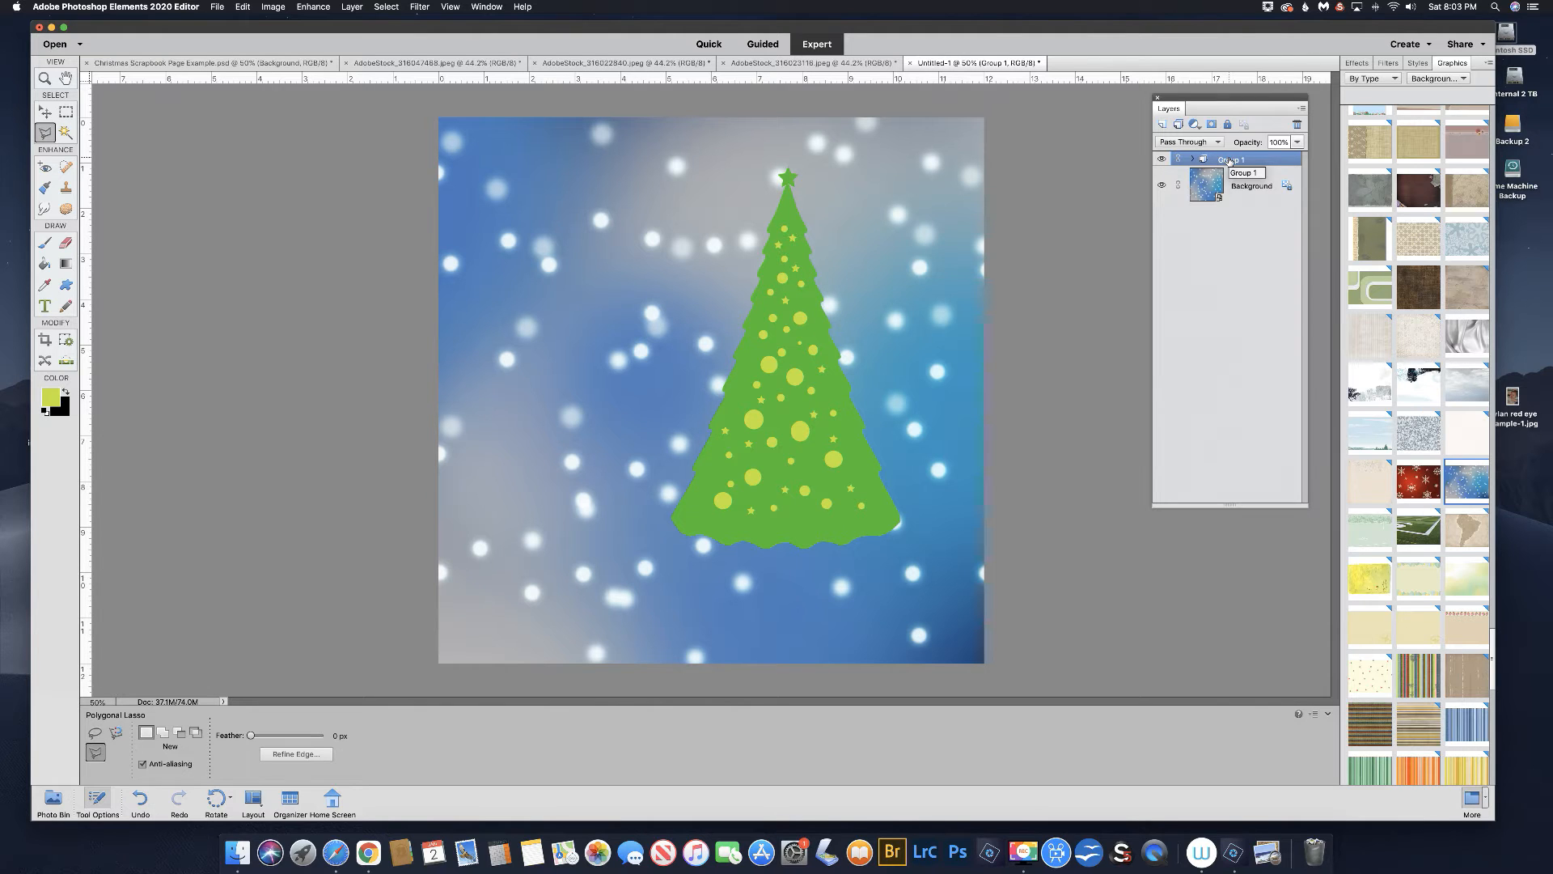
pyautogui.press('super+j')
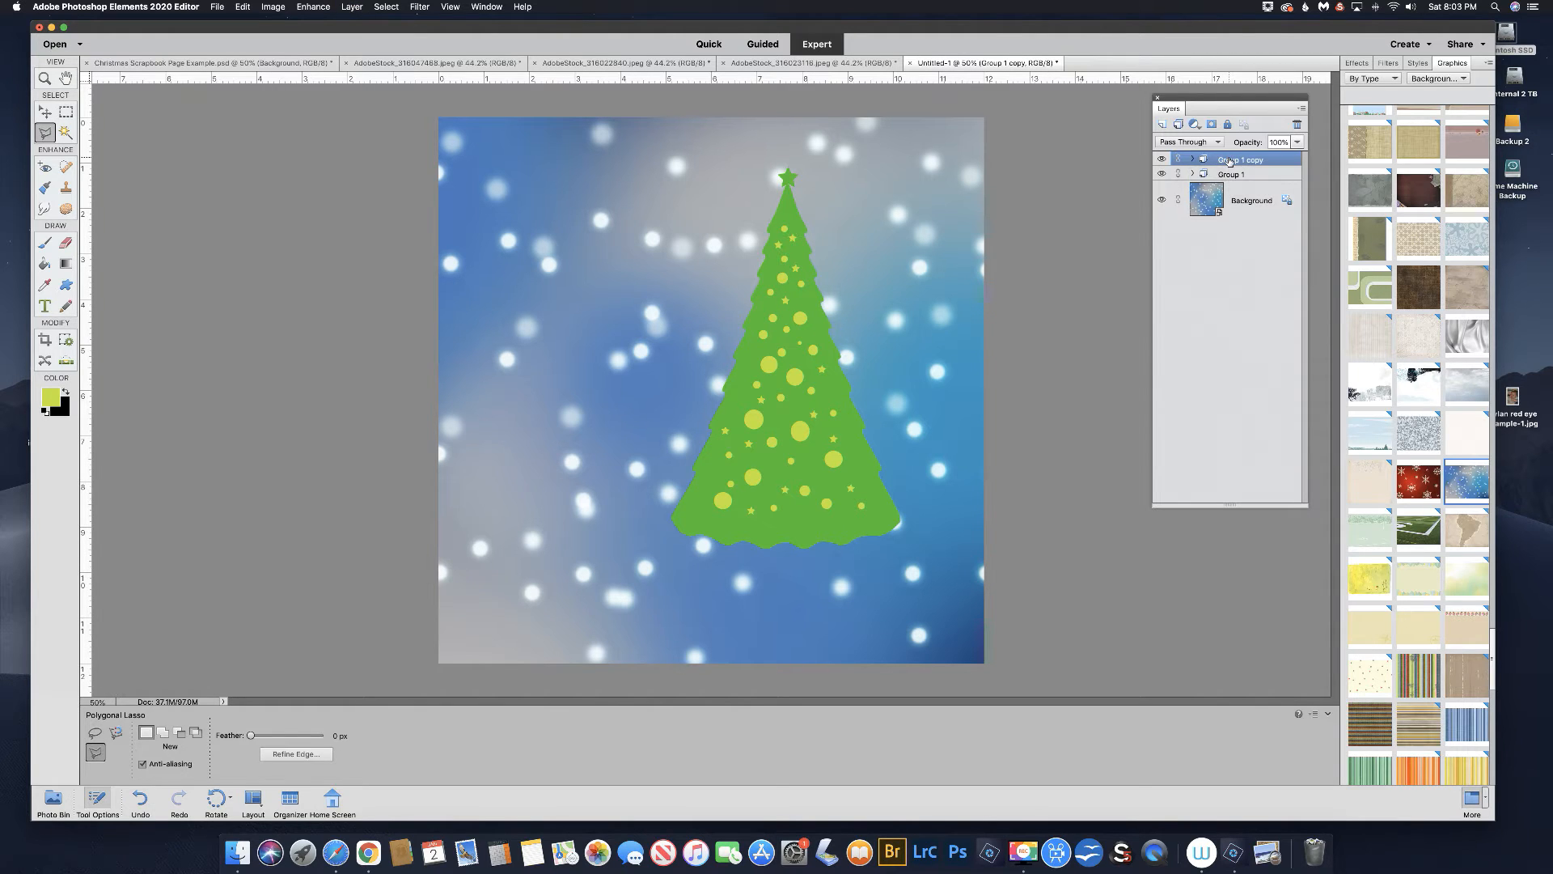
pyautogui.press('super+j')
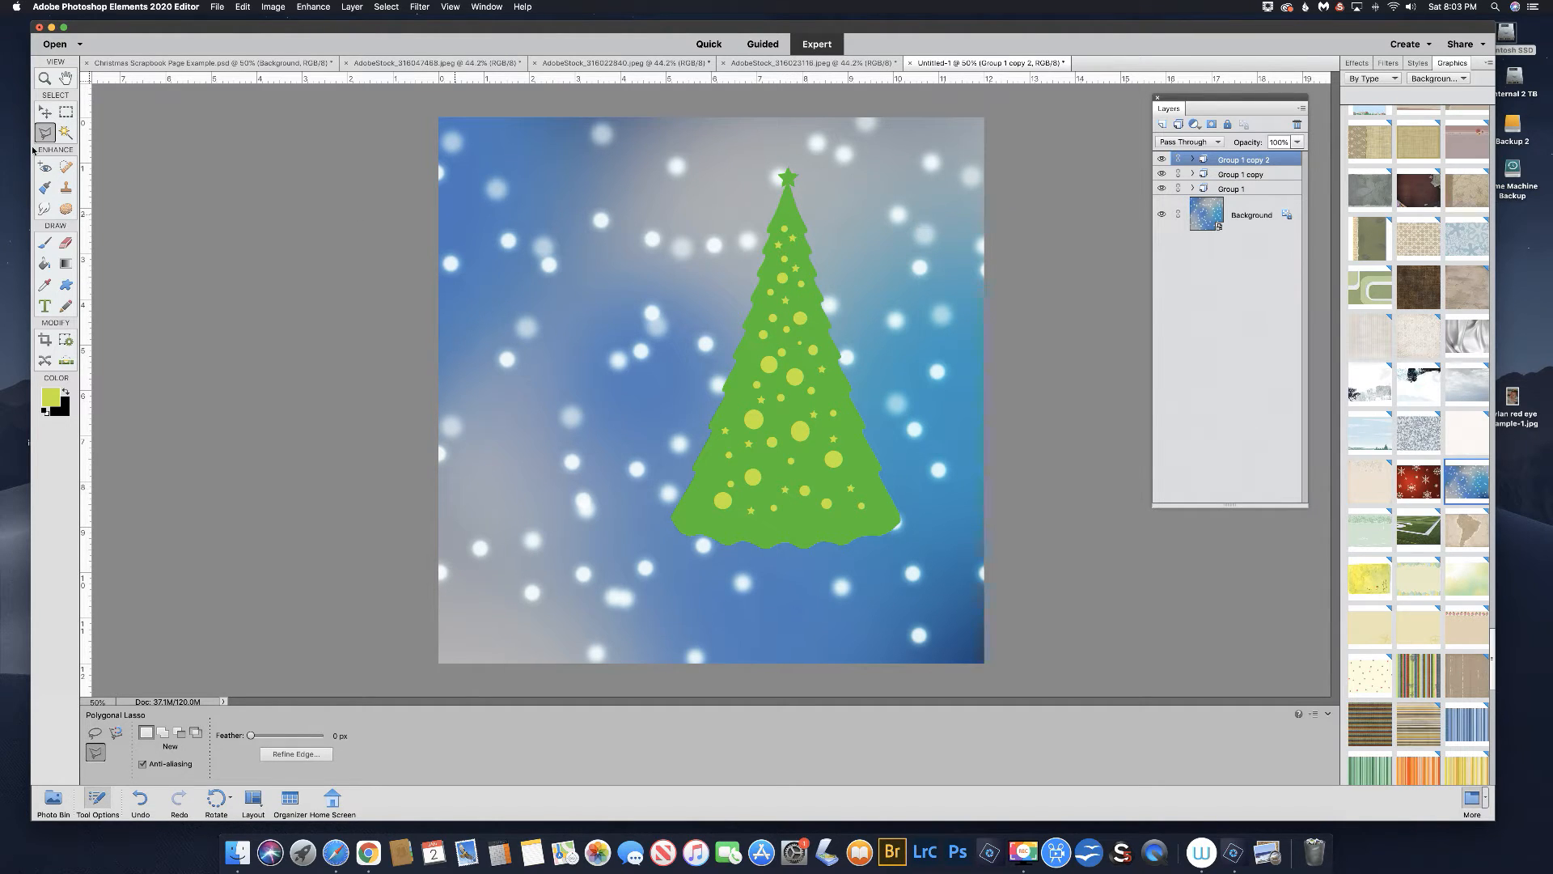
# Spread out the stacked trees, moving Group 1 copy 2 to the right and Group 1 copy to the left of the original.
pyautogui.click(46, 113)
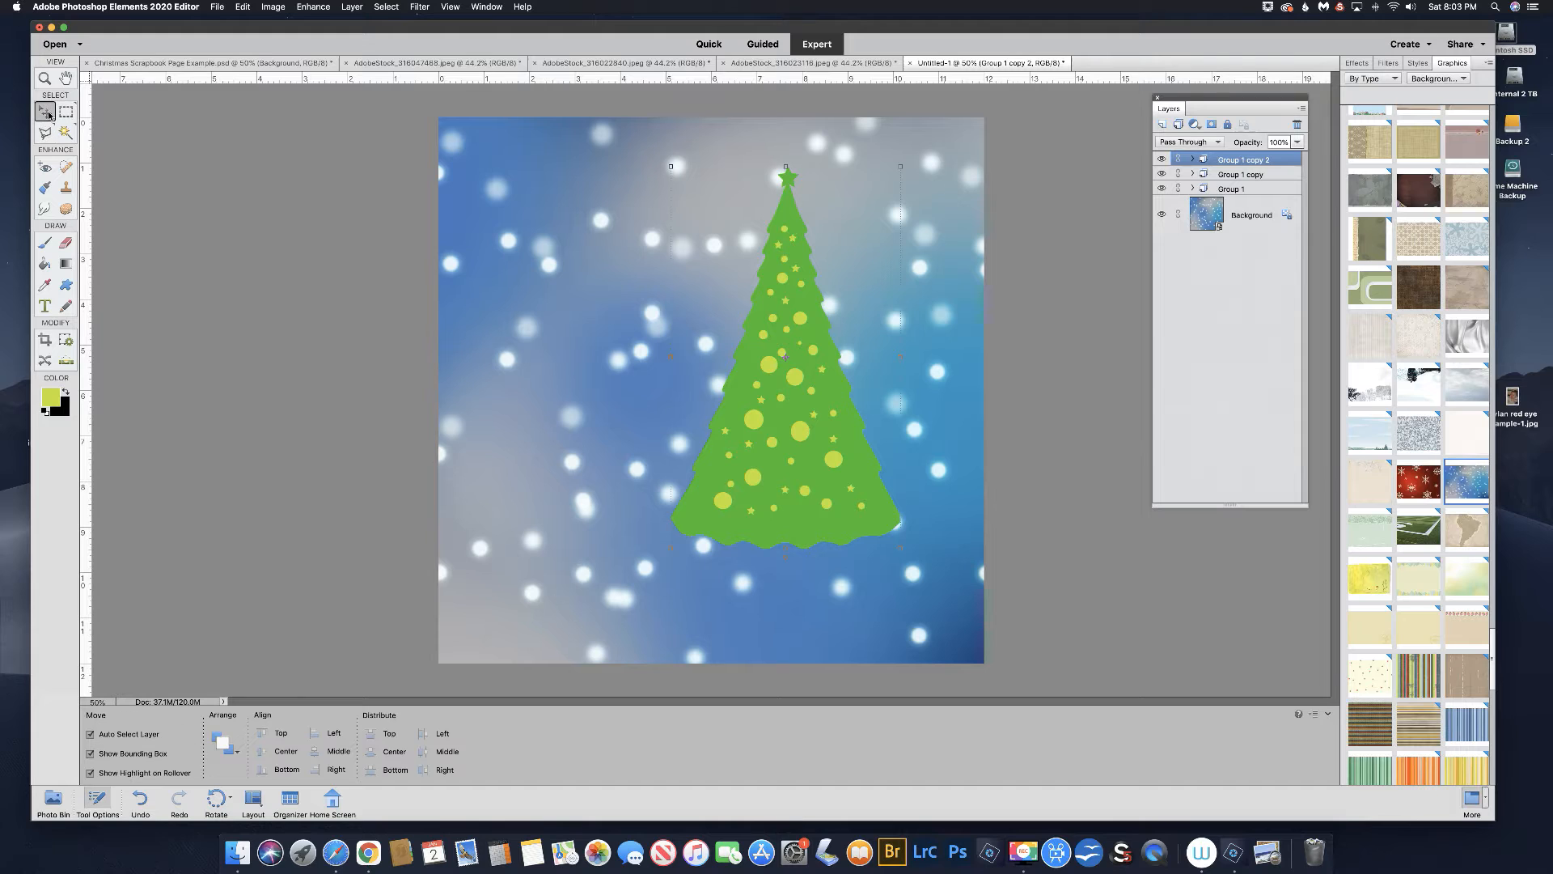
pyautogui.moveTo(797, 359); pyautogui.dragTo(858, 375)
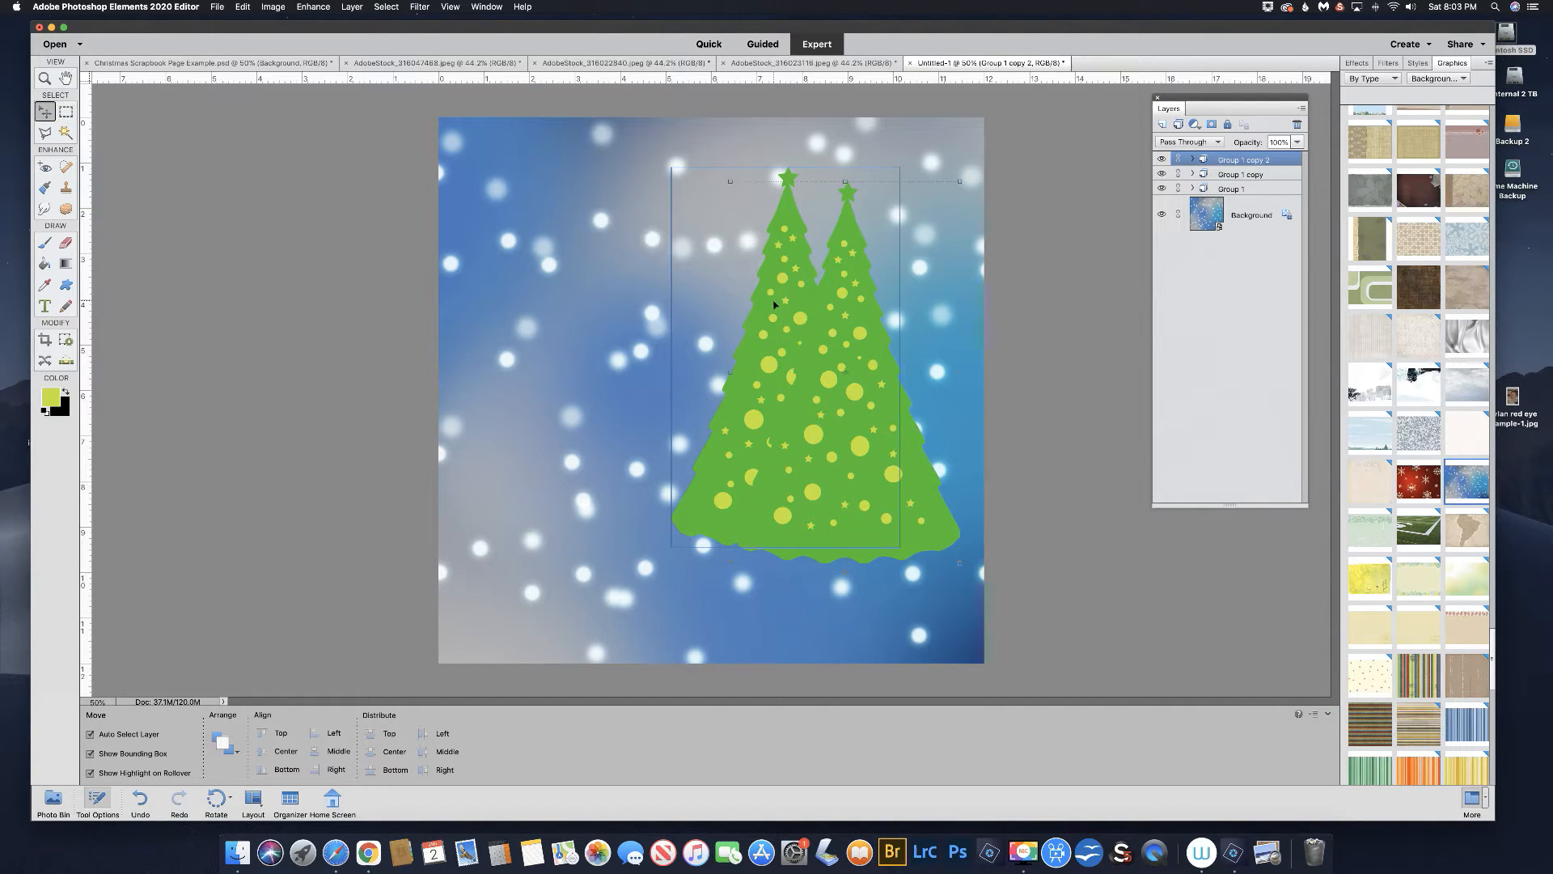
pyautogui.moveTo(760, 305); pyautogui.dragTo(647, 305)
pyautogui.moveTo(866, 363); pyautogui.dragTo(886, 368)
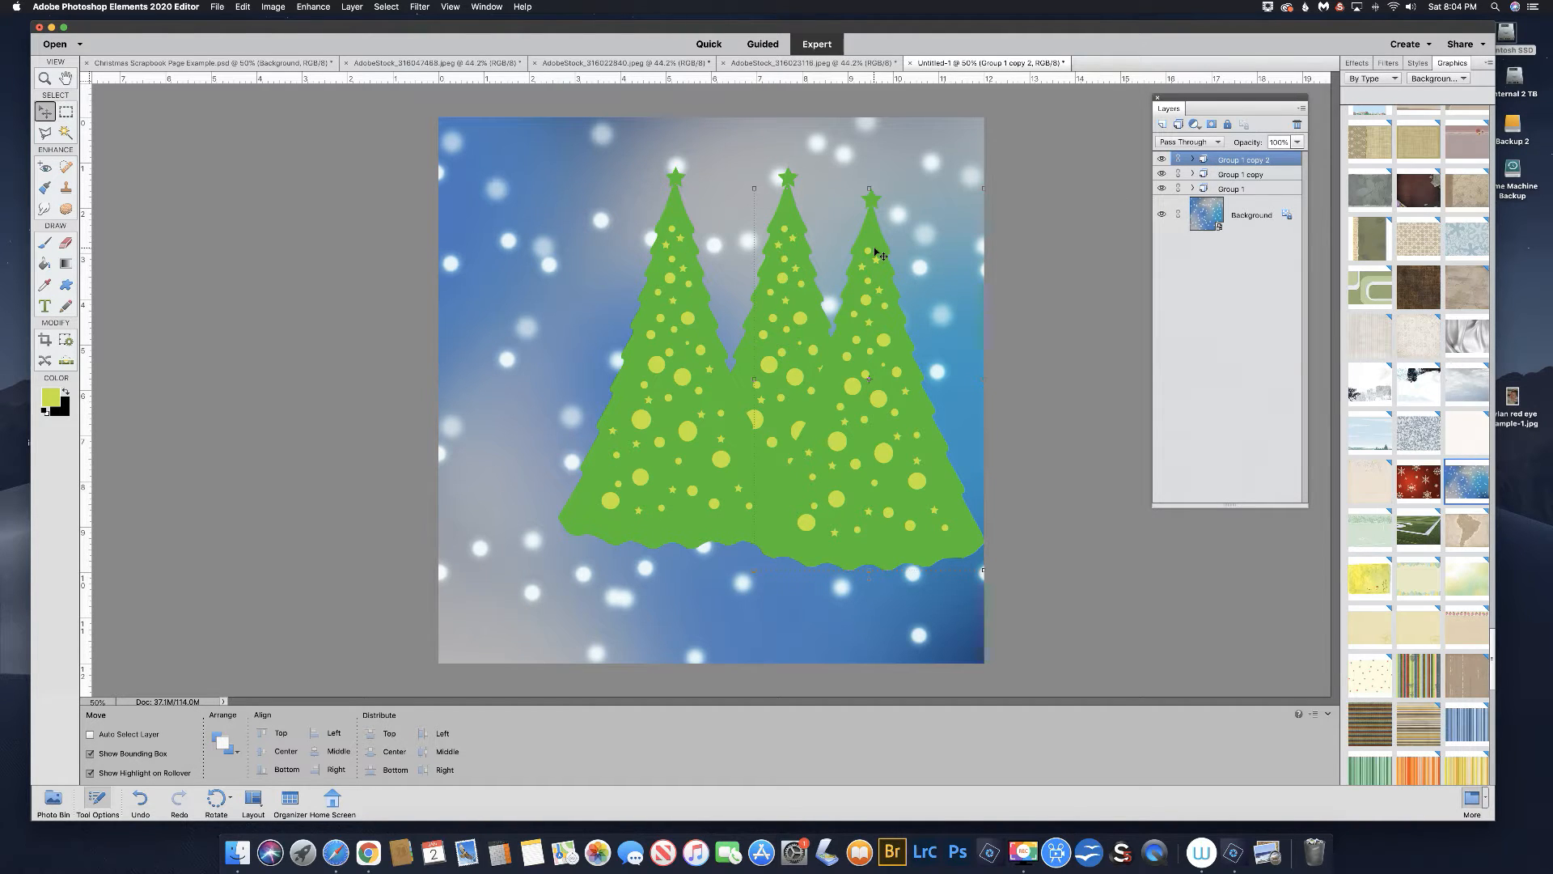
# Scale the Group 1 copy 2 tree proportionally to 75.67% and place it lower, near the page's right edge.
pyautogui.press('super+t')
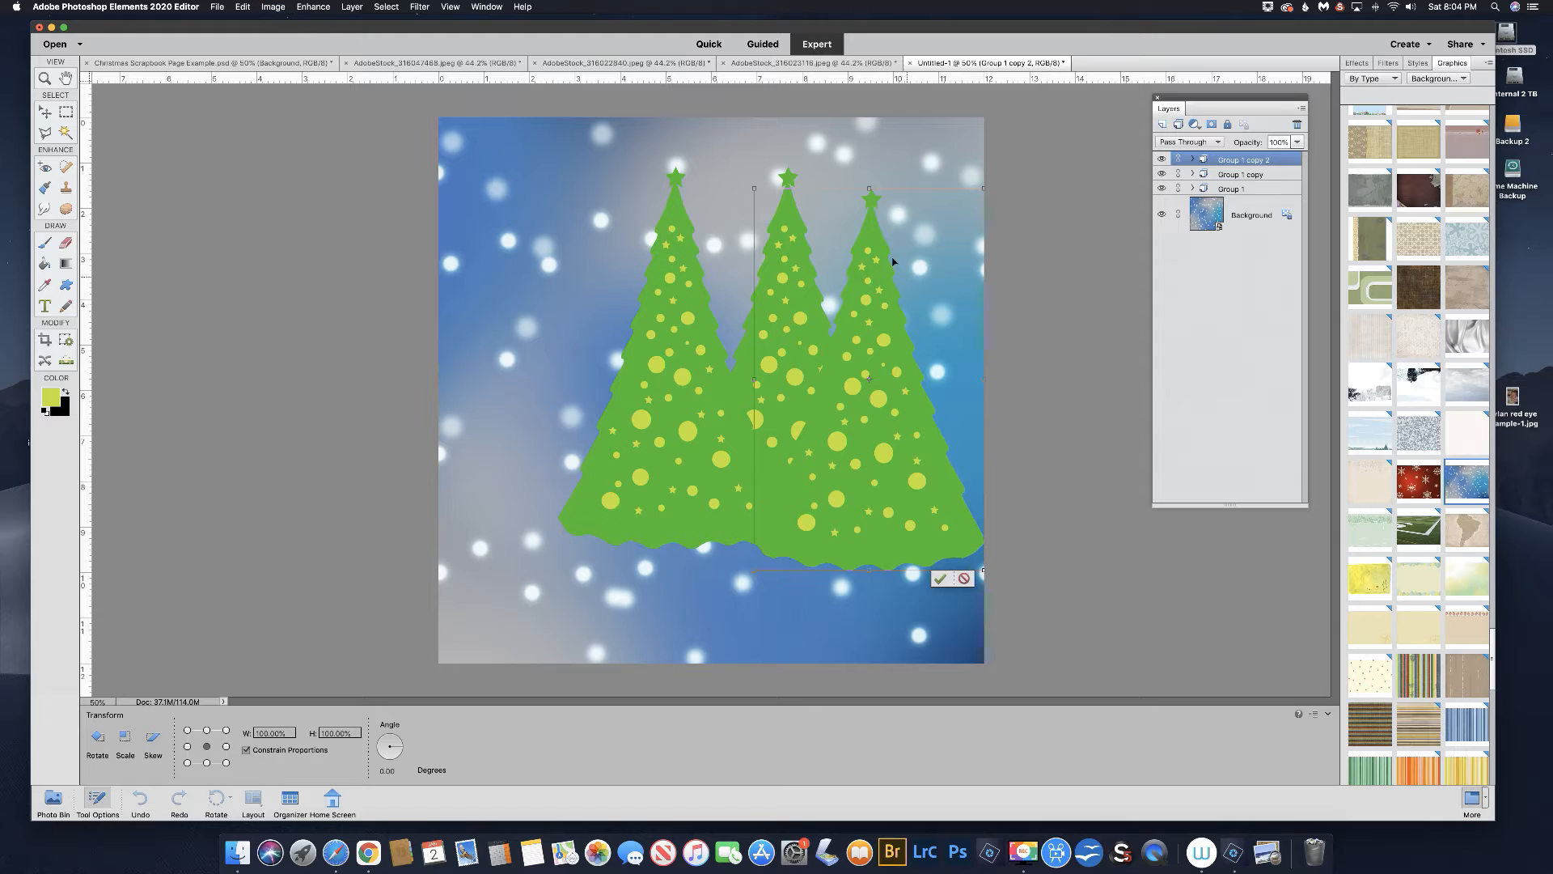
pyautogui.moveTo(762, 201); pyautogui.dragTo(804, 289)
pyautogui.moveTo(917, 380); pyautogui.dragTo(908, 421)
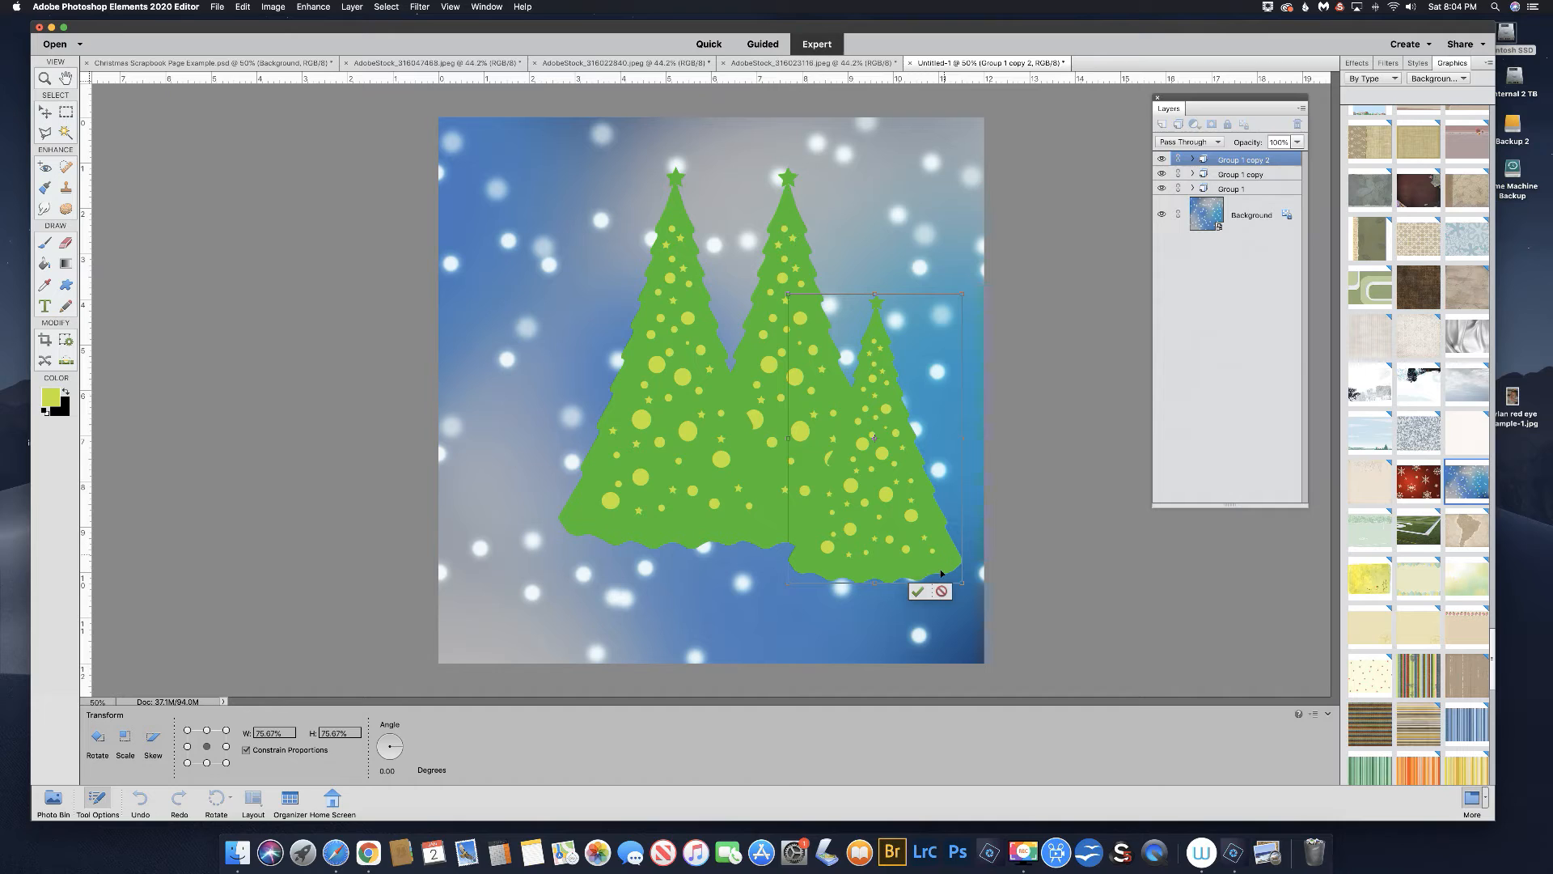
pyautogui.click(924, 594)
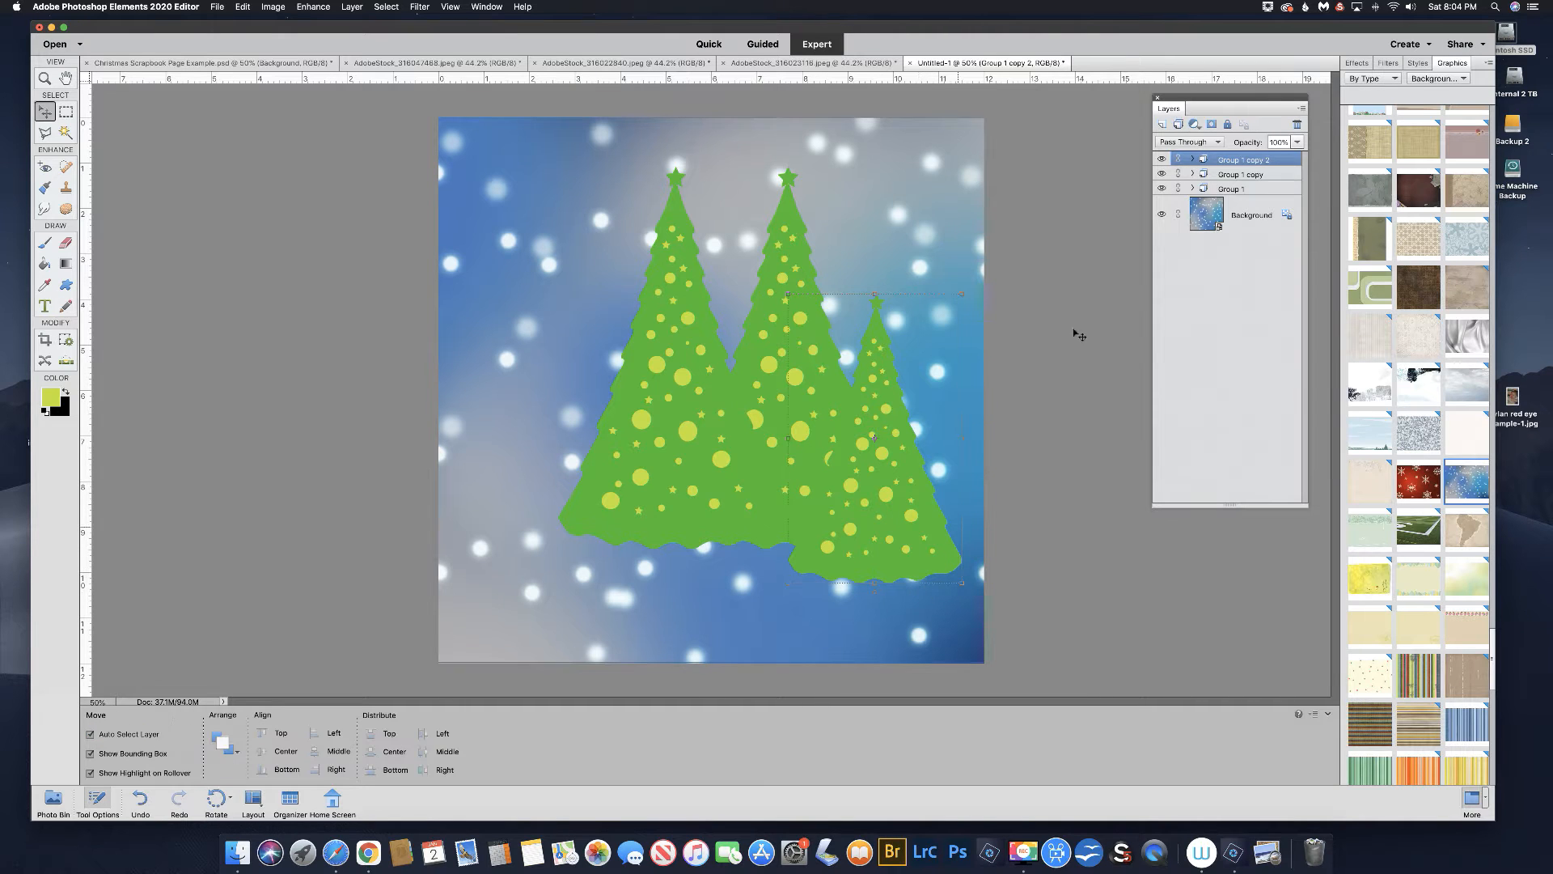
# Scale the Group 1 tree proportionally to 83.33% and place it behind the smallest tree, slightly to its upper left.
pyautogui.click(1225, 190)
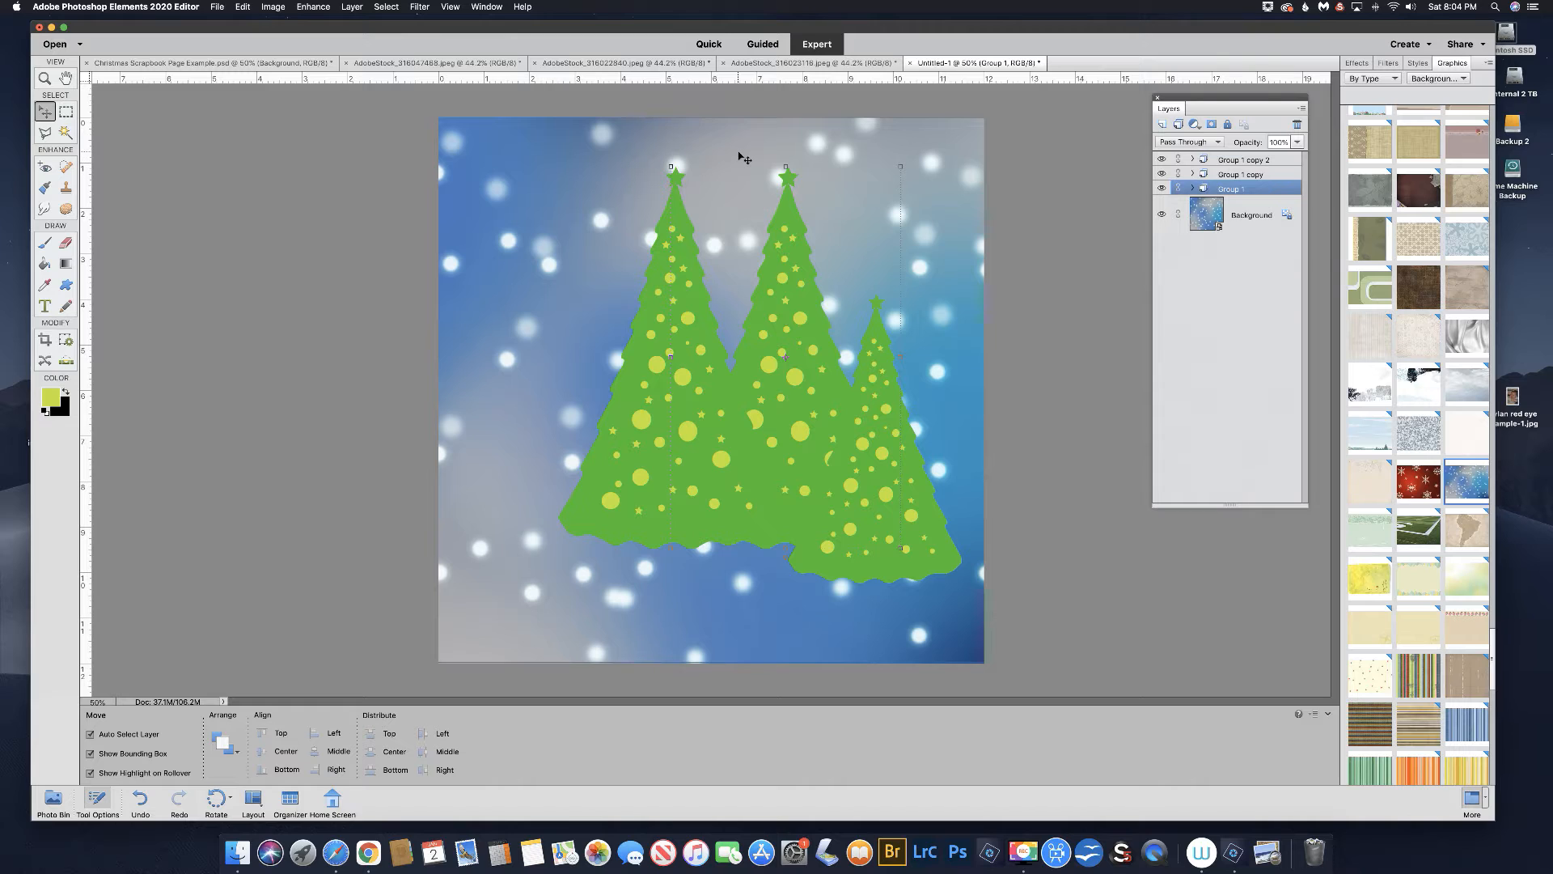
pyautogui.press('super+t')
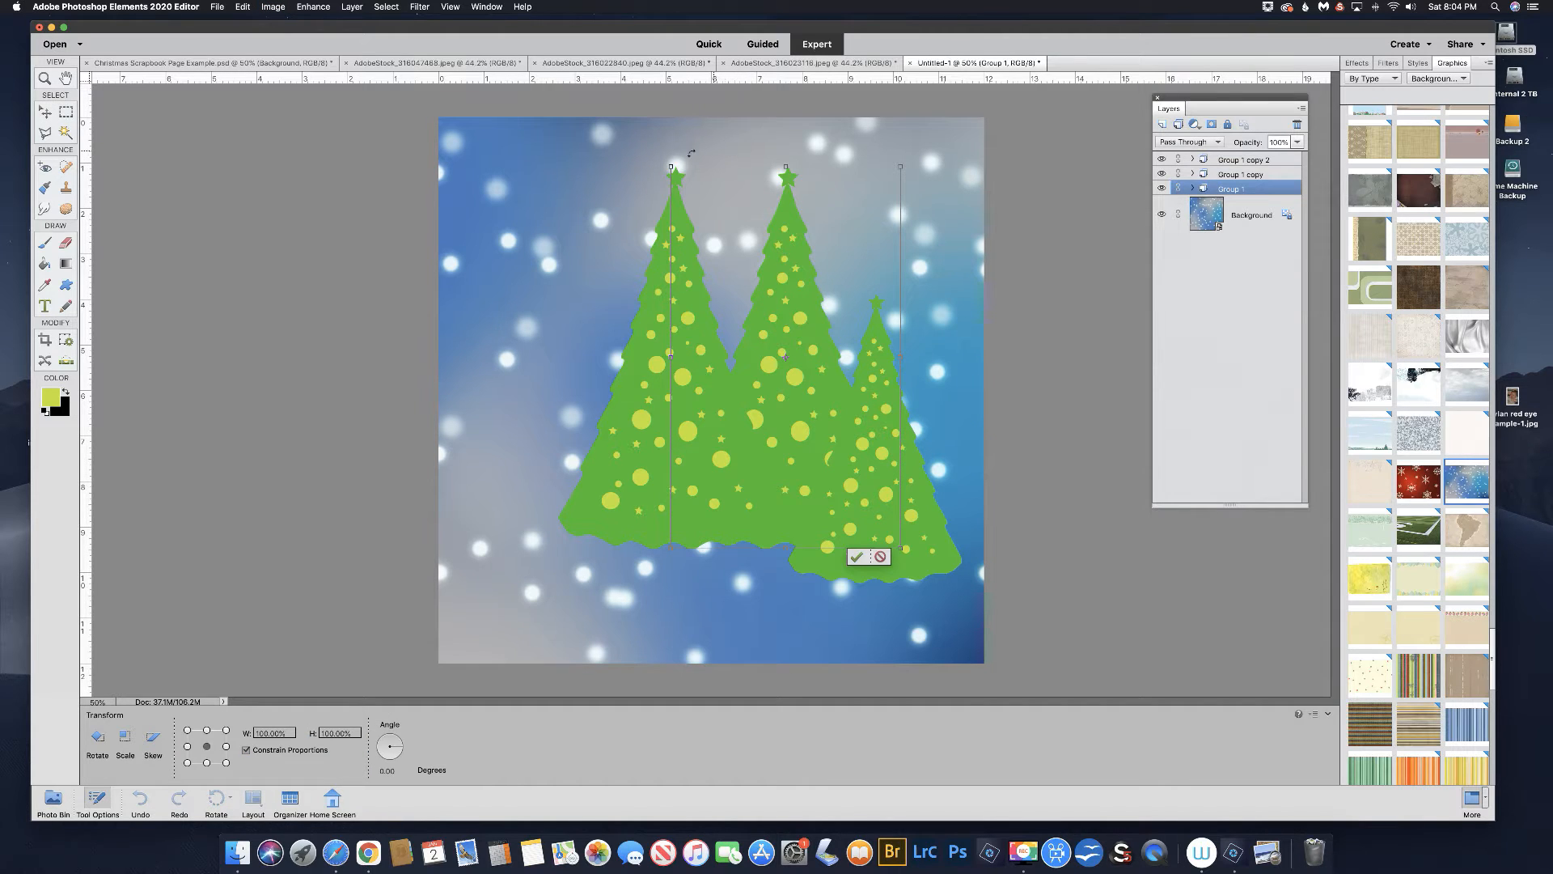
pyautogui.moveTo(671, 166); pyautogui.dragTo(732, 219)
pyautogui.moveTo(813, 294); pyautogui.dragTo(833, 262)
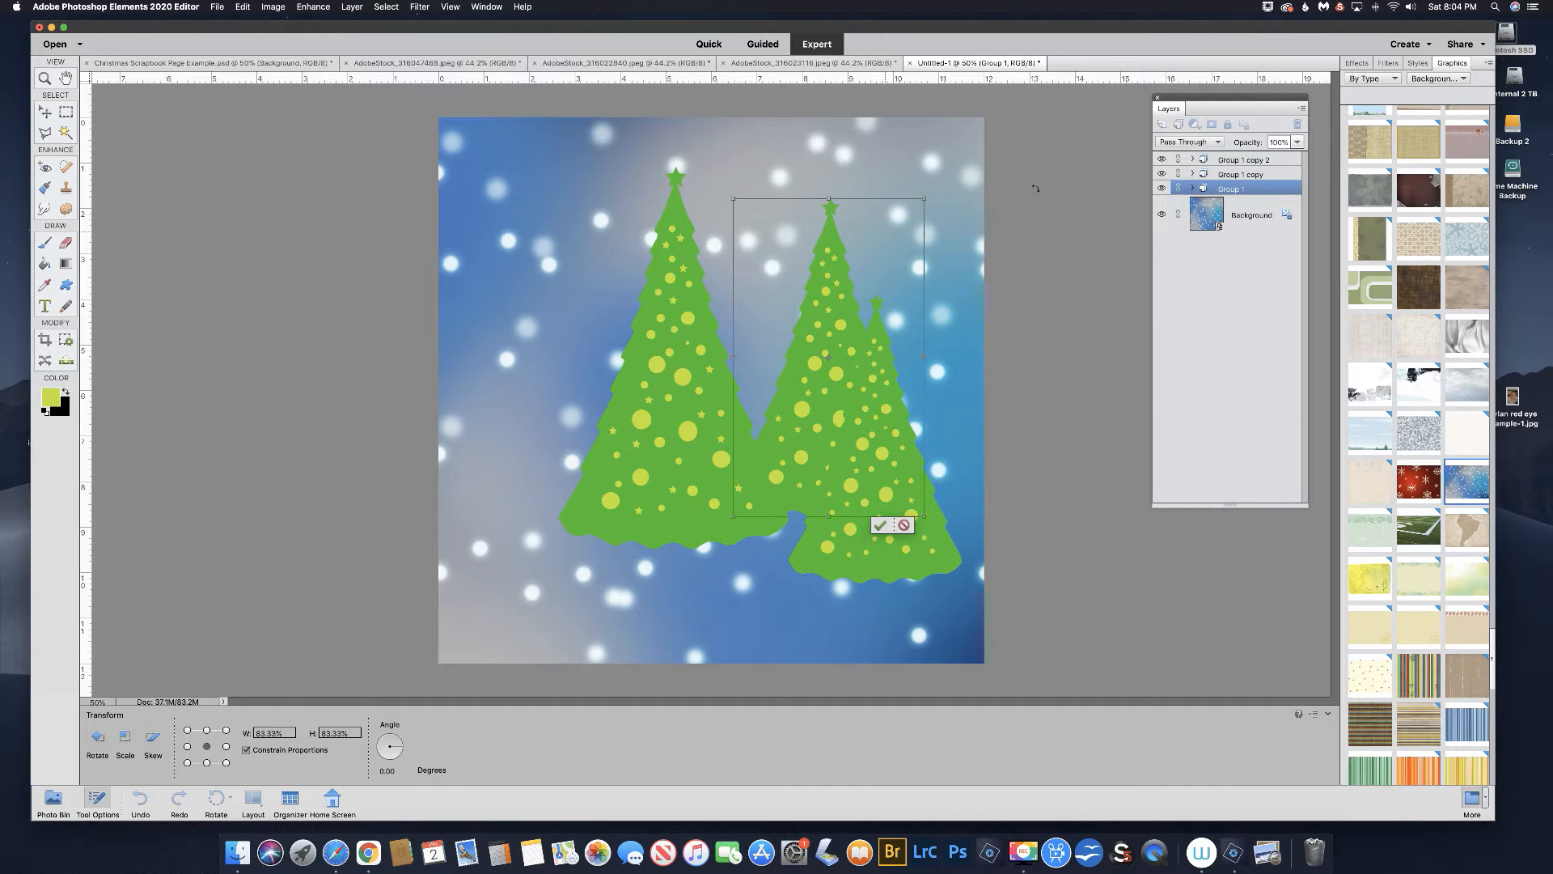
pyautogui.click(880, 525)
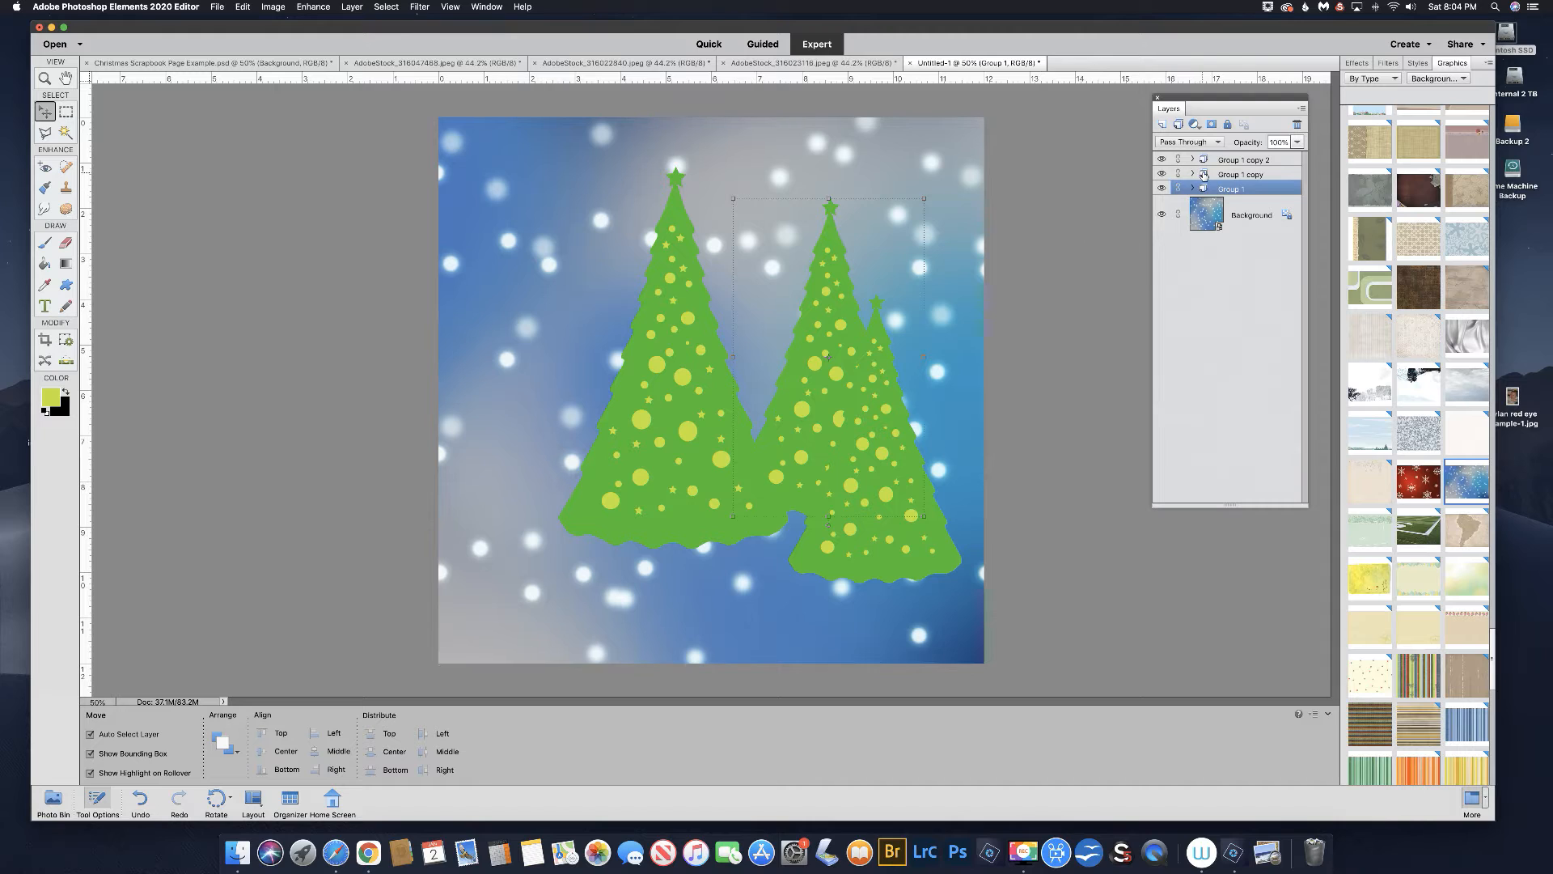
# Move the large Group 1 copy tree right so it overlaps the other two trees.
pyautogui.click(1238, 174)
pyautogui.moveTo(668, 286); pyautogui.dragTo(747, 288)
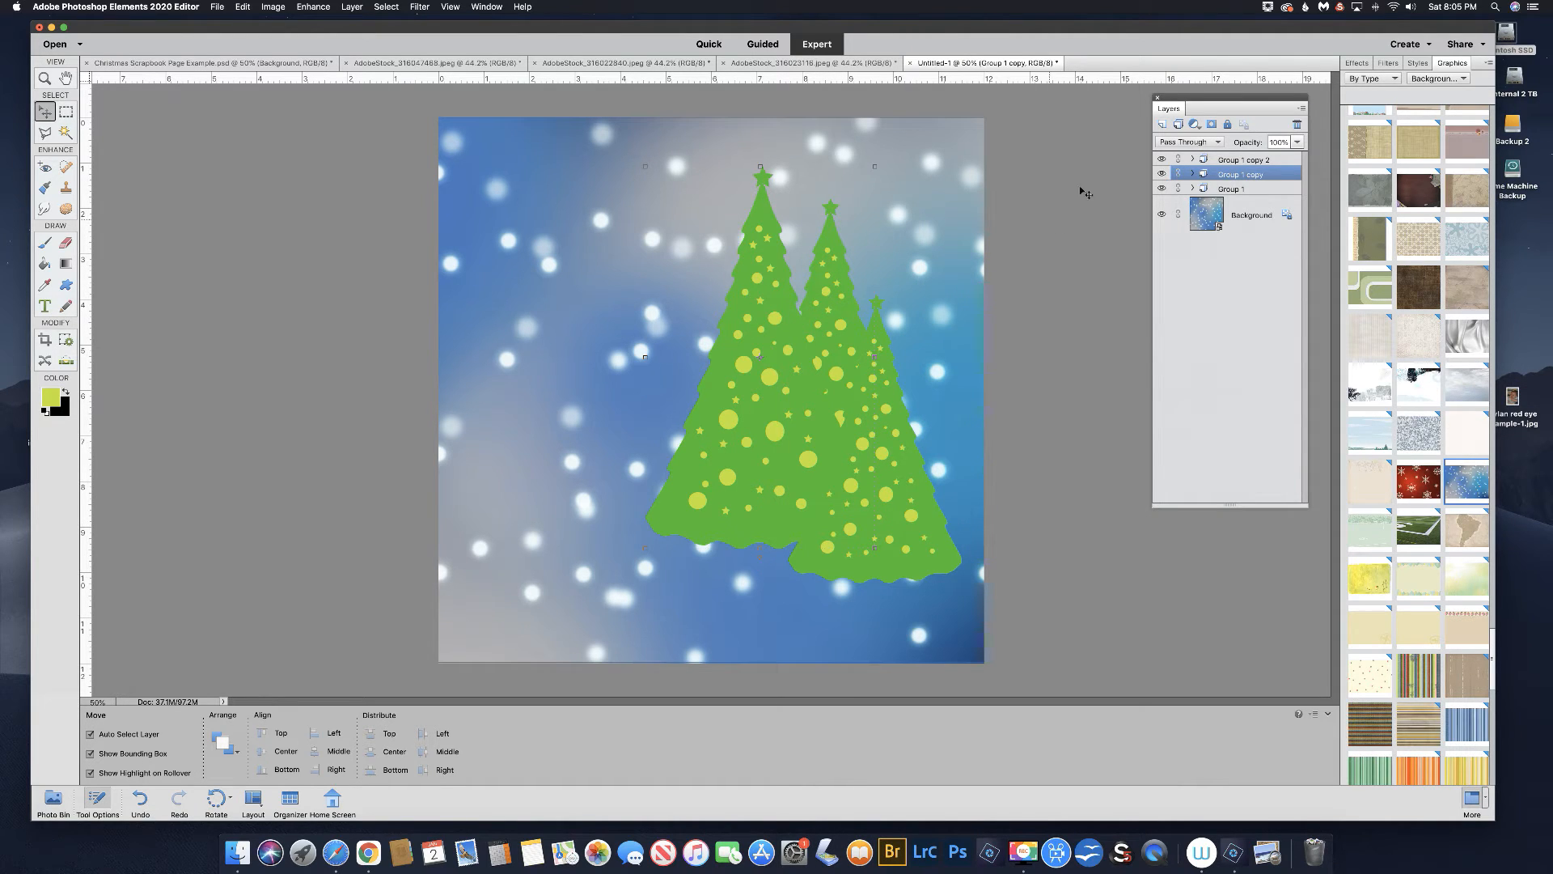
# Recolour the Group 1 tree shape with a darker green, 24ae09, based on the existing tree green.
pyautogui.click(1194, 189)
pyautogui.click(1231, 213)
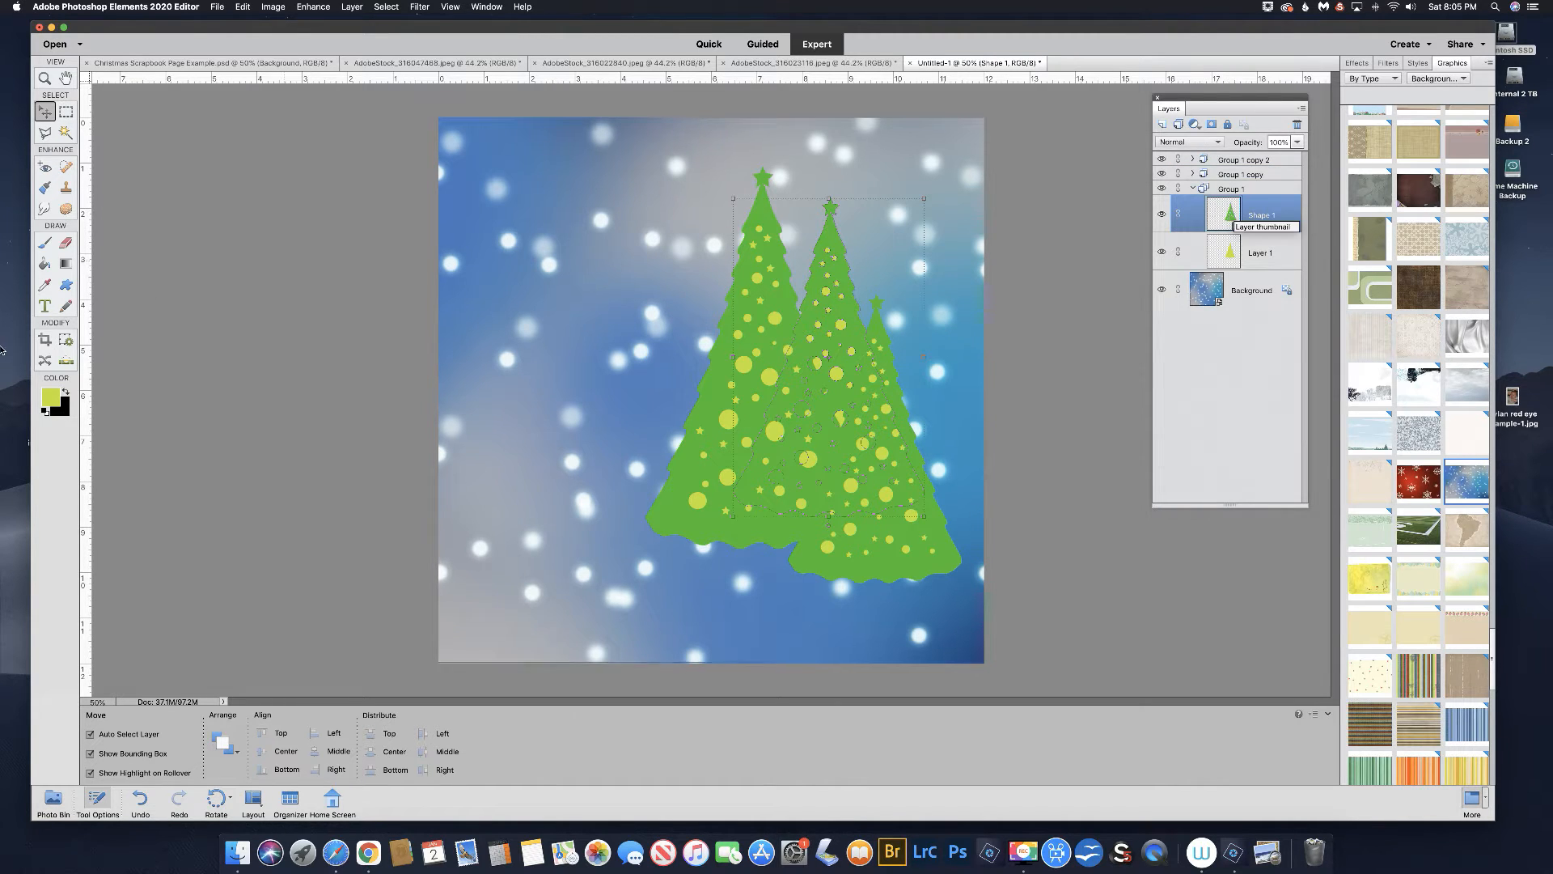
pyautogui.click(51, 397)
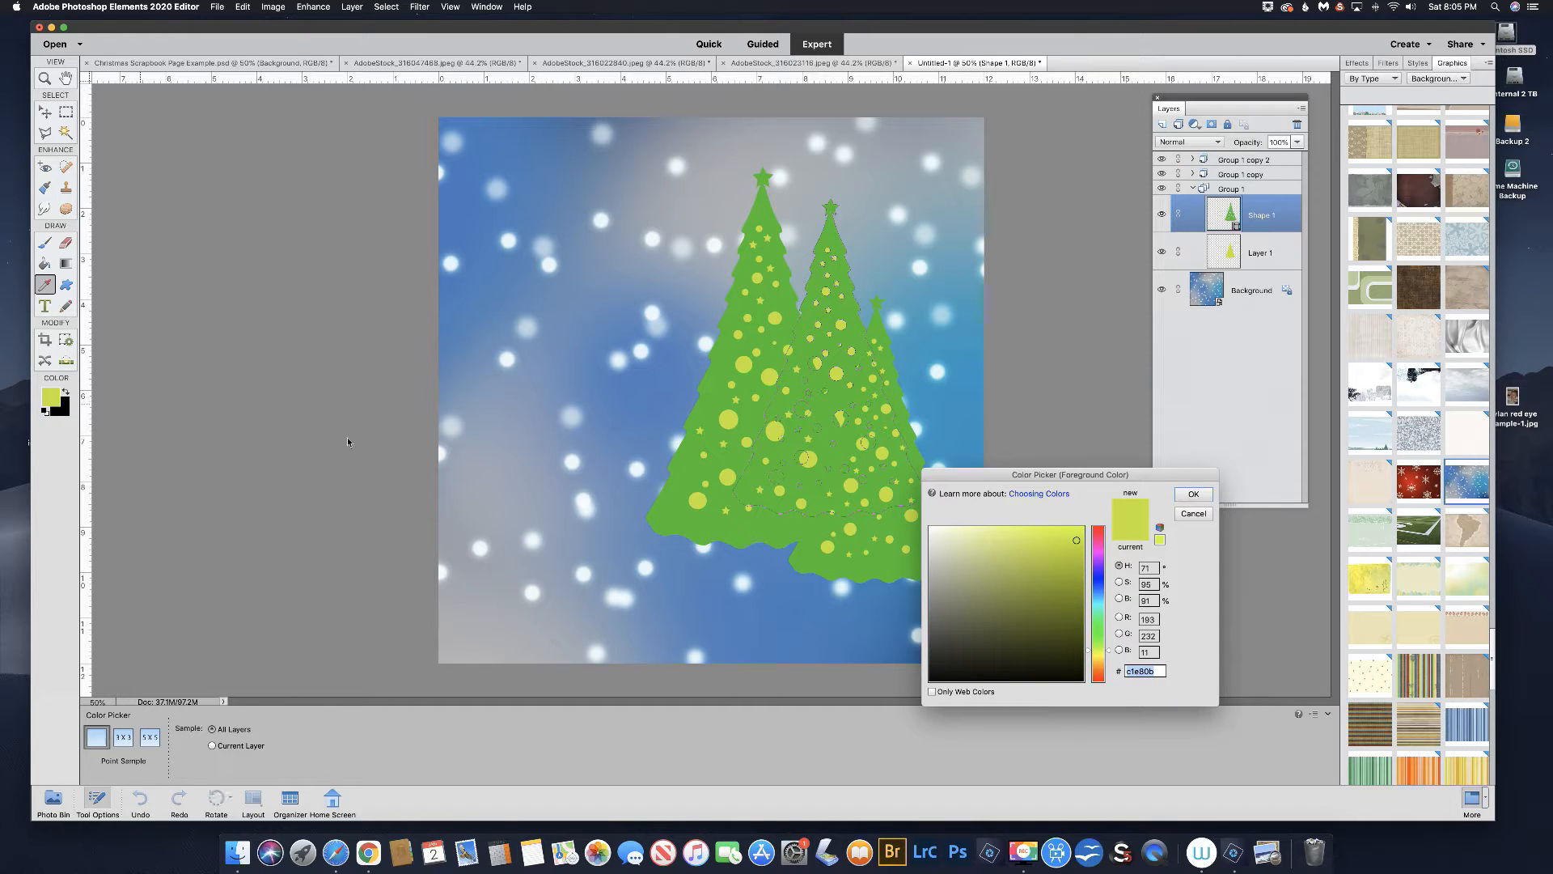
pyautogui.click(731, 353)
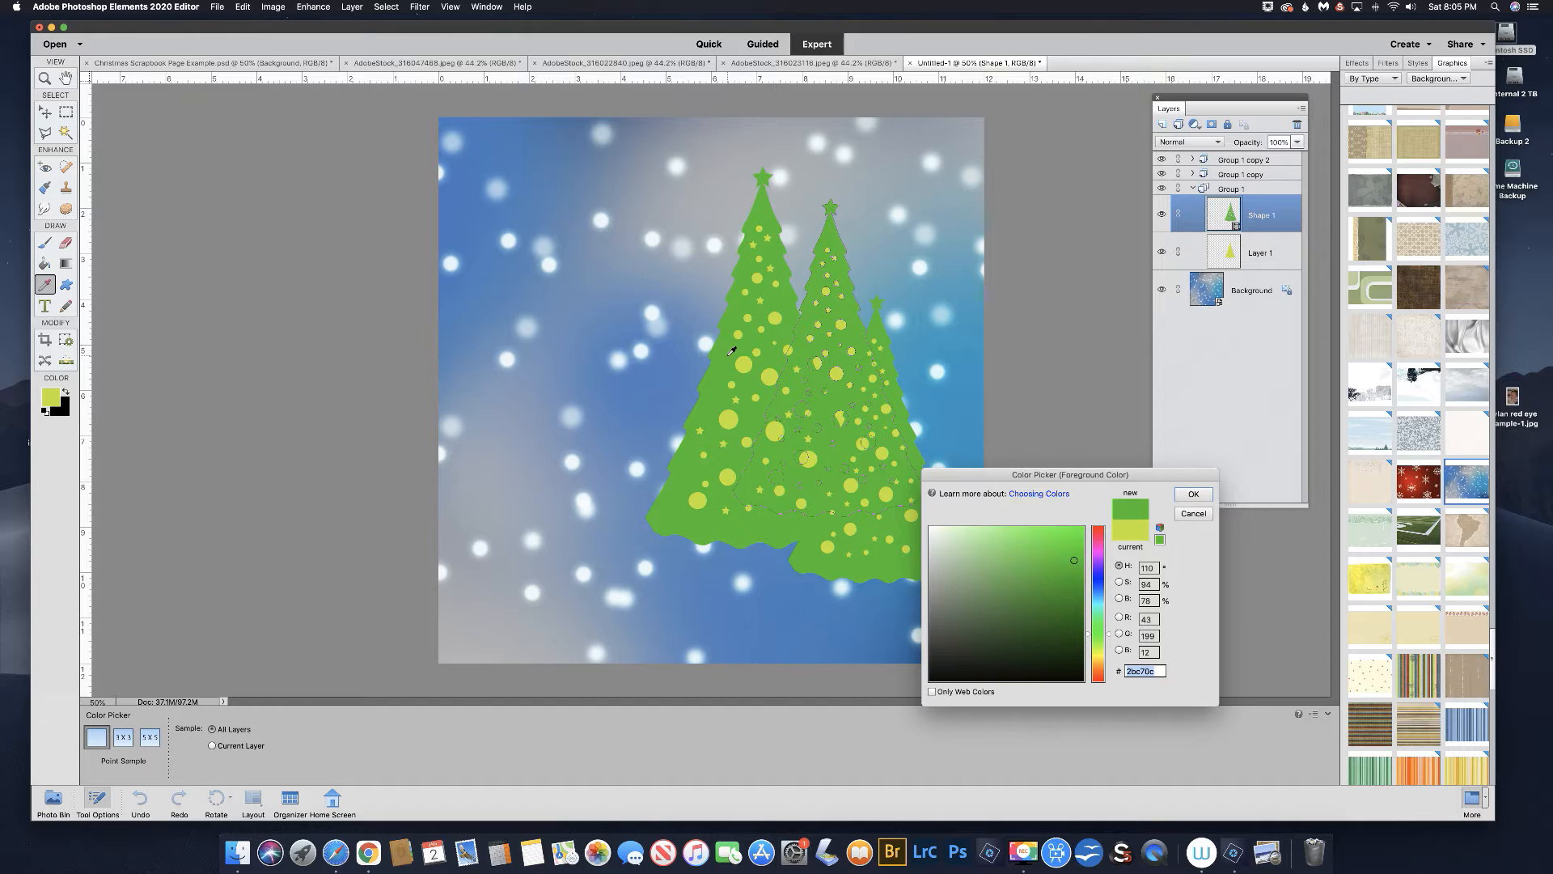
pyautogui.moveTo(1075, 561); pyautogui.dragTo(1075, 575)
pyautogui.click(1193, 494)
pyautogui.click(45, 266)
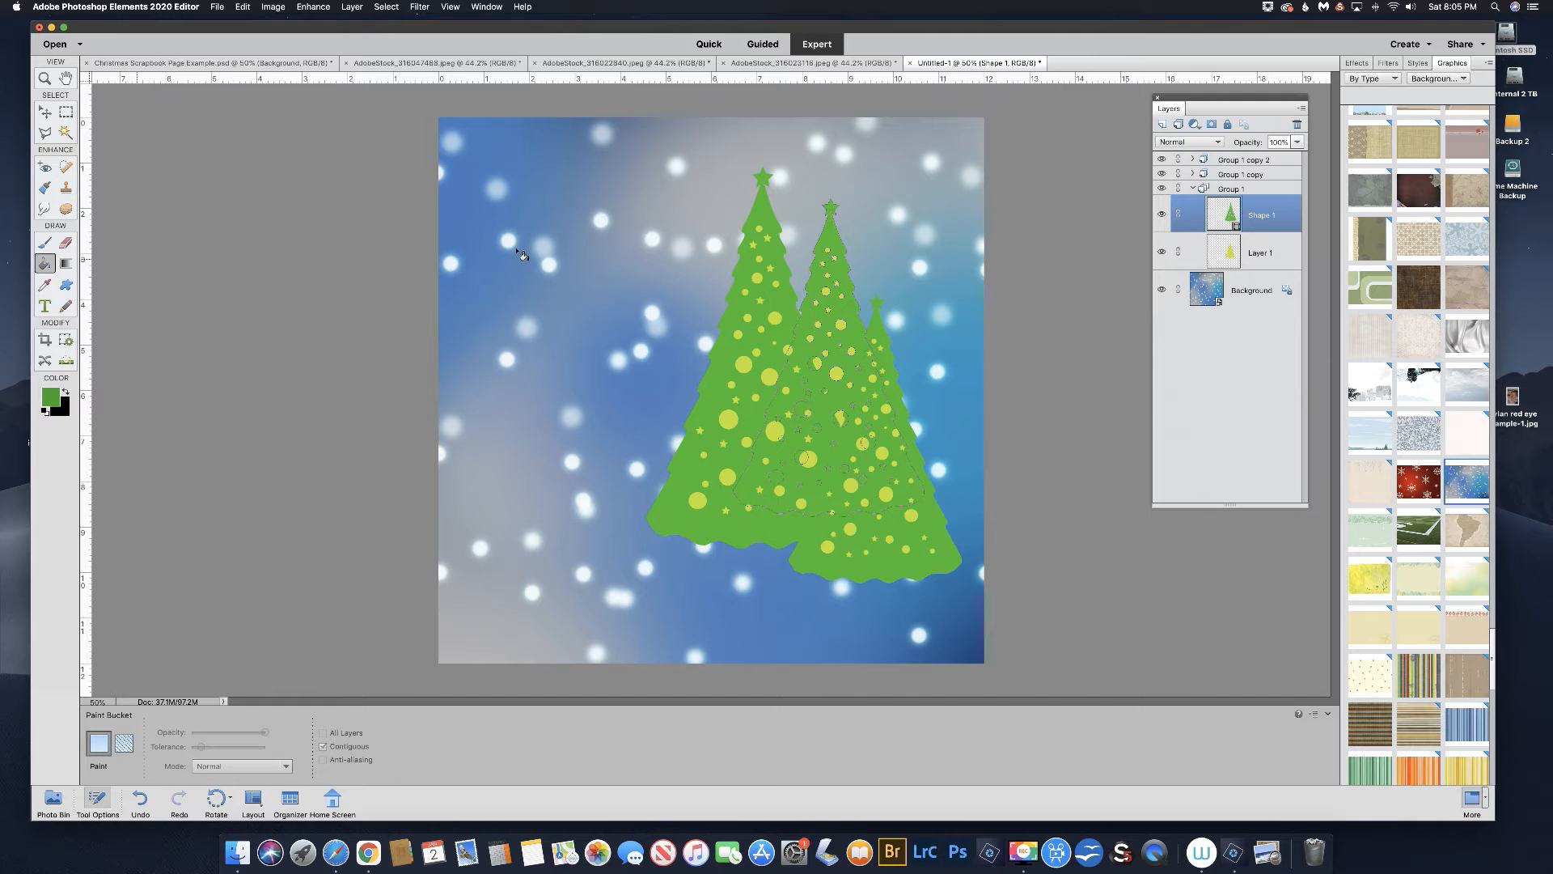
pyautogui.click(831, 241)
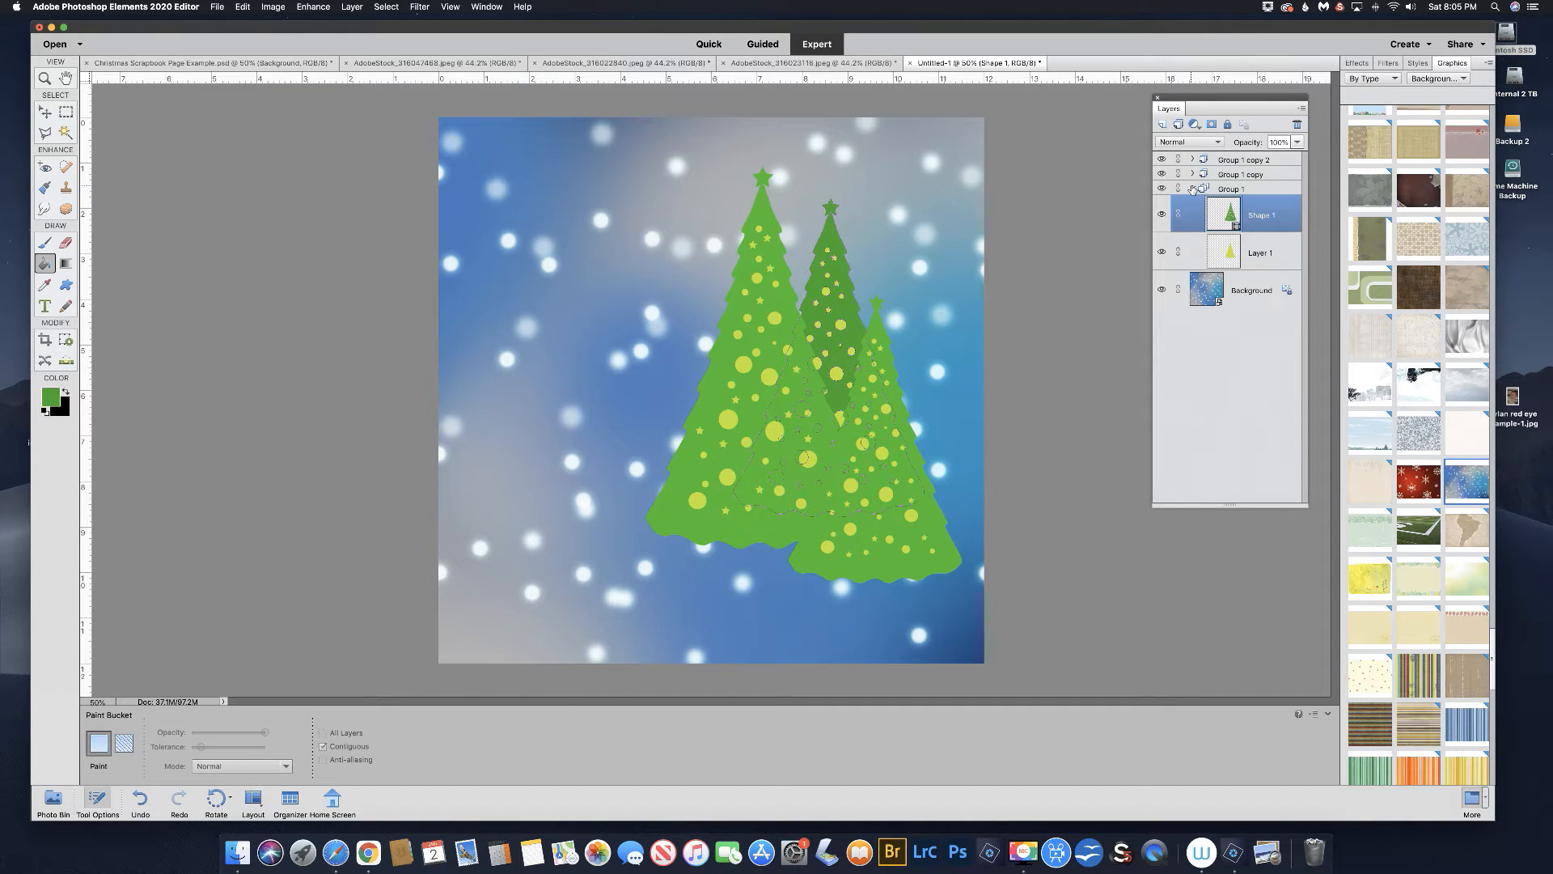
pyautogui.click(1193, 188)
# Recolour the smallest tree's shape in Group 1 copy 2 with a lighter, brighter version of the tree green.
pyautogui.click(1192, 159)
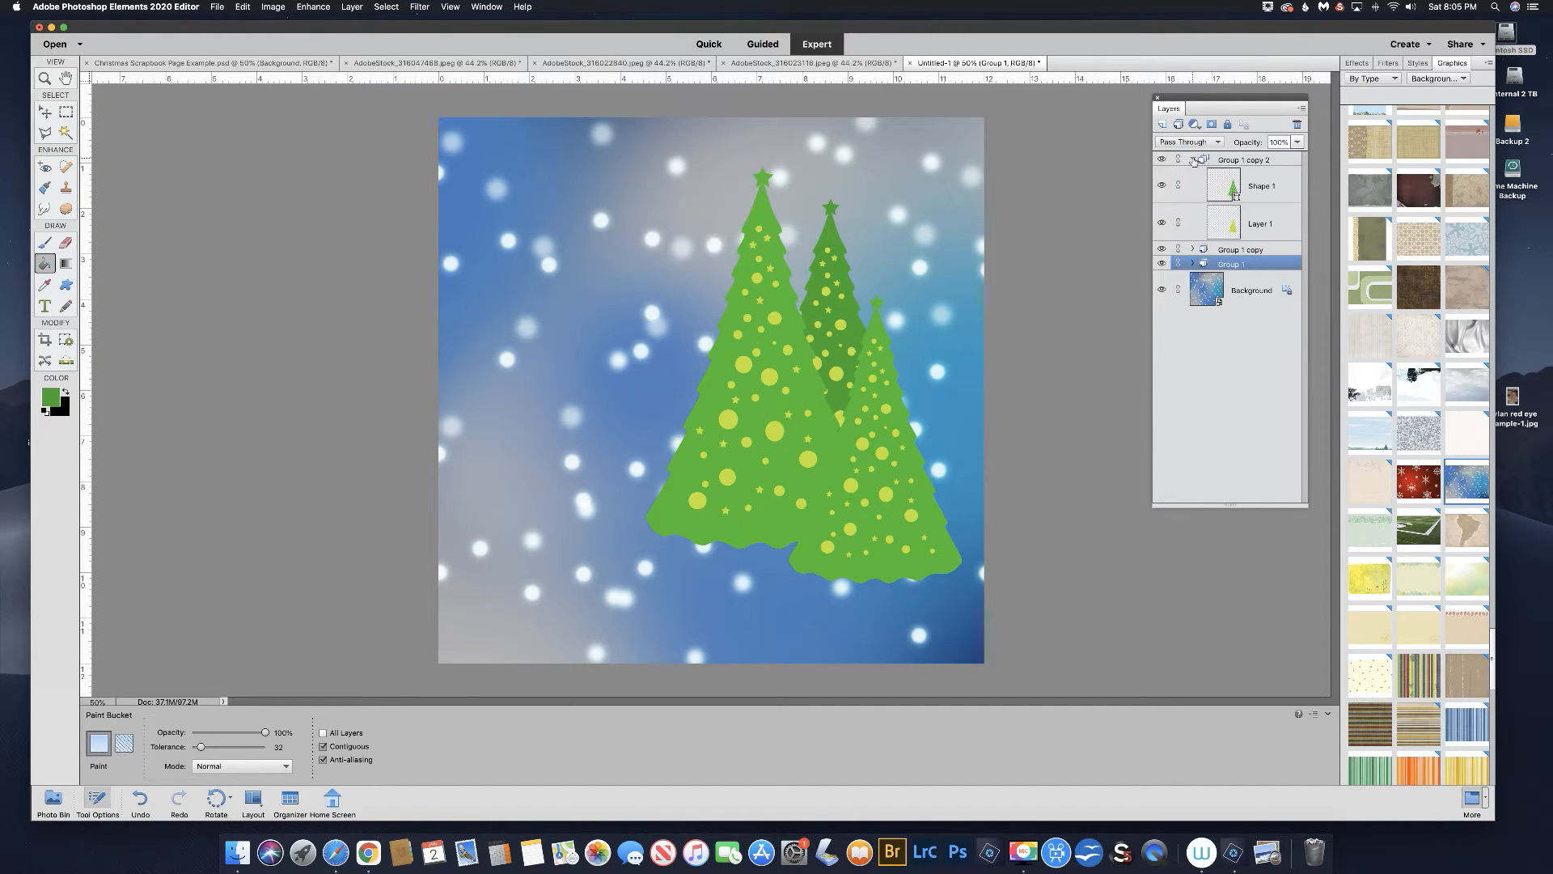
pyautogui.click(1240, 187)
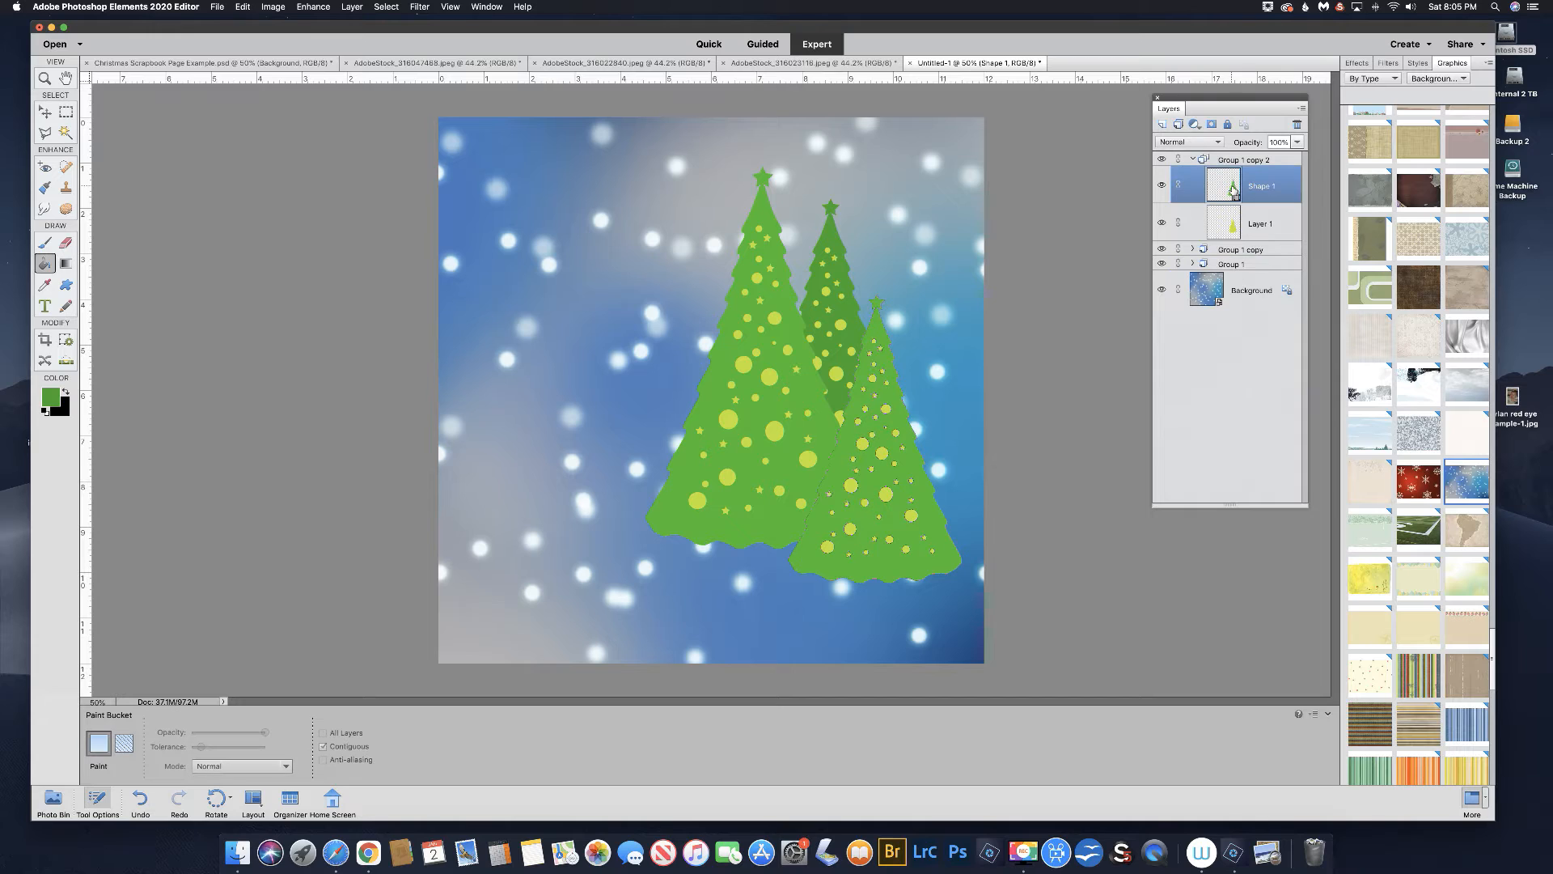
pyautogui.click(51, 396)
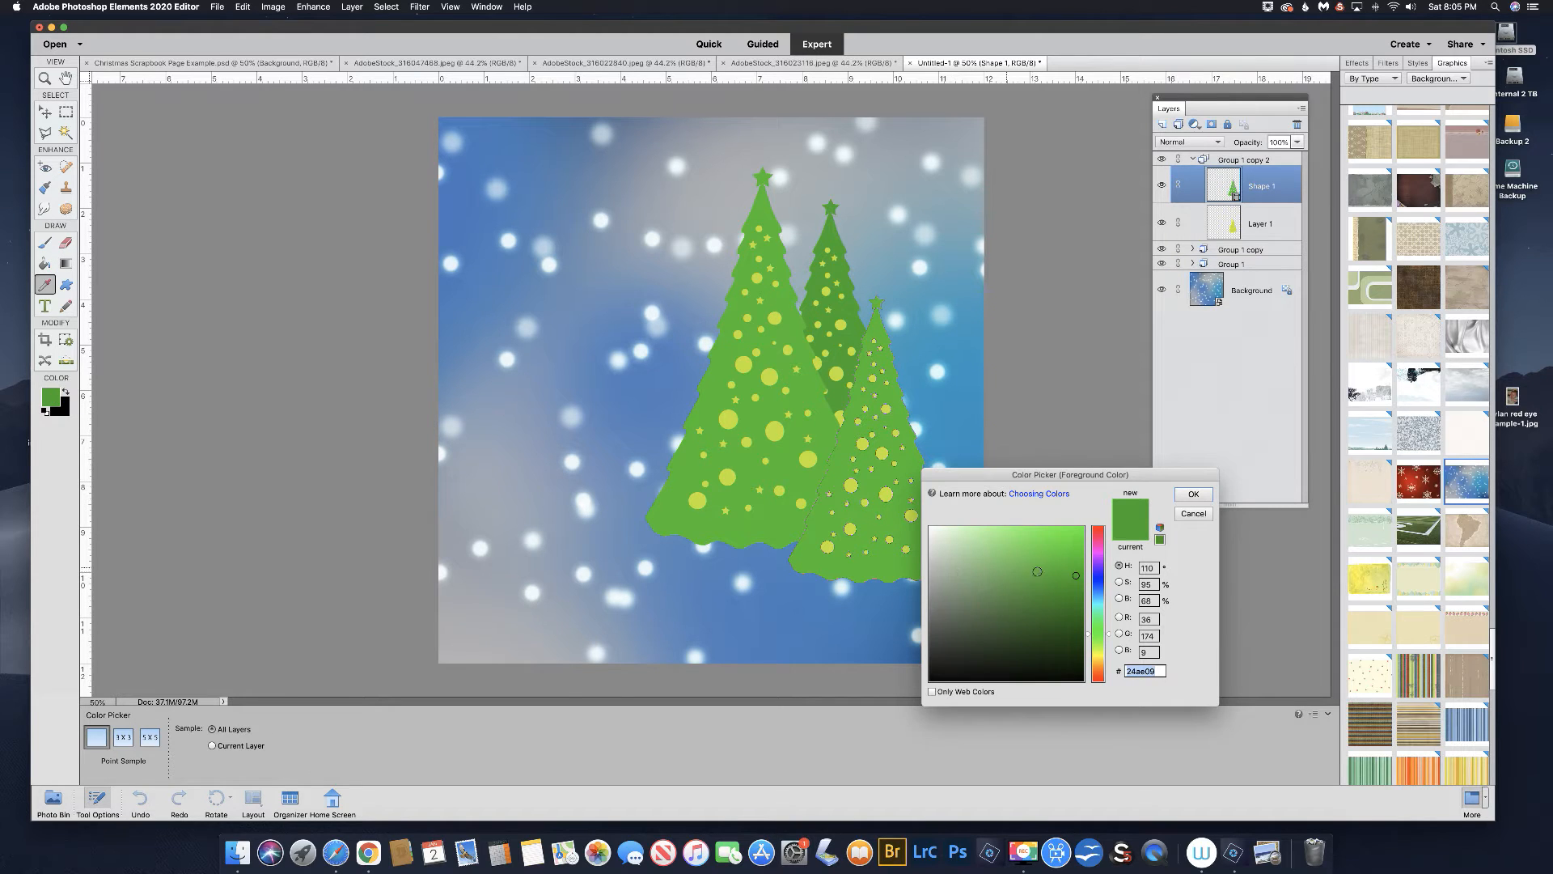
pyautogui.click(851, 439)
pyautogui.moveTo(1074, 561); pyautogui.dragTo(1073, 546)
pyautogui.click(1194, 494)
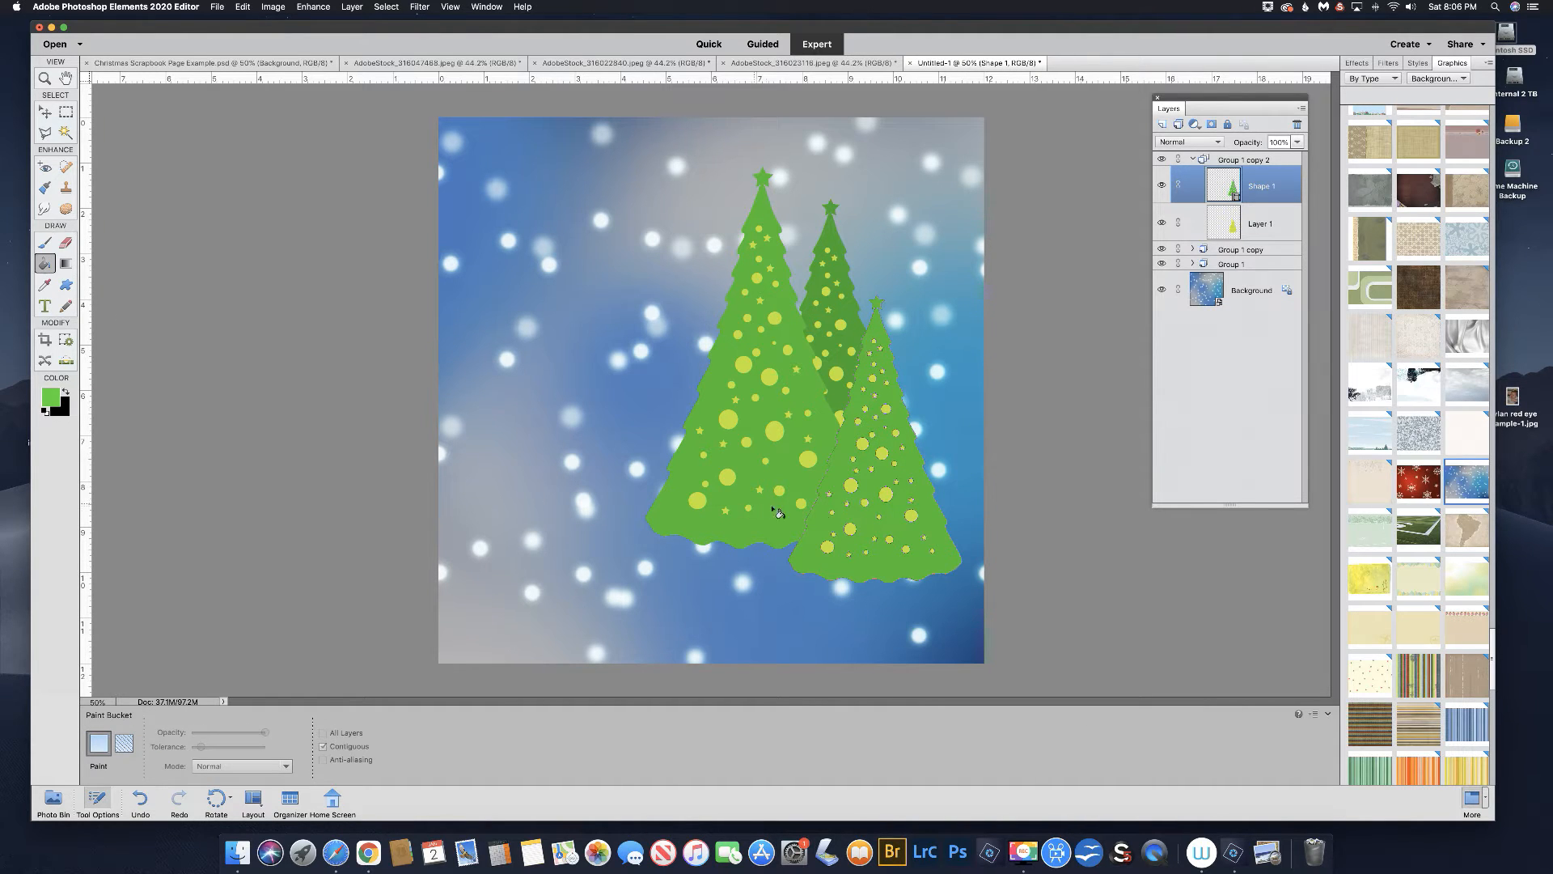
pyautogui.click(915, 497)
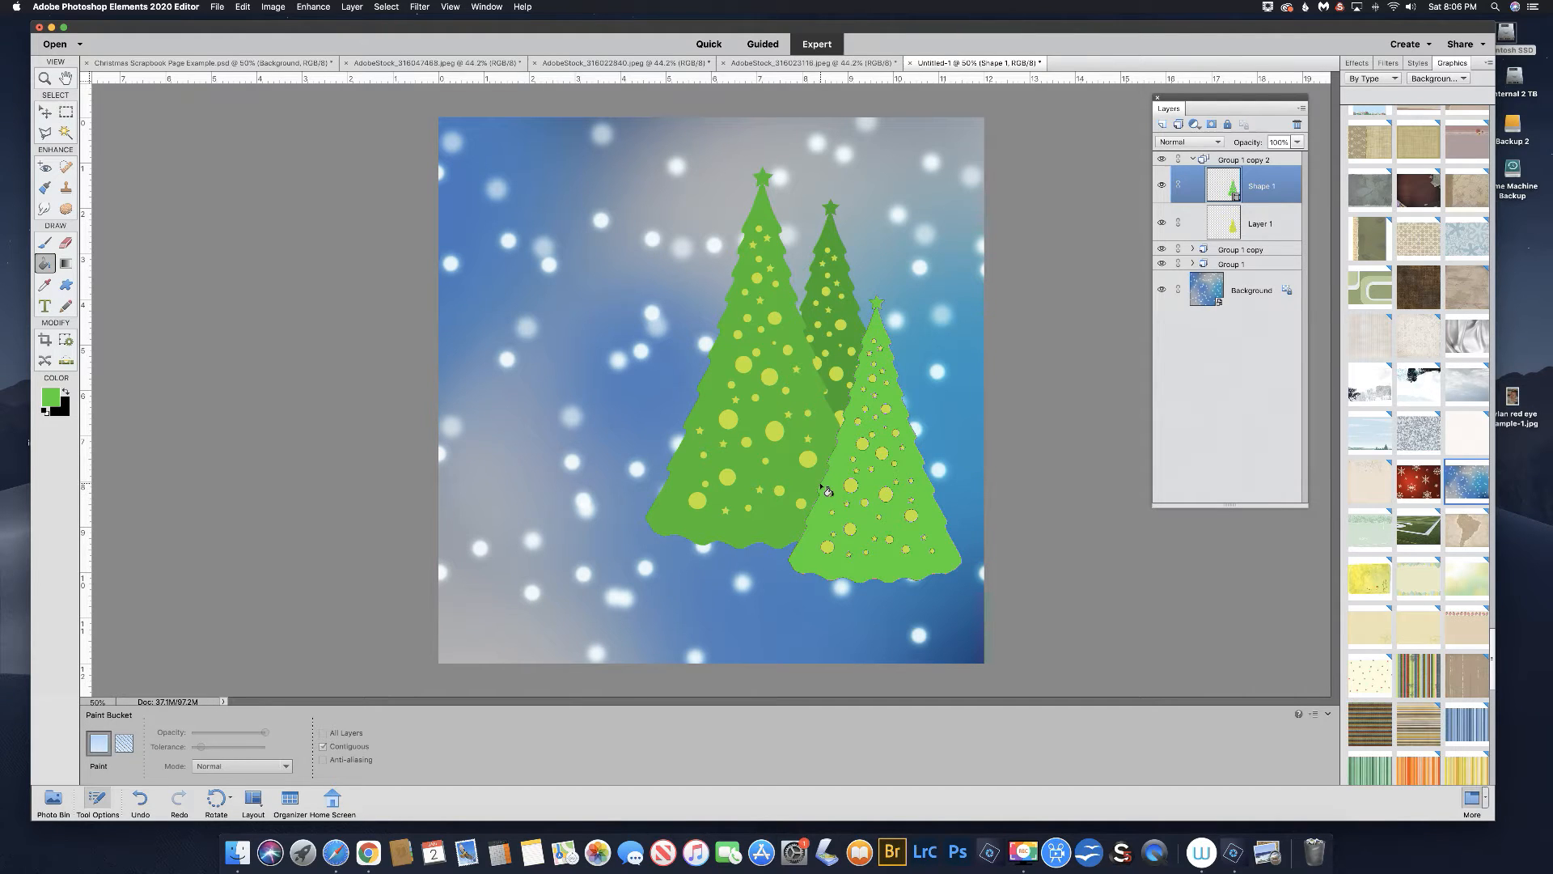
pyautogui.click(1193, 160)
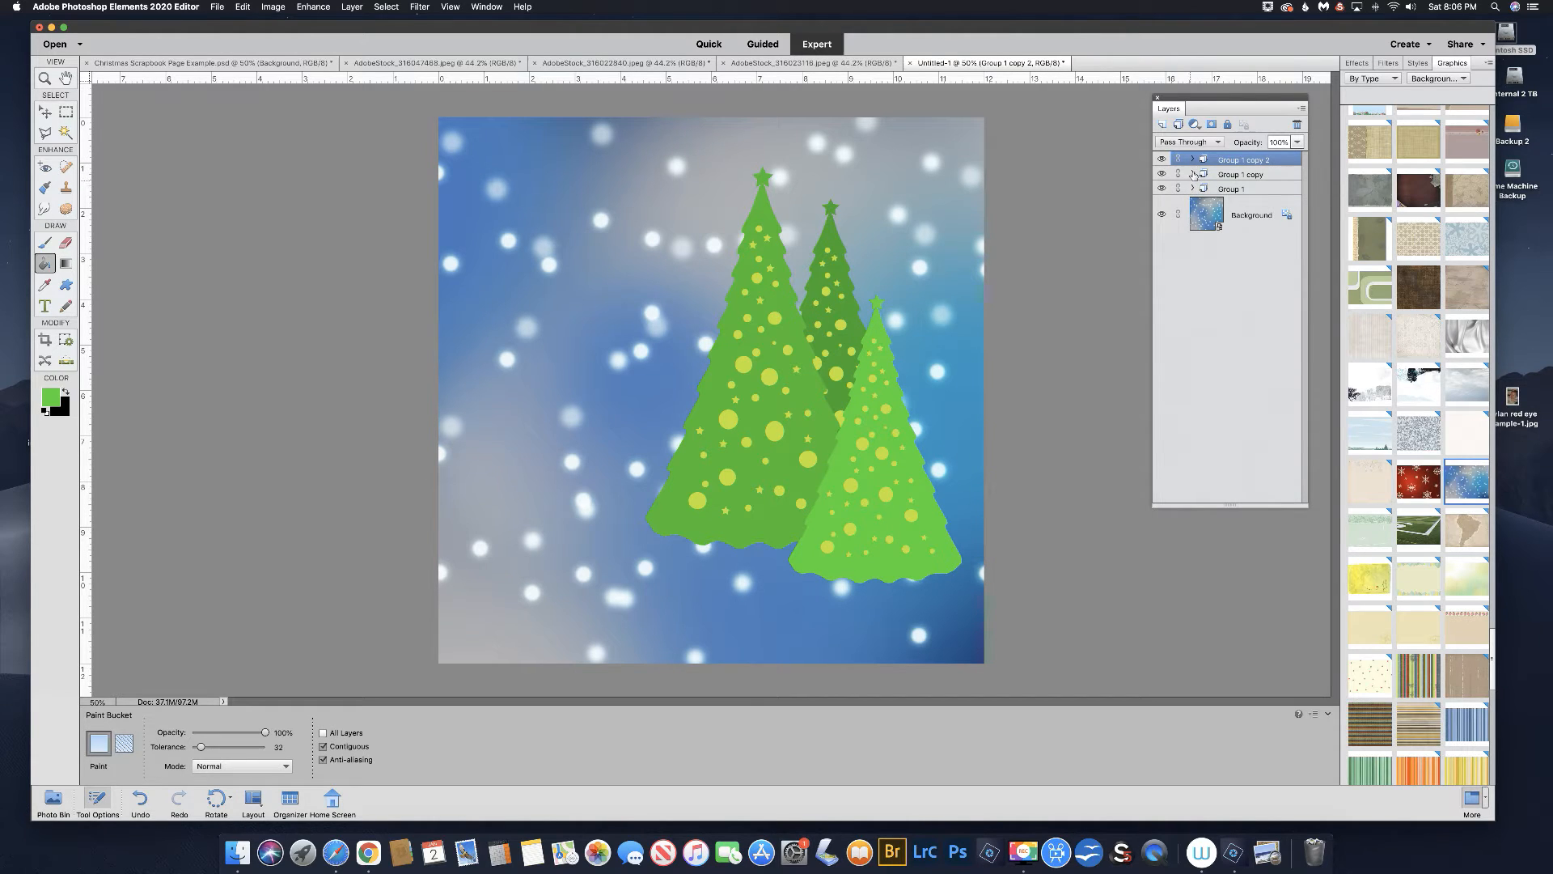
pyautogui.click(1193, 159)
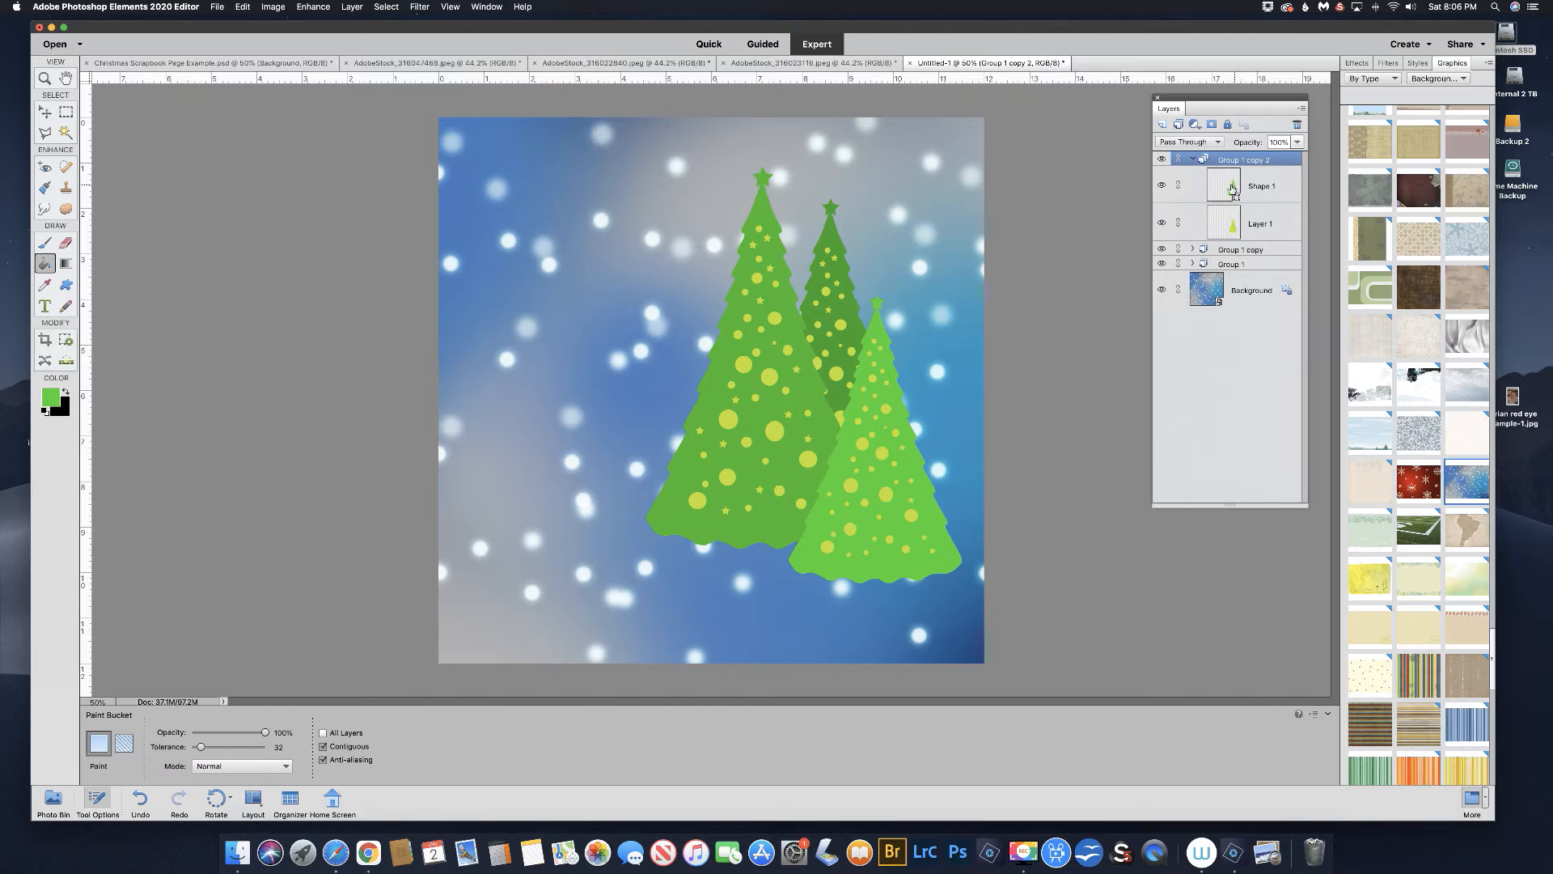
pyautogui.click(1230, 185)
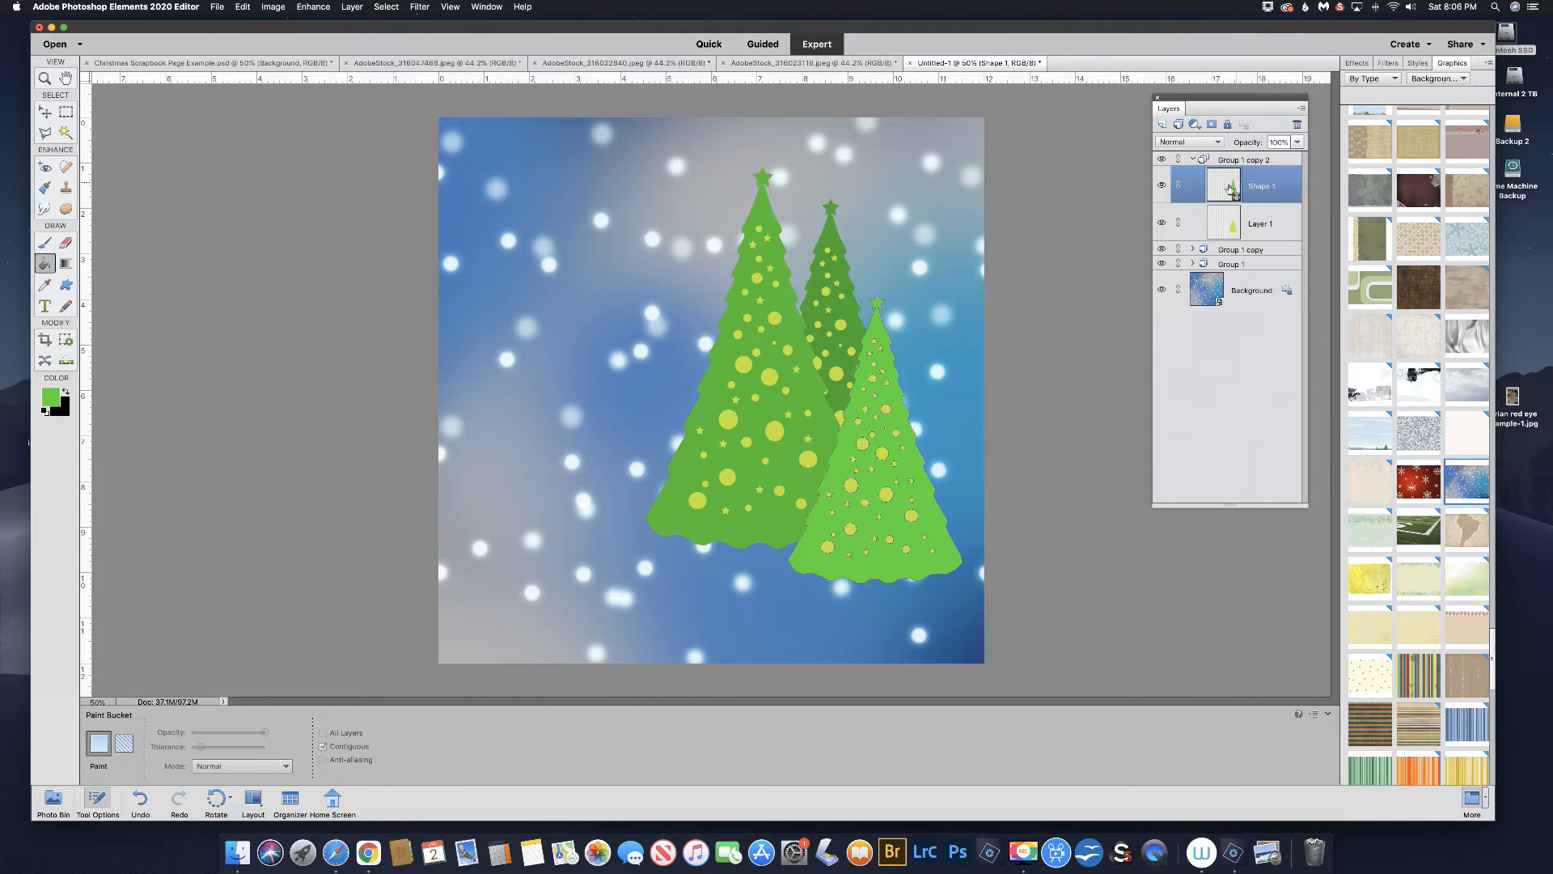
pyautogui.click(351, 7)
pyautogui.moveTo(437, 75)
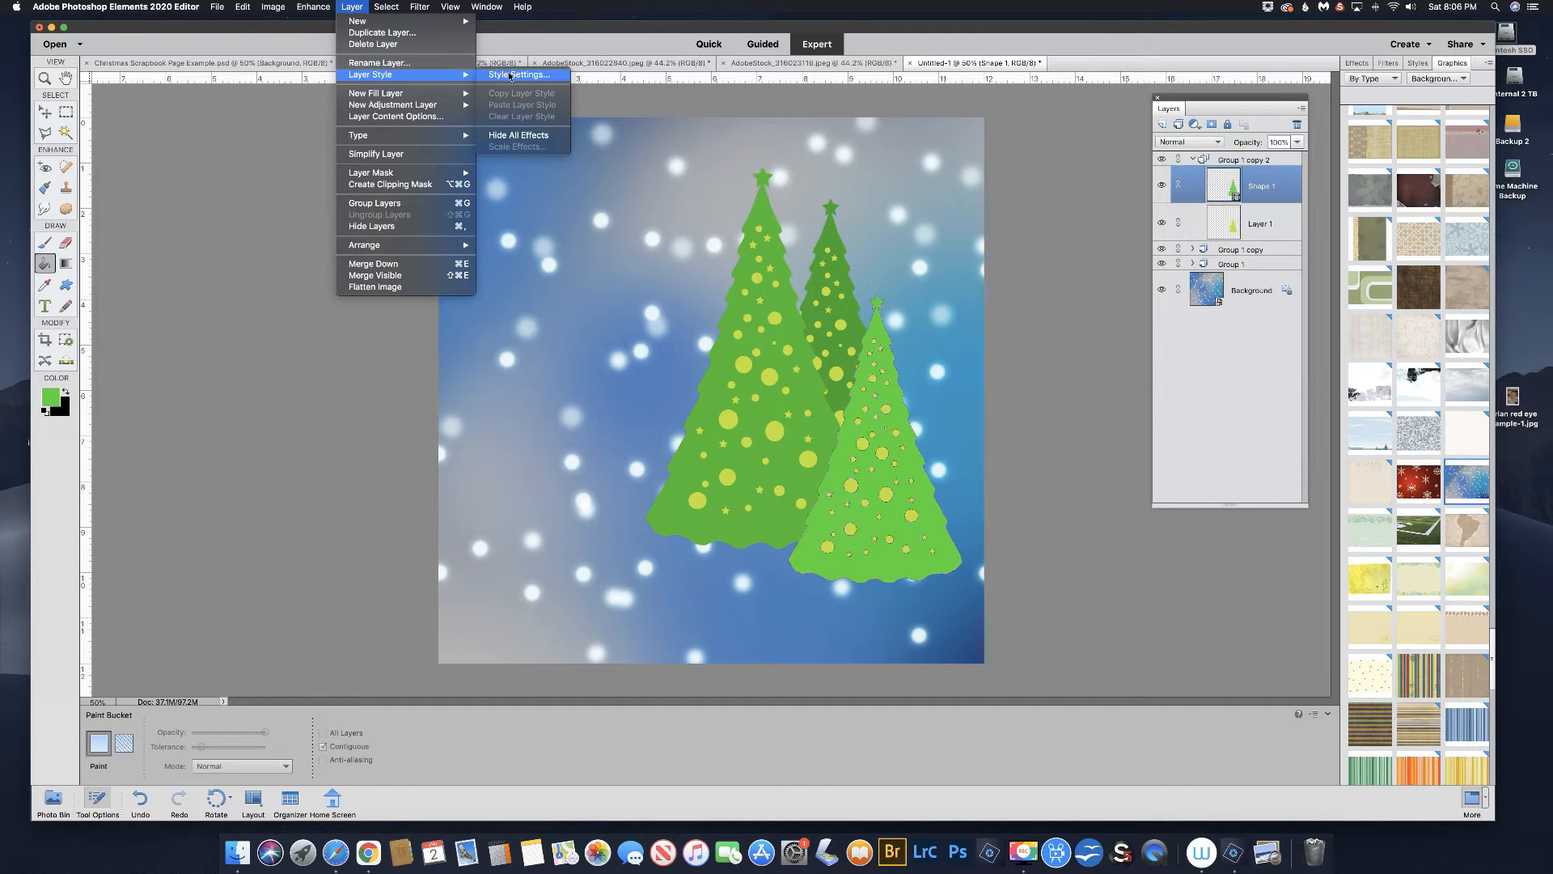
pyautogui.click(510, 75)
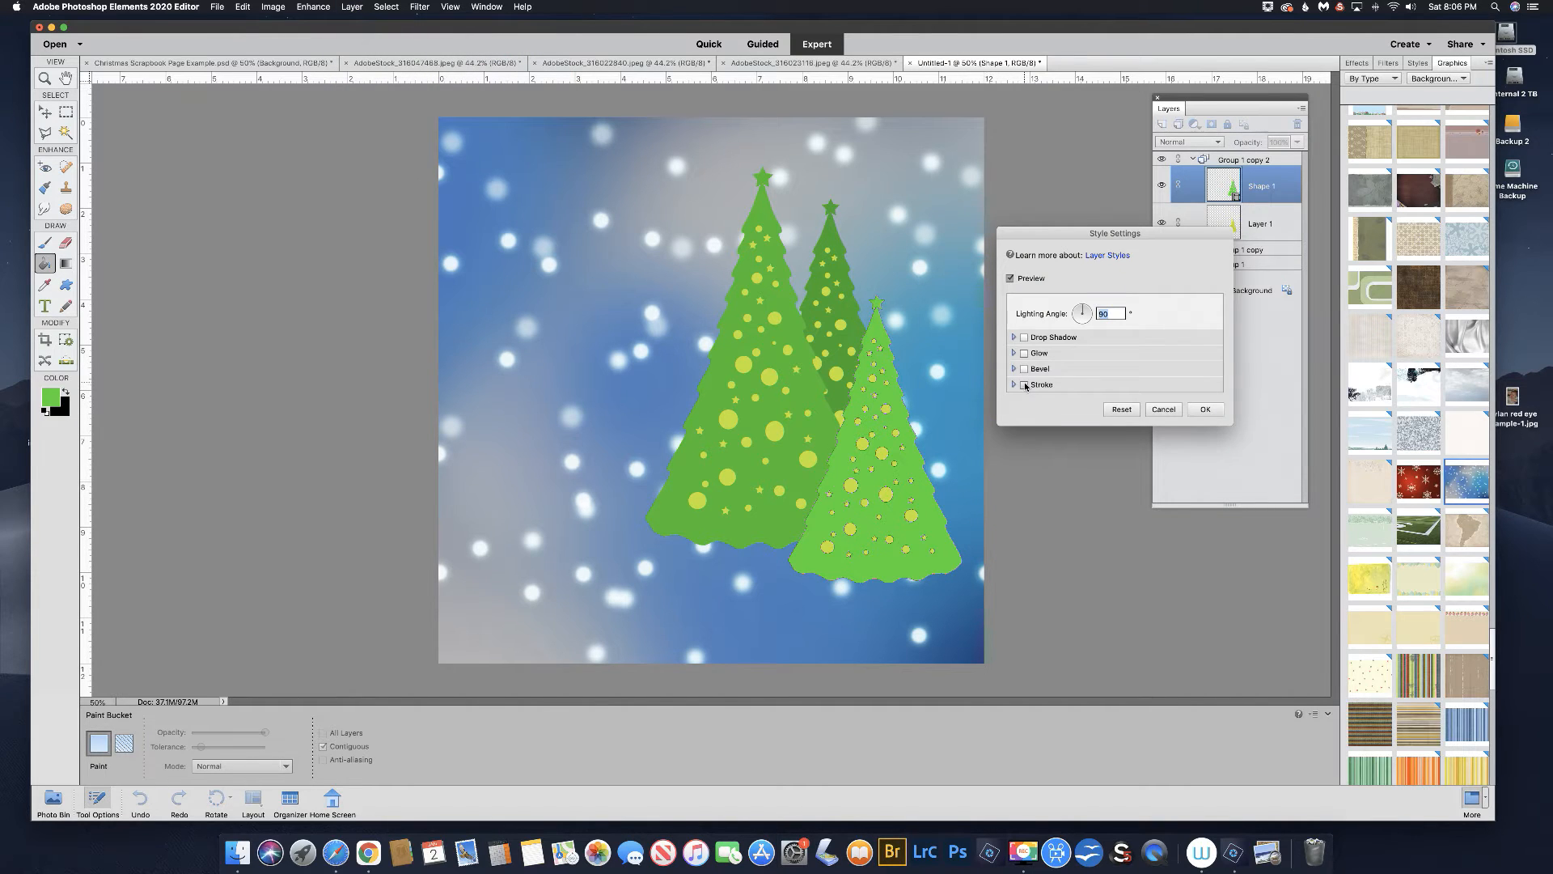
pyautogui.click(1025, 385)
pyautogui.moveTo(1053, 404); pyautogui.dragTo(1060, 405)
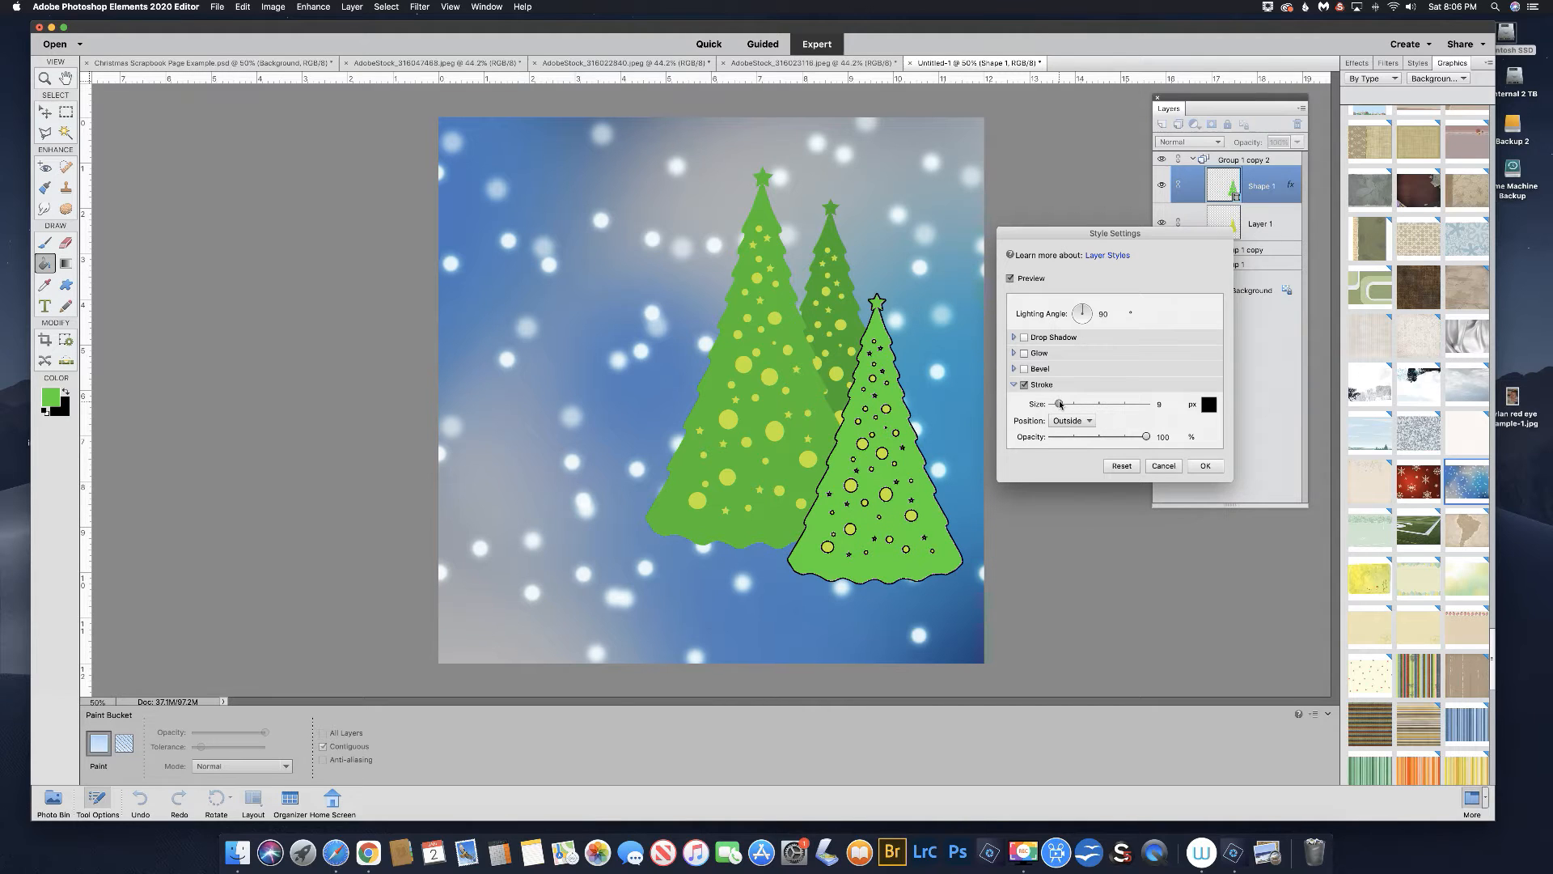
pyautogui.click(1165, 466)
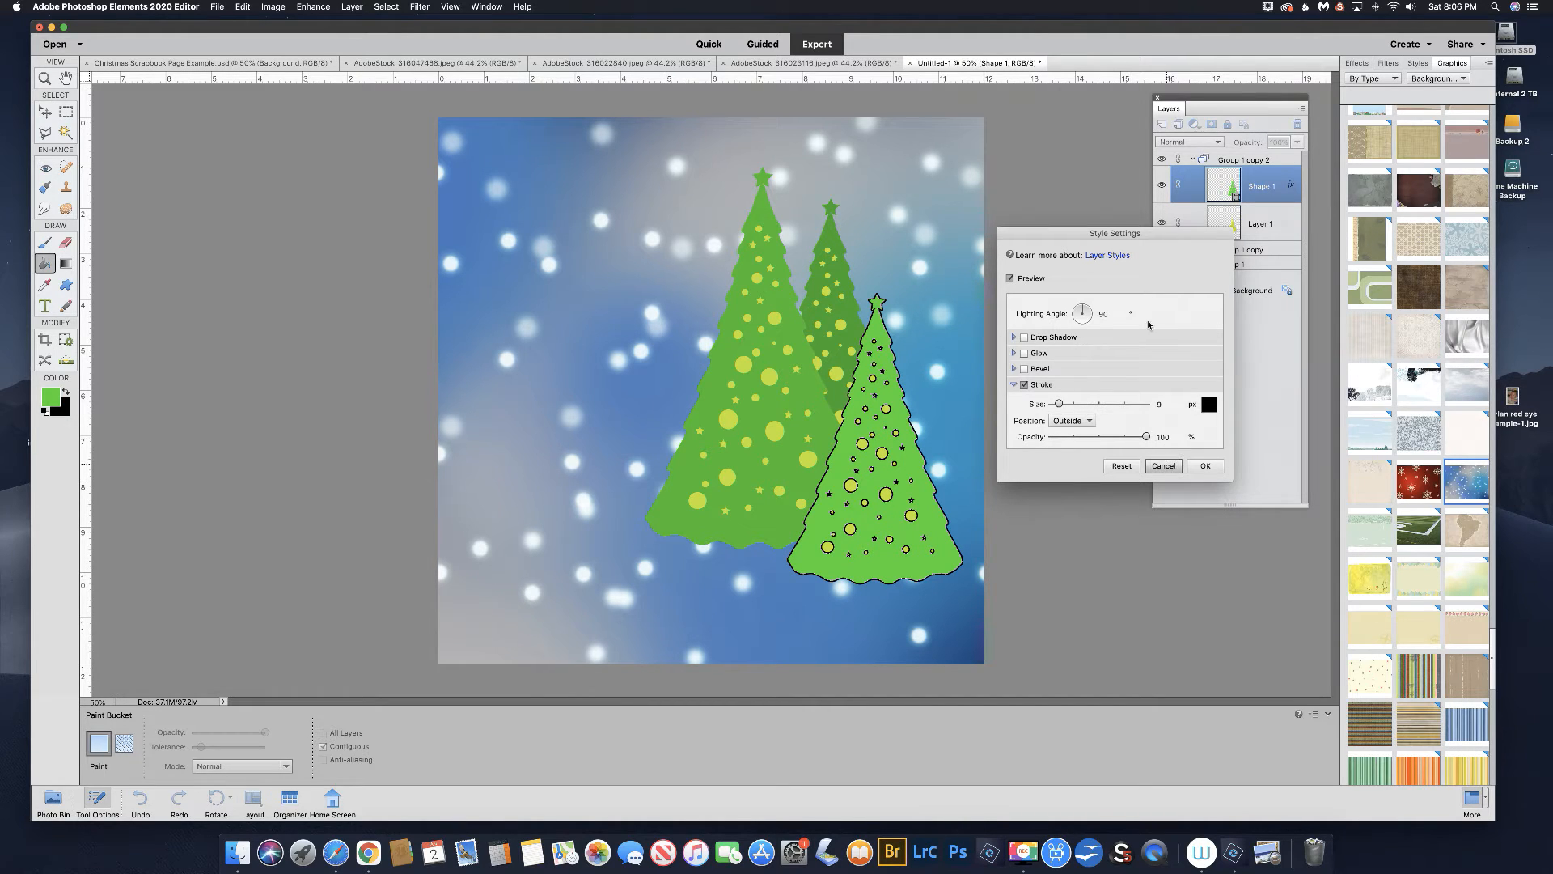
pyautogui.click(1192, 159)
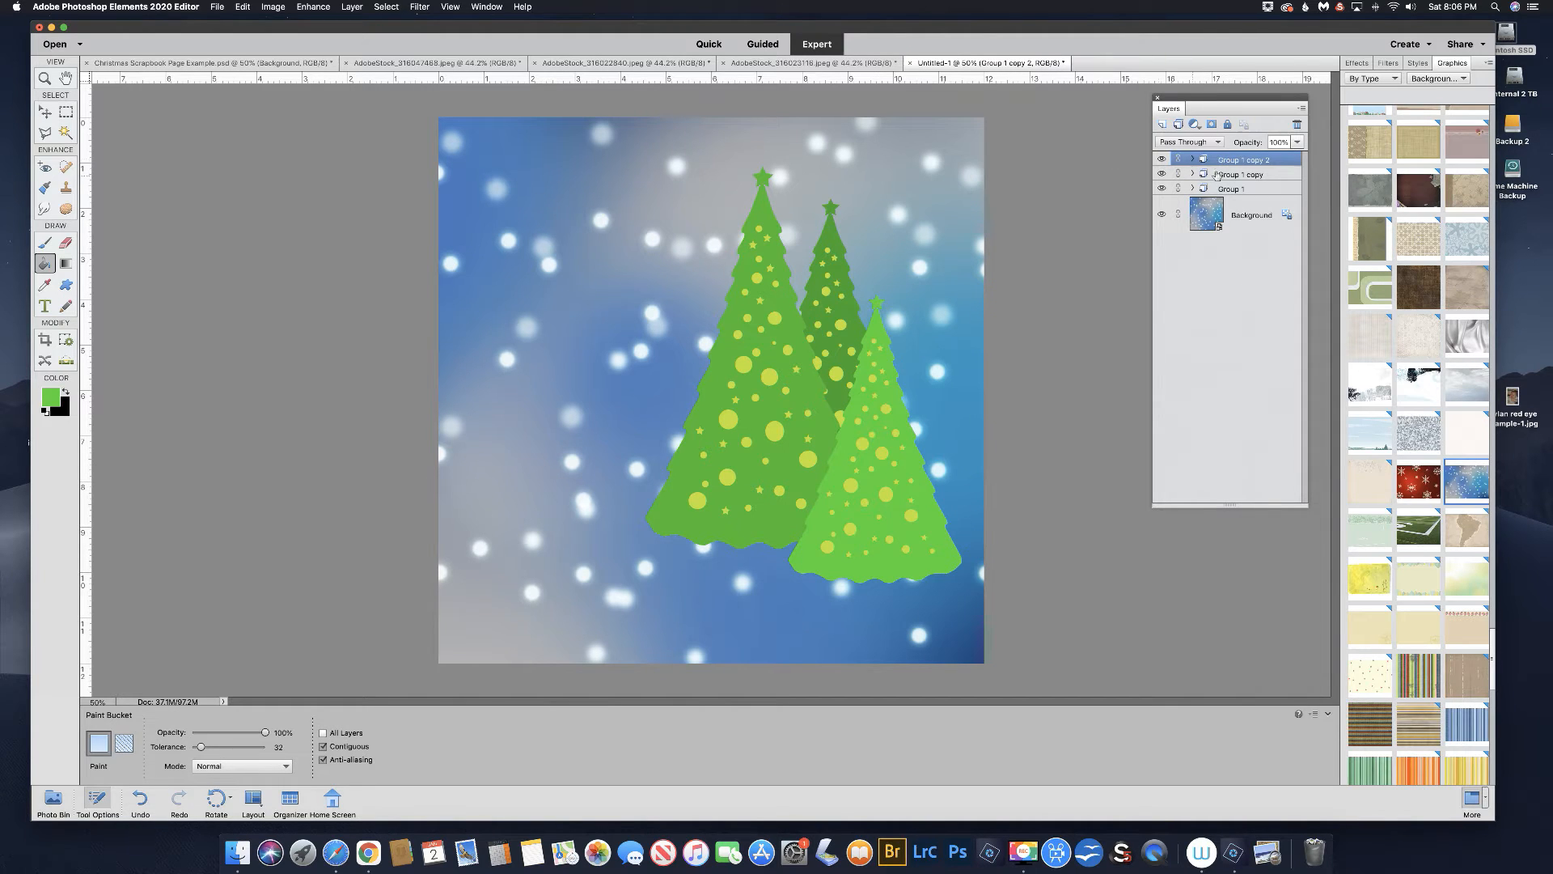
# Give the whole Group 1 copy 2 tree group a black outside stroke of 16 px at 100% opacity.
pyautogui.click(350, 7)
pyautogui.moveTo(441, 74)
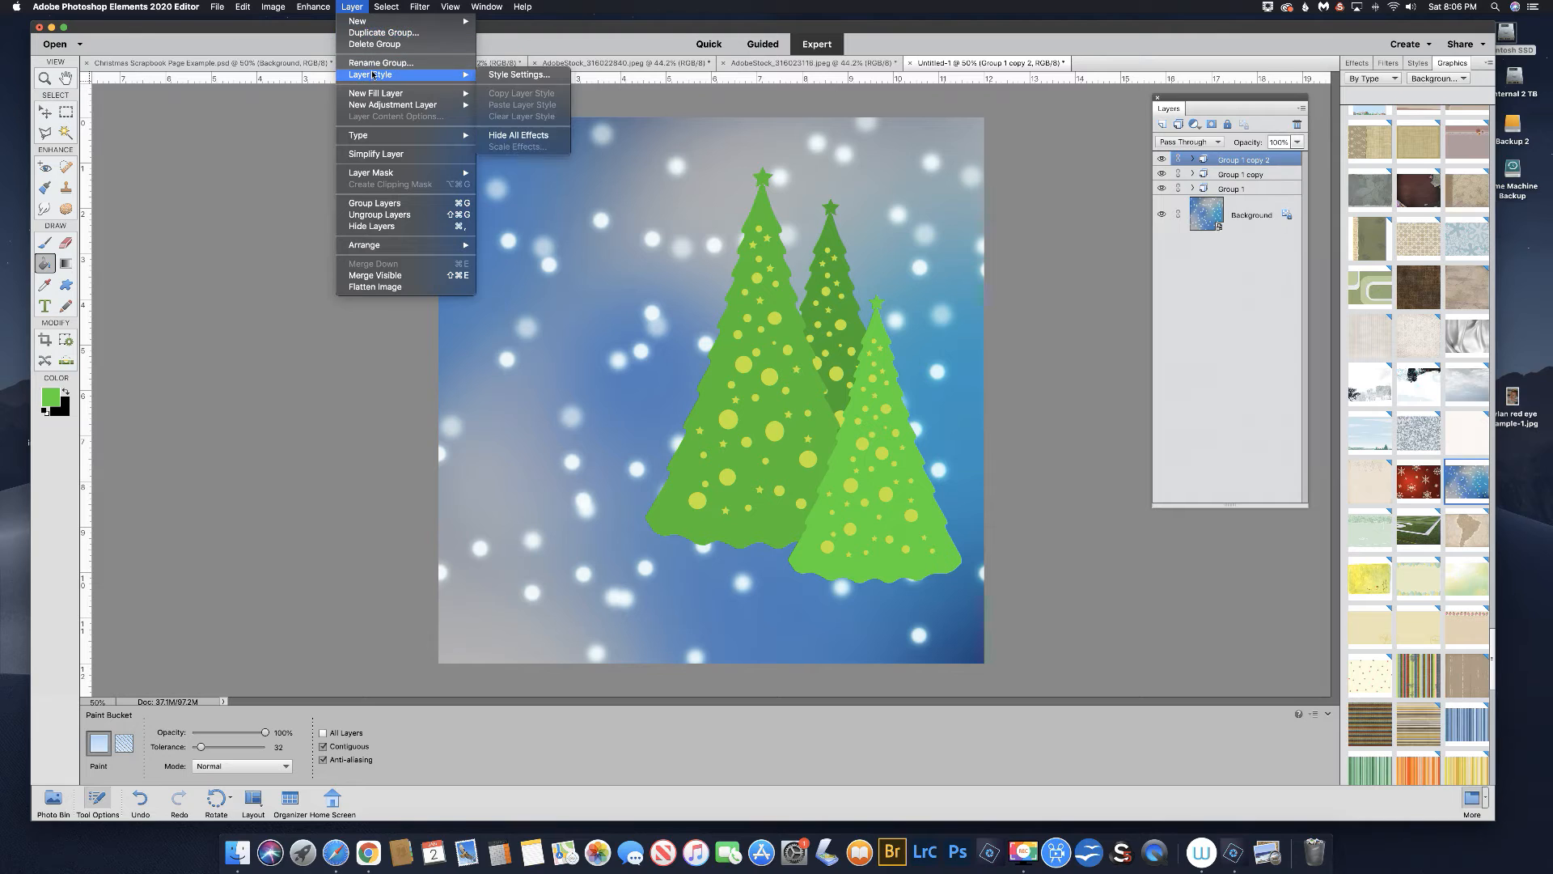
pyautogui.click(519, 76)
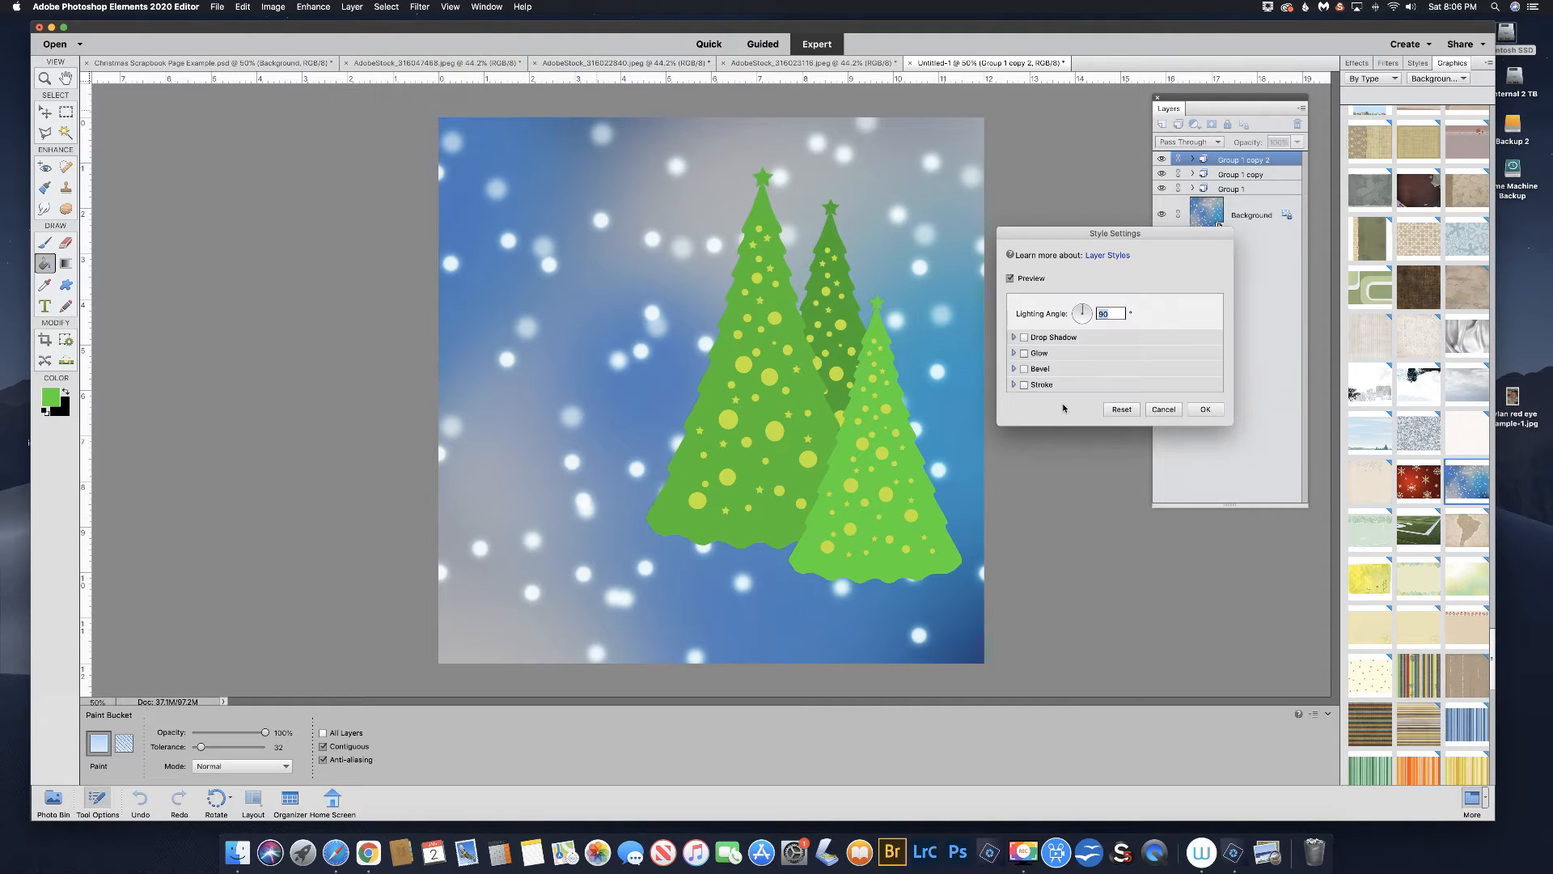
pyautogui.click(1024, 385)
pyautogui.moveTo(1057, 405); pyautogui.dragTo(1062, 407)
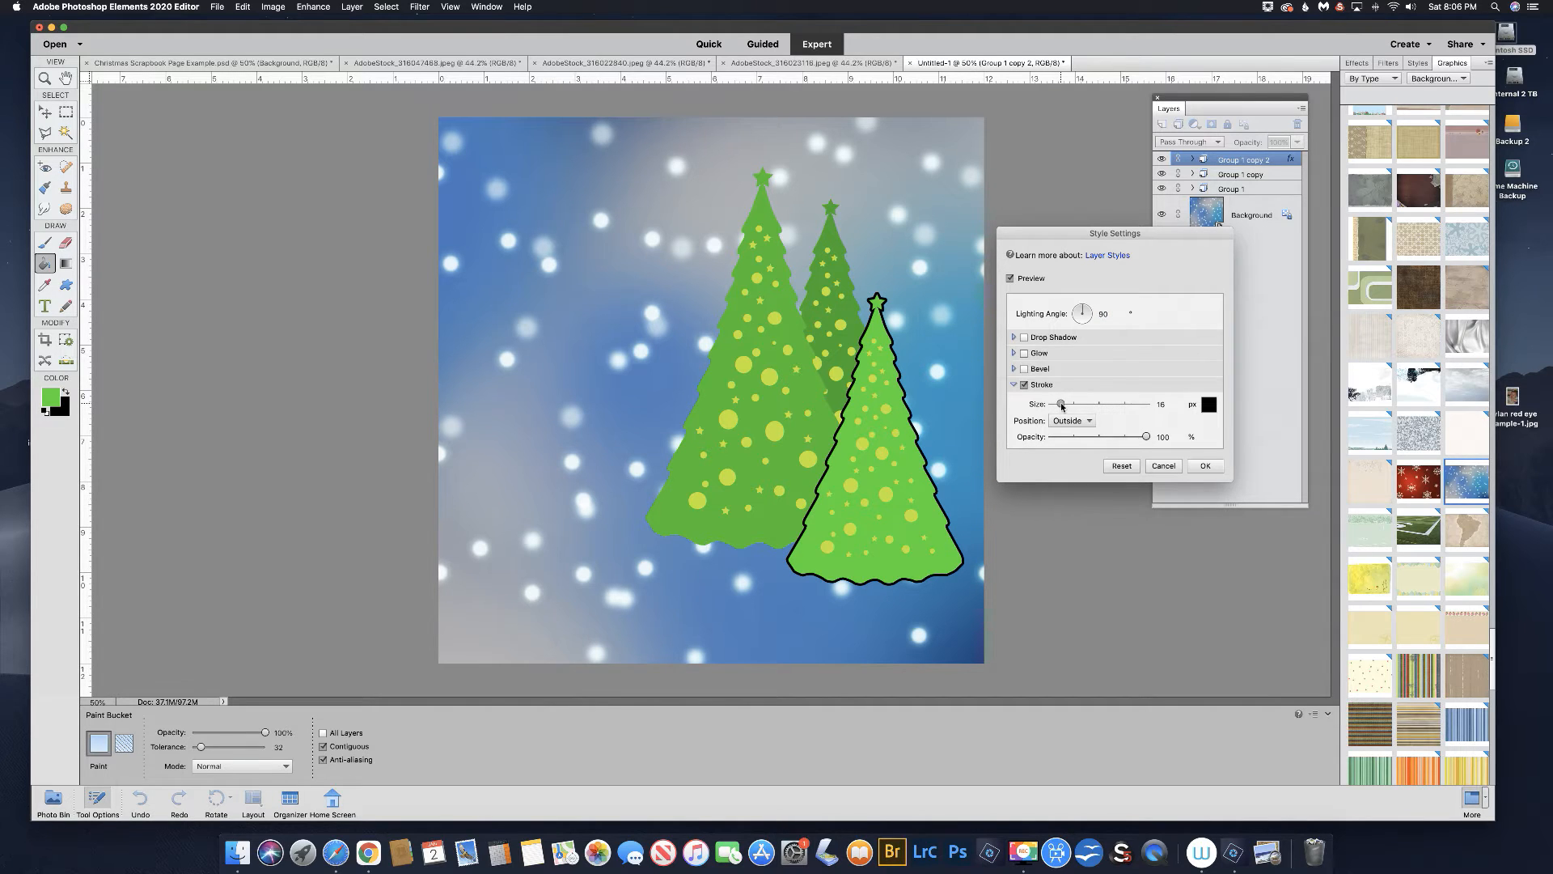
# Add a white outer glow of 130 px at 67% opacity to the Group 1 copy 2 tree and apply the style.
pyautogui.click(1024, 353)
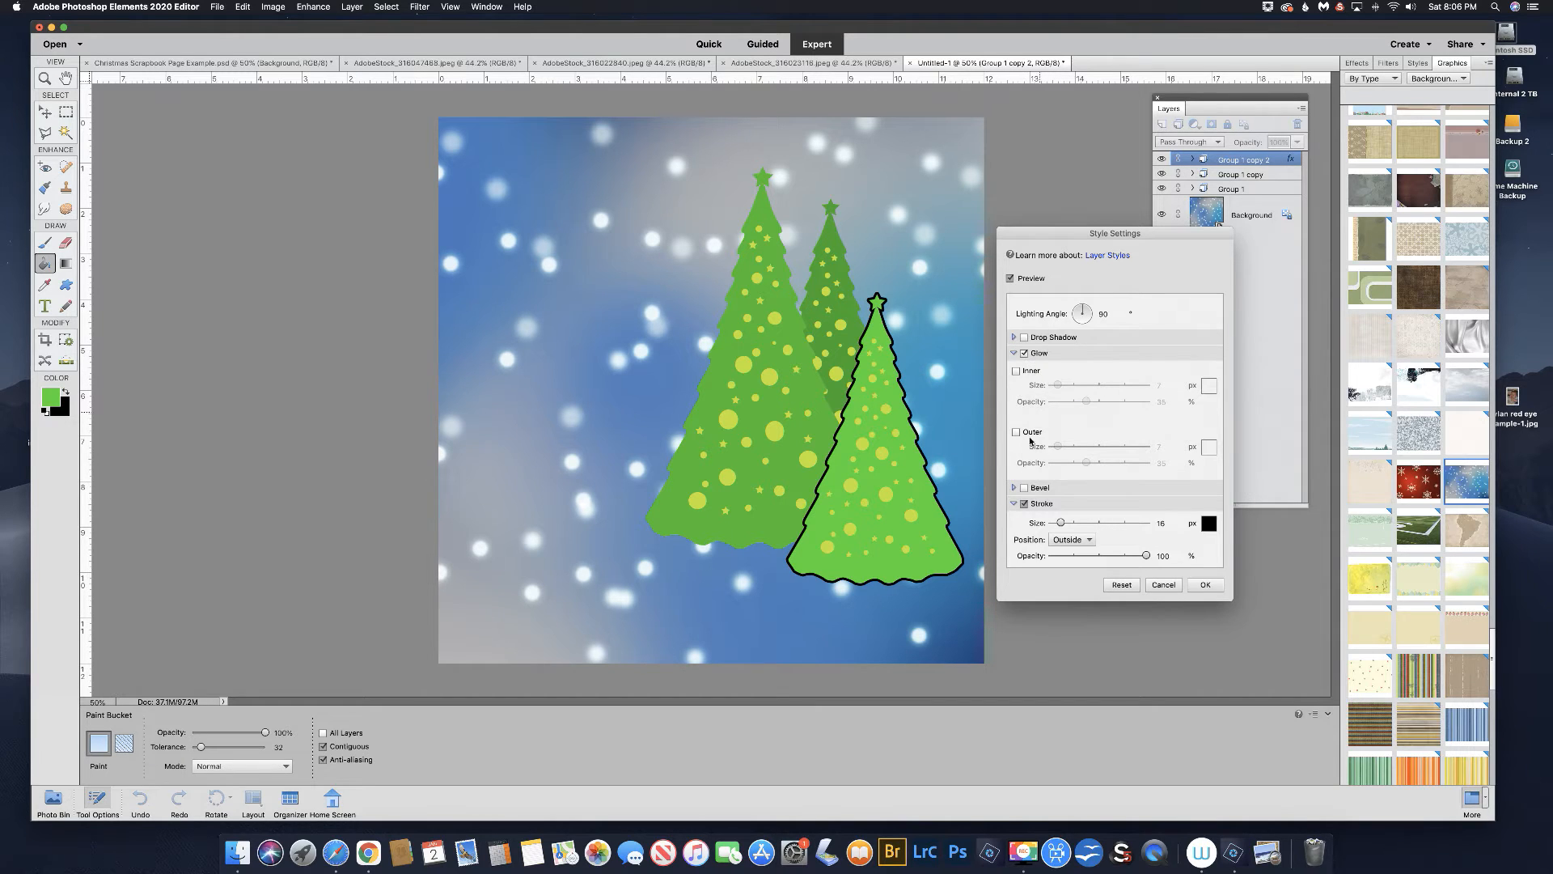
pyautogui.click(1017, 432)
pyautogui.moveTo(1058, 447); pyautogui.dragTo(1100, 464)
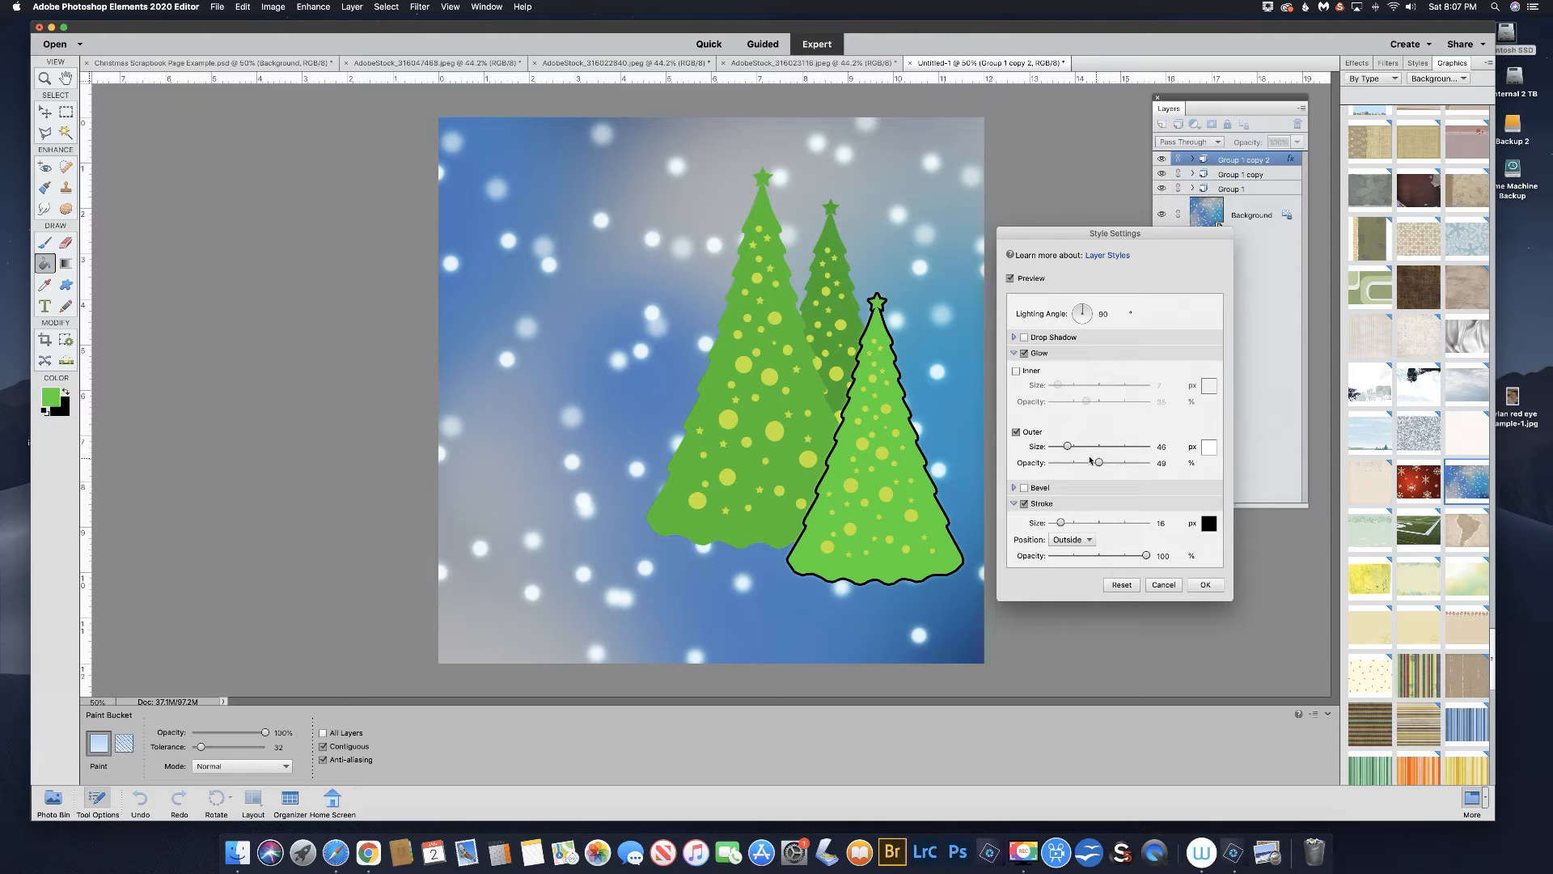
pyautogui.moveTo(1071, 445); pyautogui.dragTo(1080, 447)
pyautogui.moveTo(1099, 464); pyautogui.dragTo(1116, 464)
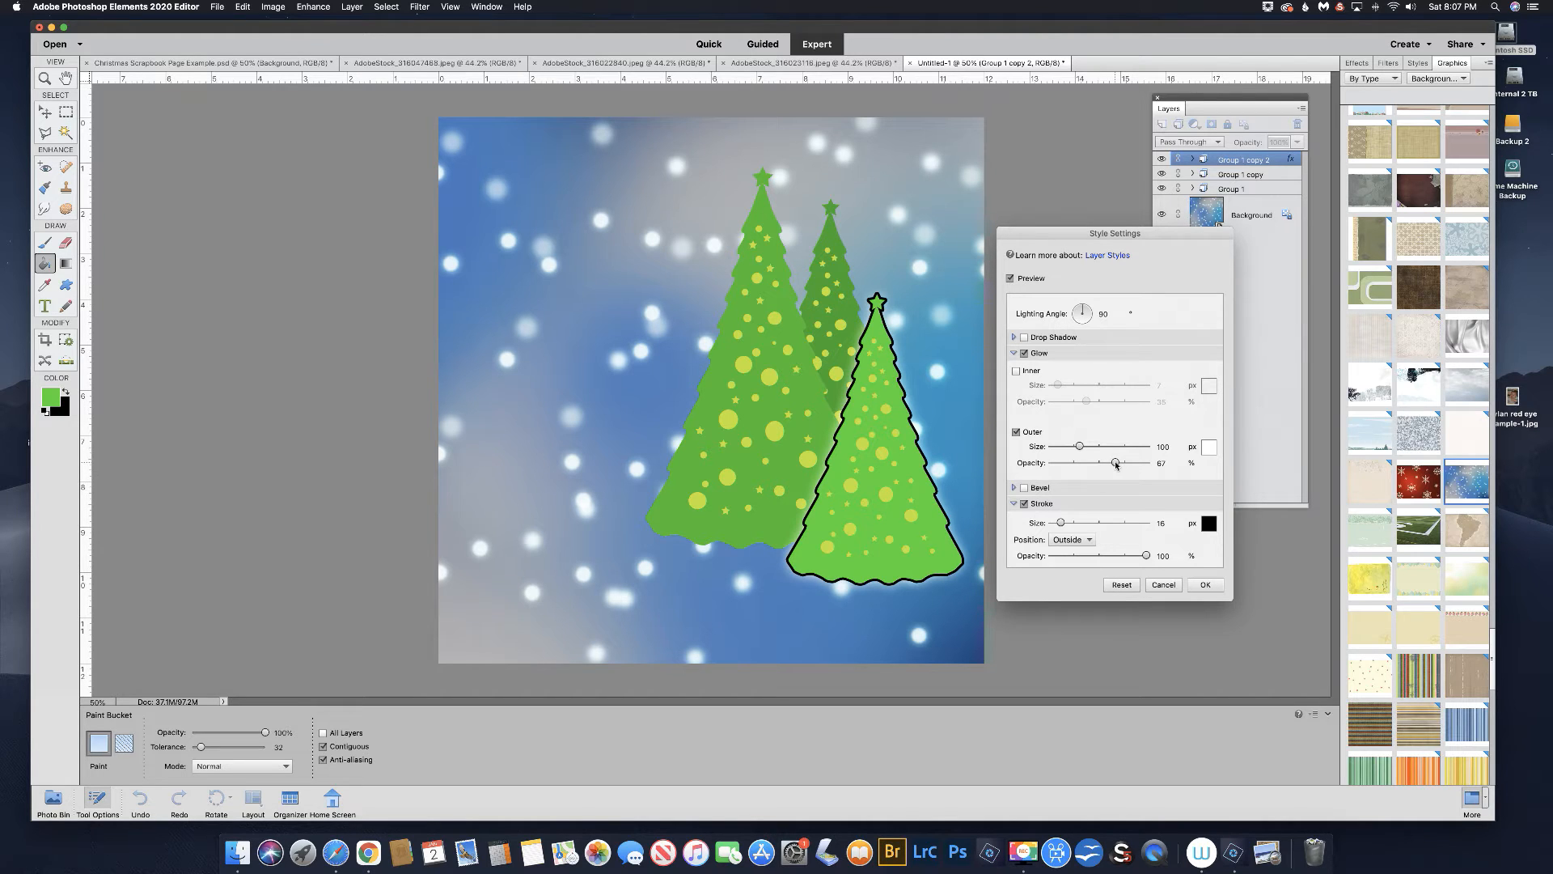
pyautogui.moveTo(1080, 447); pyautogui.dragTo(1086, 450)
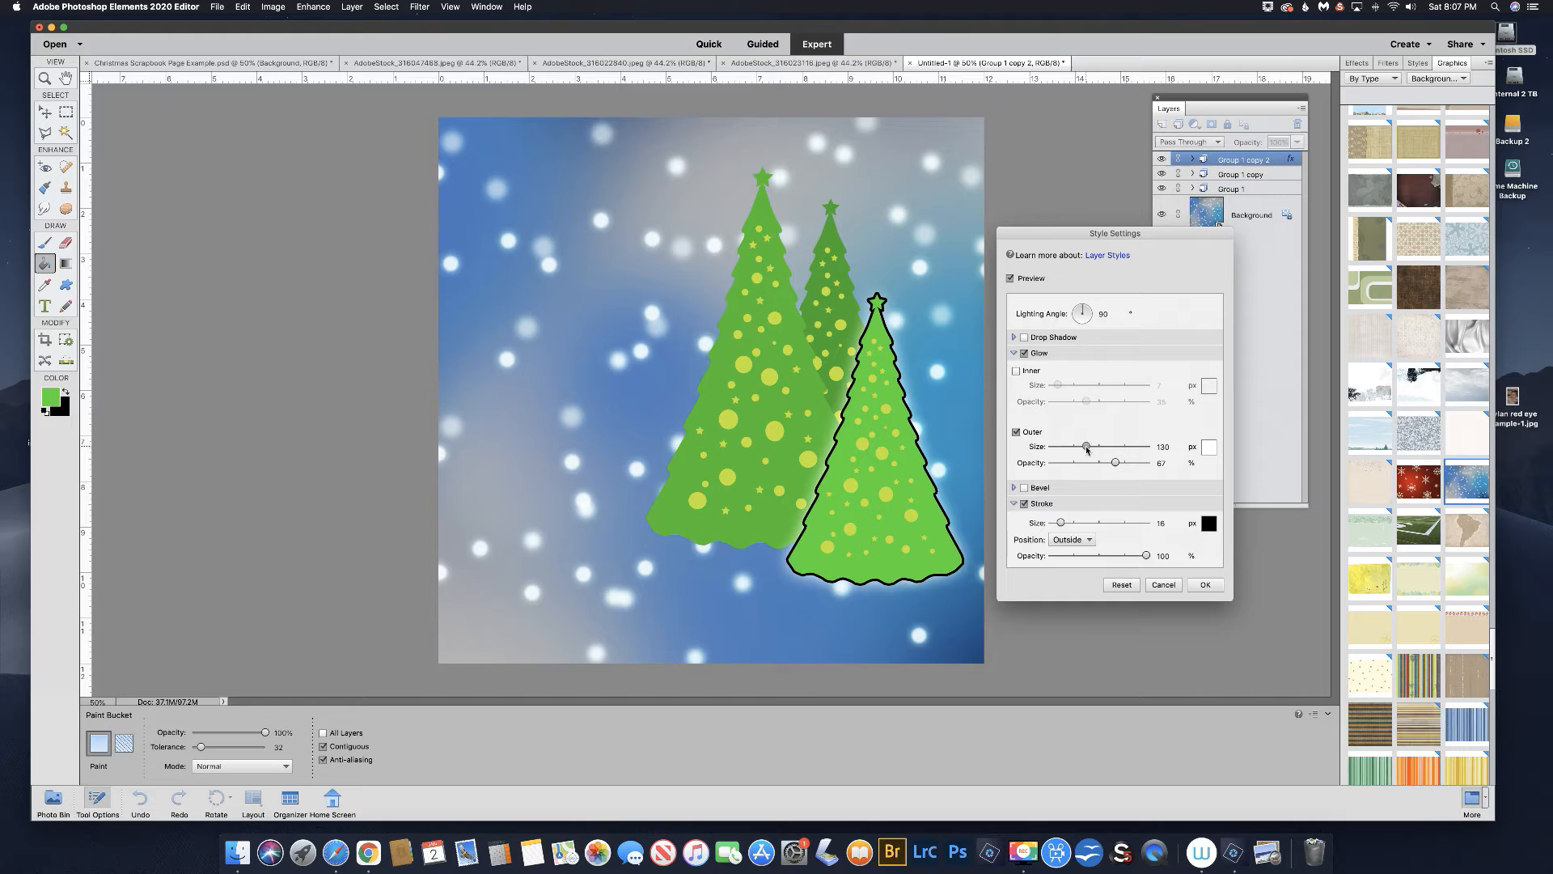
pyautogui.click(1206, 584)
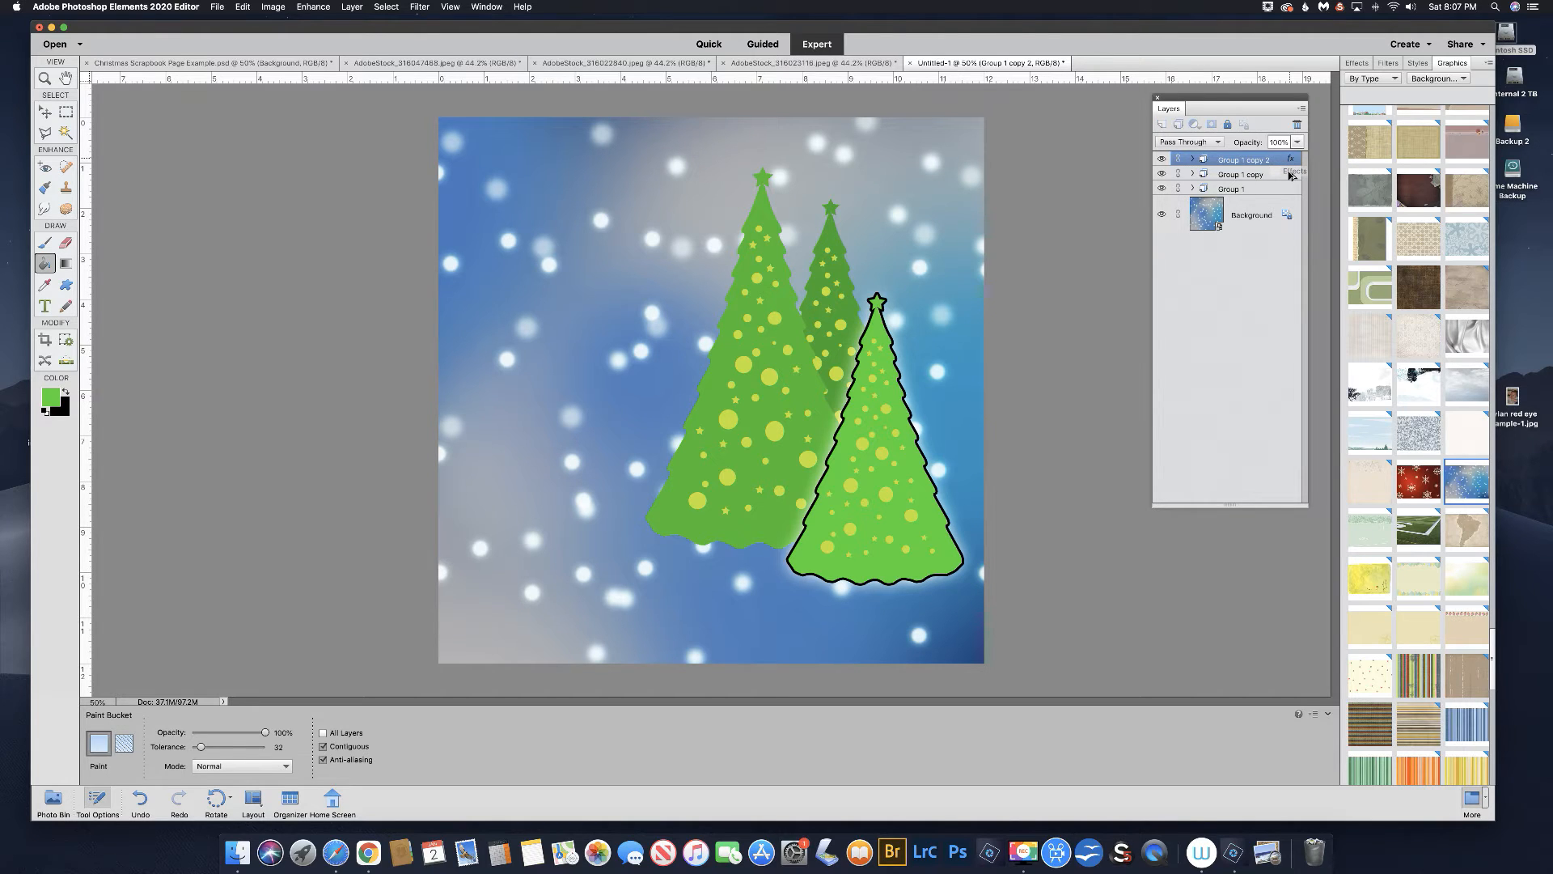
# Copy the stroke and glow layer style from Group 1 copy 2 onto Group 1 copy and Group 1.
pyautogui.moveTo(1291, 159); pyautogui.dragTo(1292, 175)
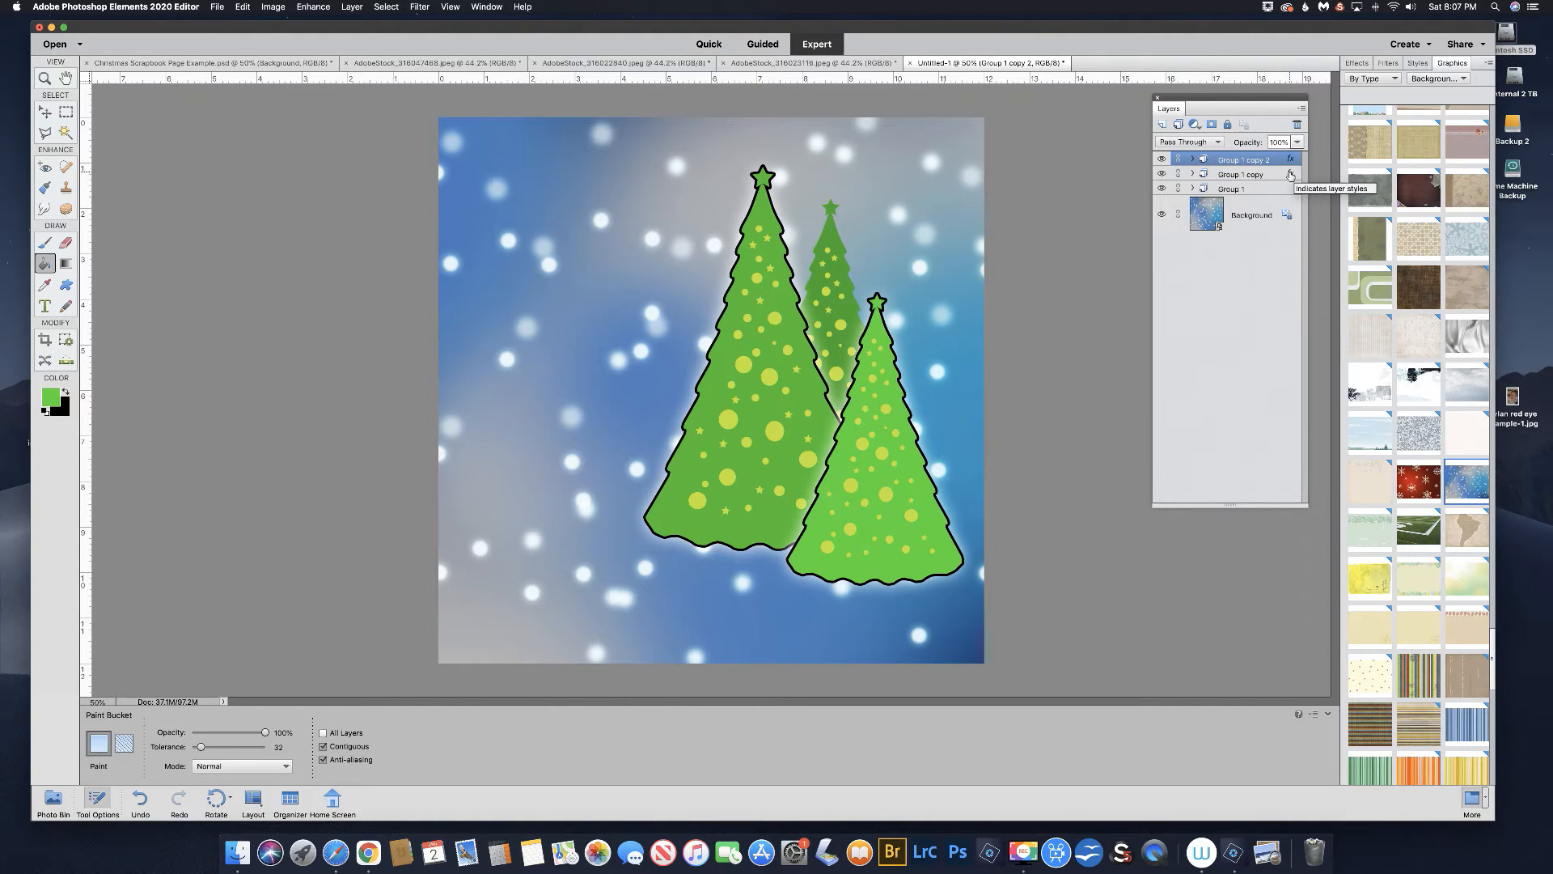
pyautogui.moveTo(1291, 188); pyautogui.dragTo(1303, 187)
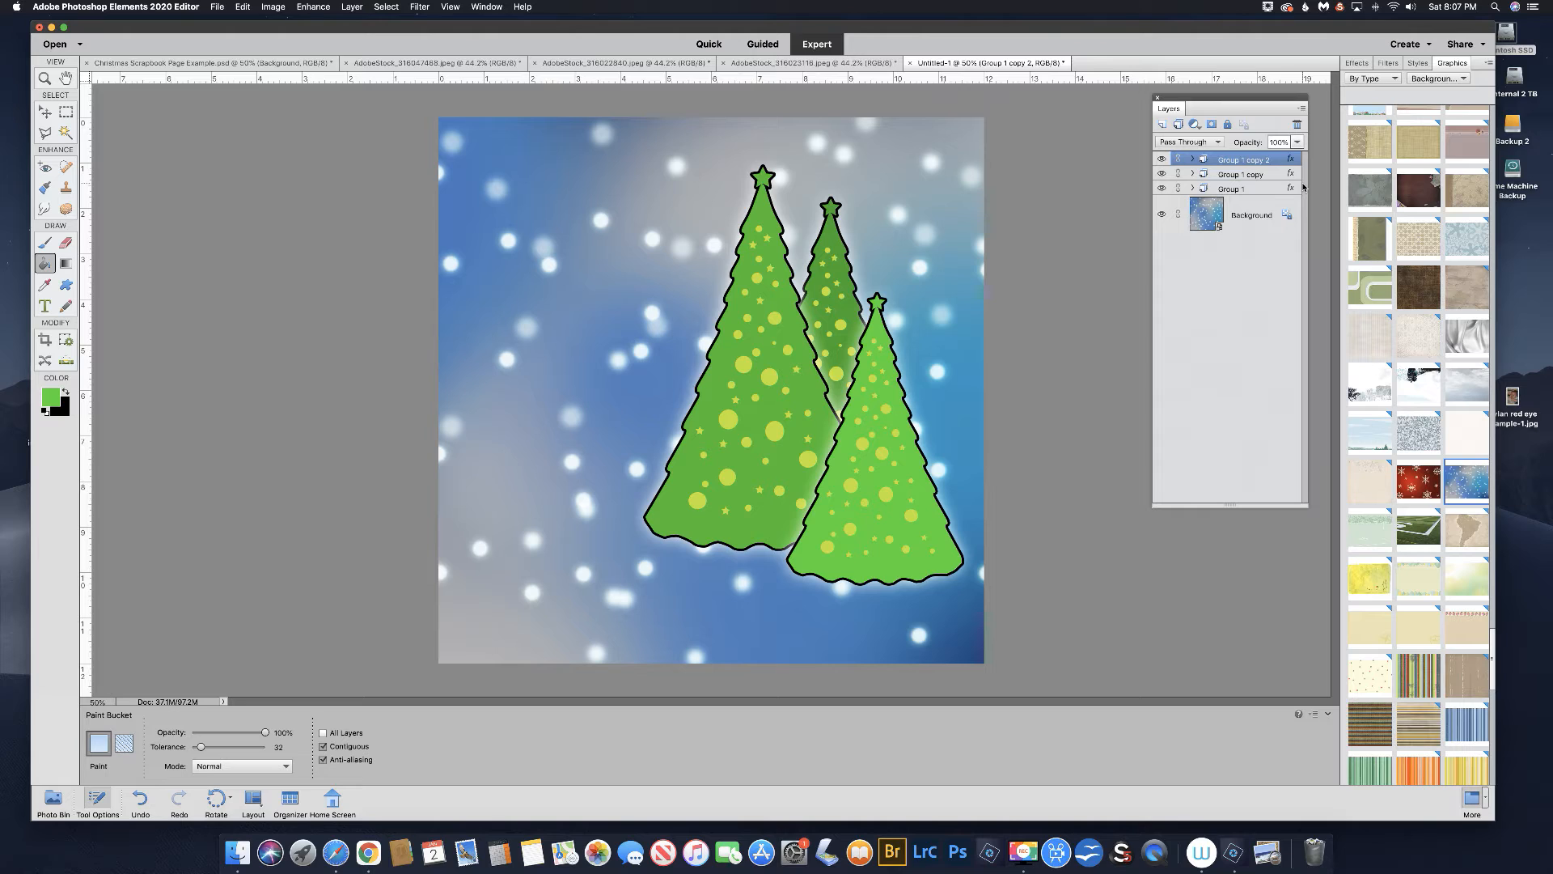
# Add the green three-line title "Merry Christmas 2020" over the snowy background beside the trees, one word per line.
pyautogui.click(44, 306)
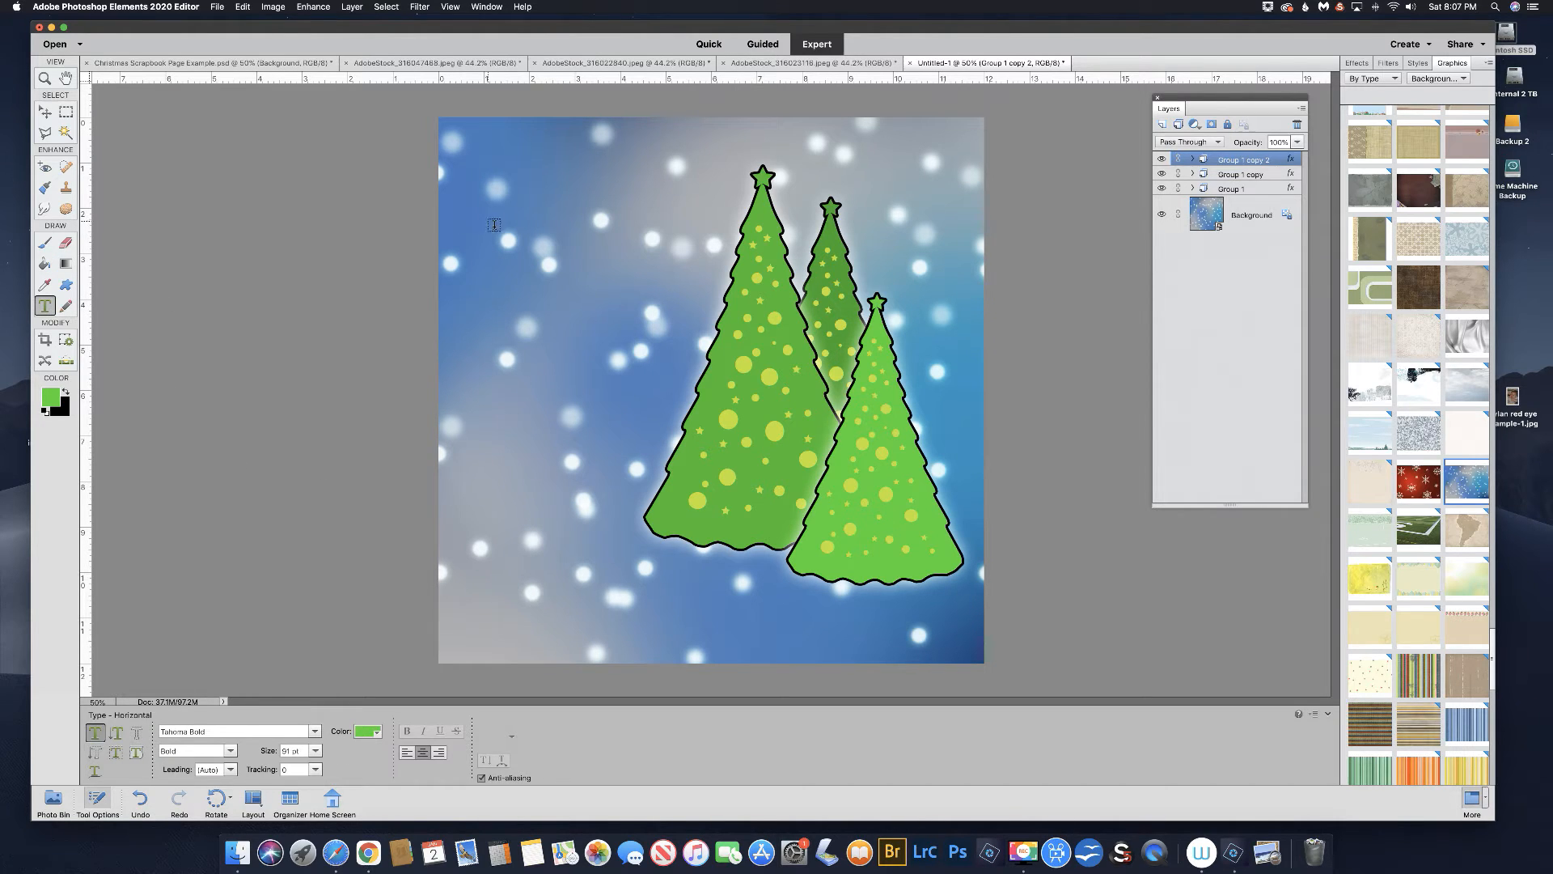
pyautogui.click(570, 262)
pyautogui.write('Merry')
pyautogui.press('Return')
pyautogui.write('Christmas')
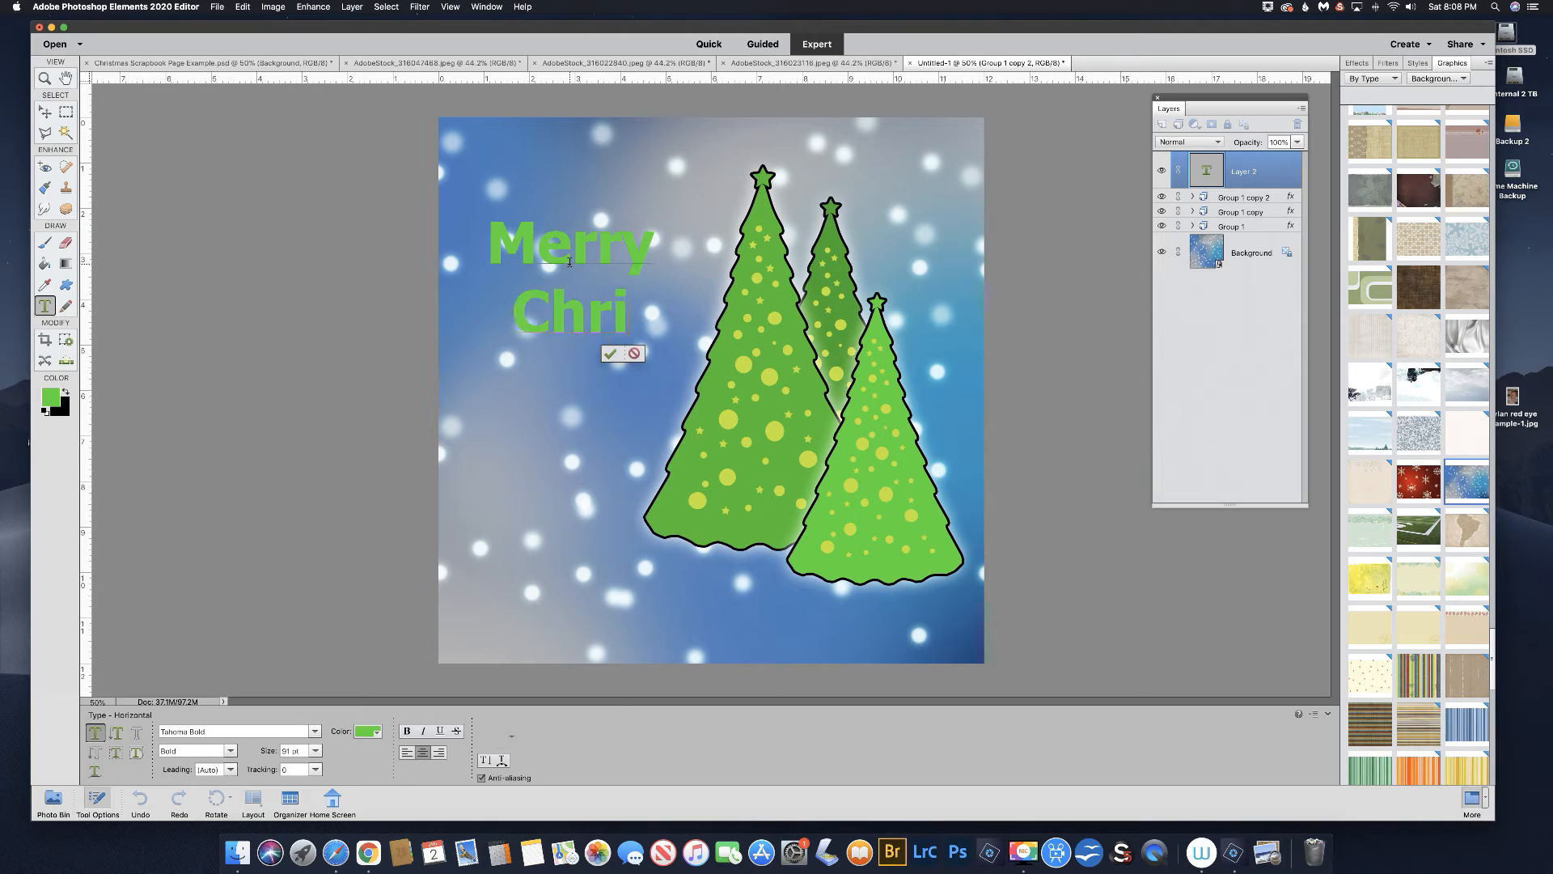
pyautogui.press('Return')
pyautogui.write('2020')
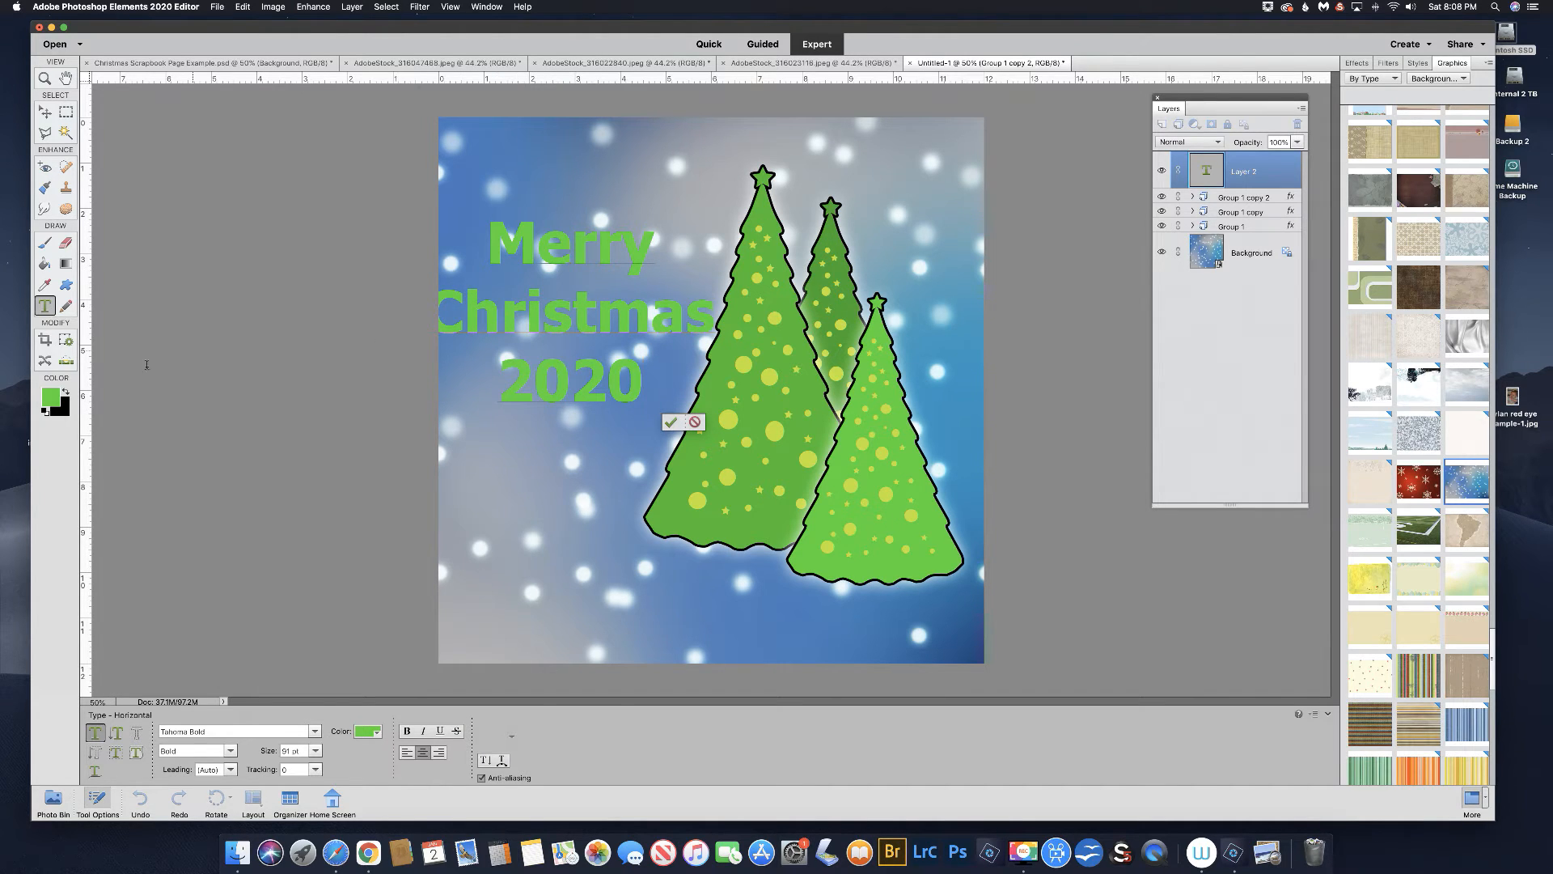
pyautogui.click(670, 421)
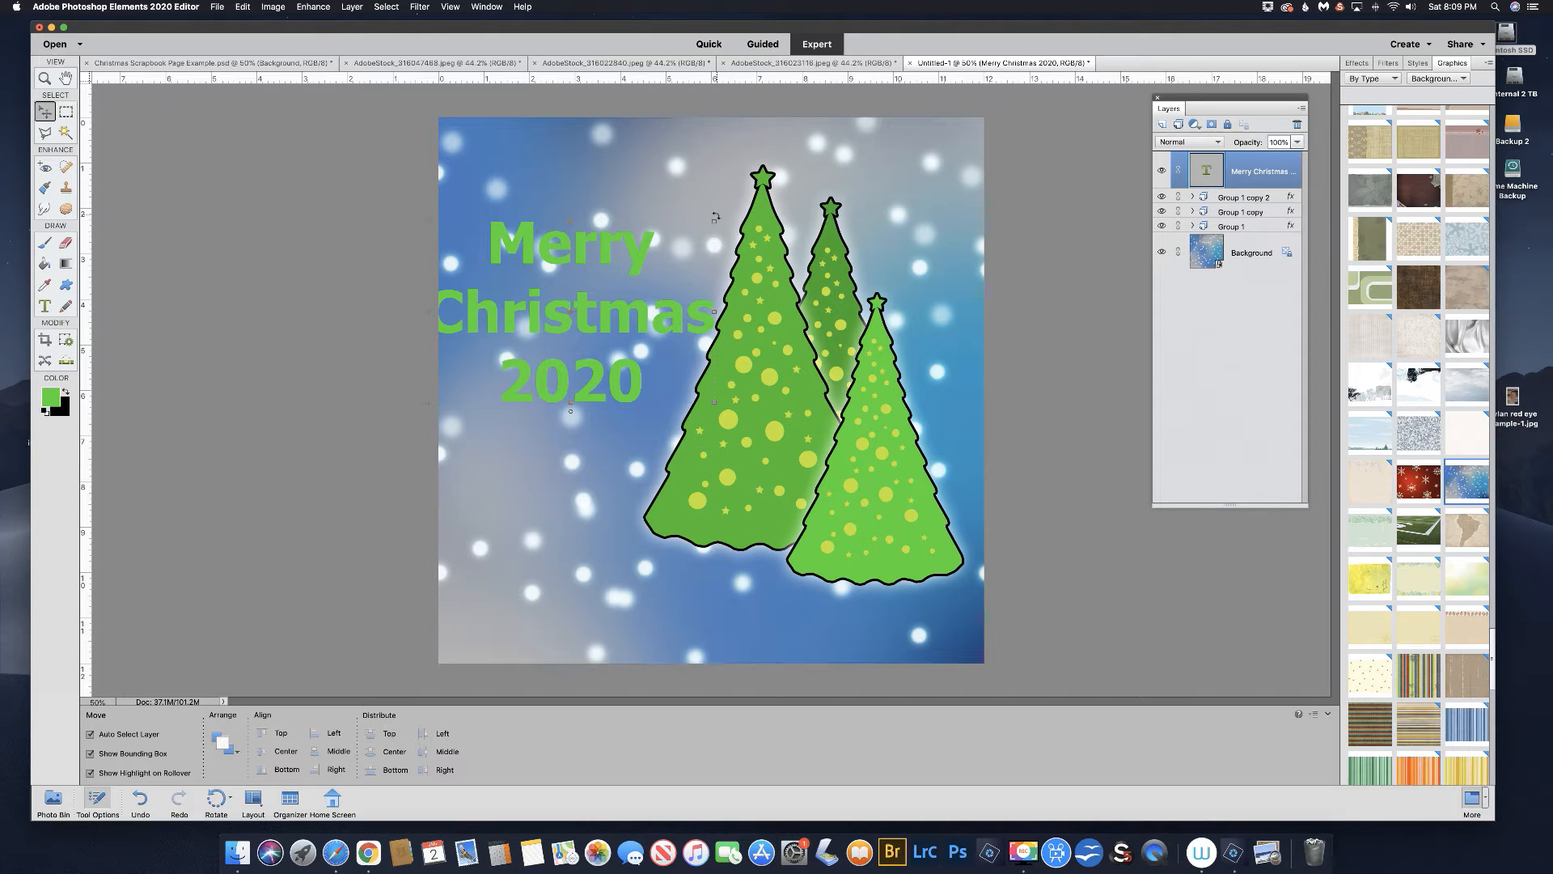
# Rotate the Merry Christmas 2020 title to -16.70 degrees and move it up into the page's upper-left corner.
pyautogui.moveTo(718, 221); pyautogui.dragTo(678, 184)
pyautogui.moveTo(587, 247); pyautogui.dragTo(601, 196)
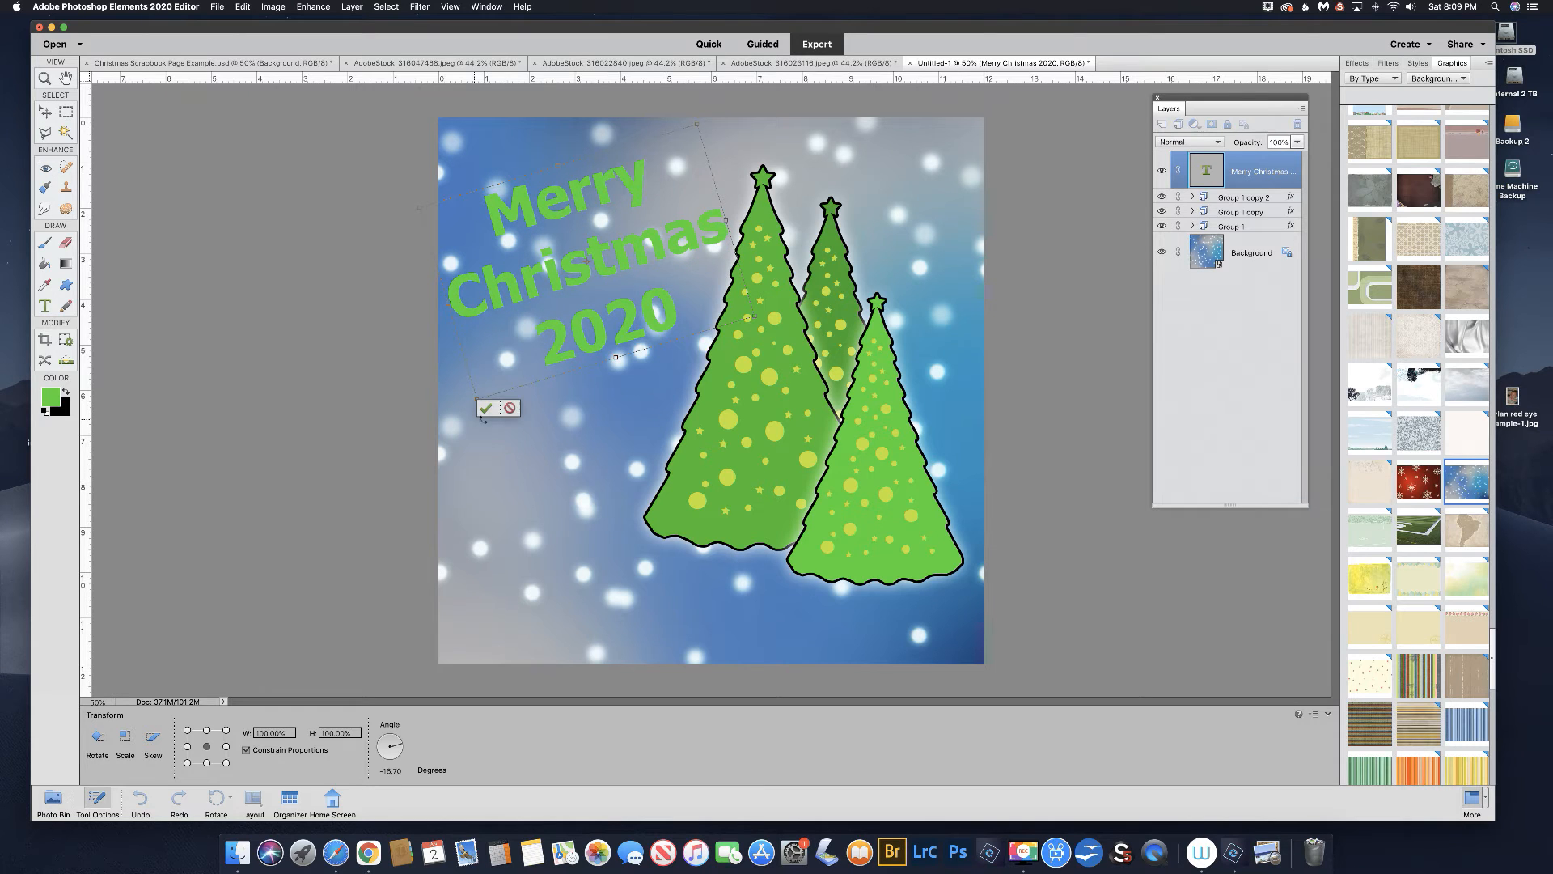
pyautogui.click(485, 410)
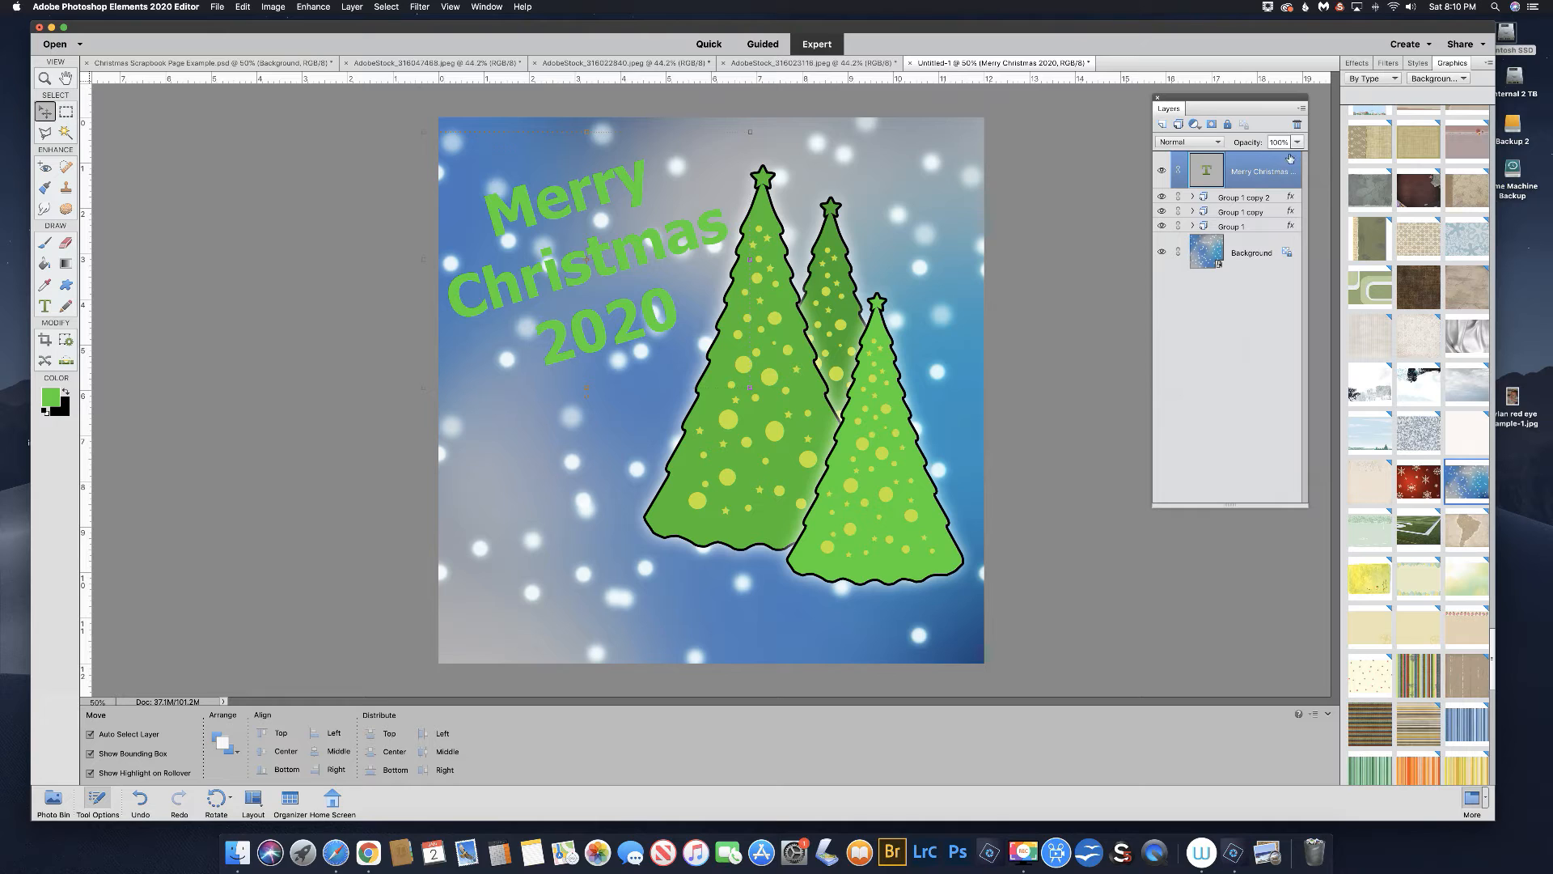
# Switch to Safari, download the red, green and white striped paper from the LearnDigitalScrapbooking.com backgrounds page, and close its preview.
pyautogui.click(336, 853)
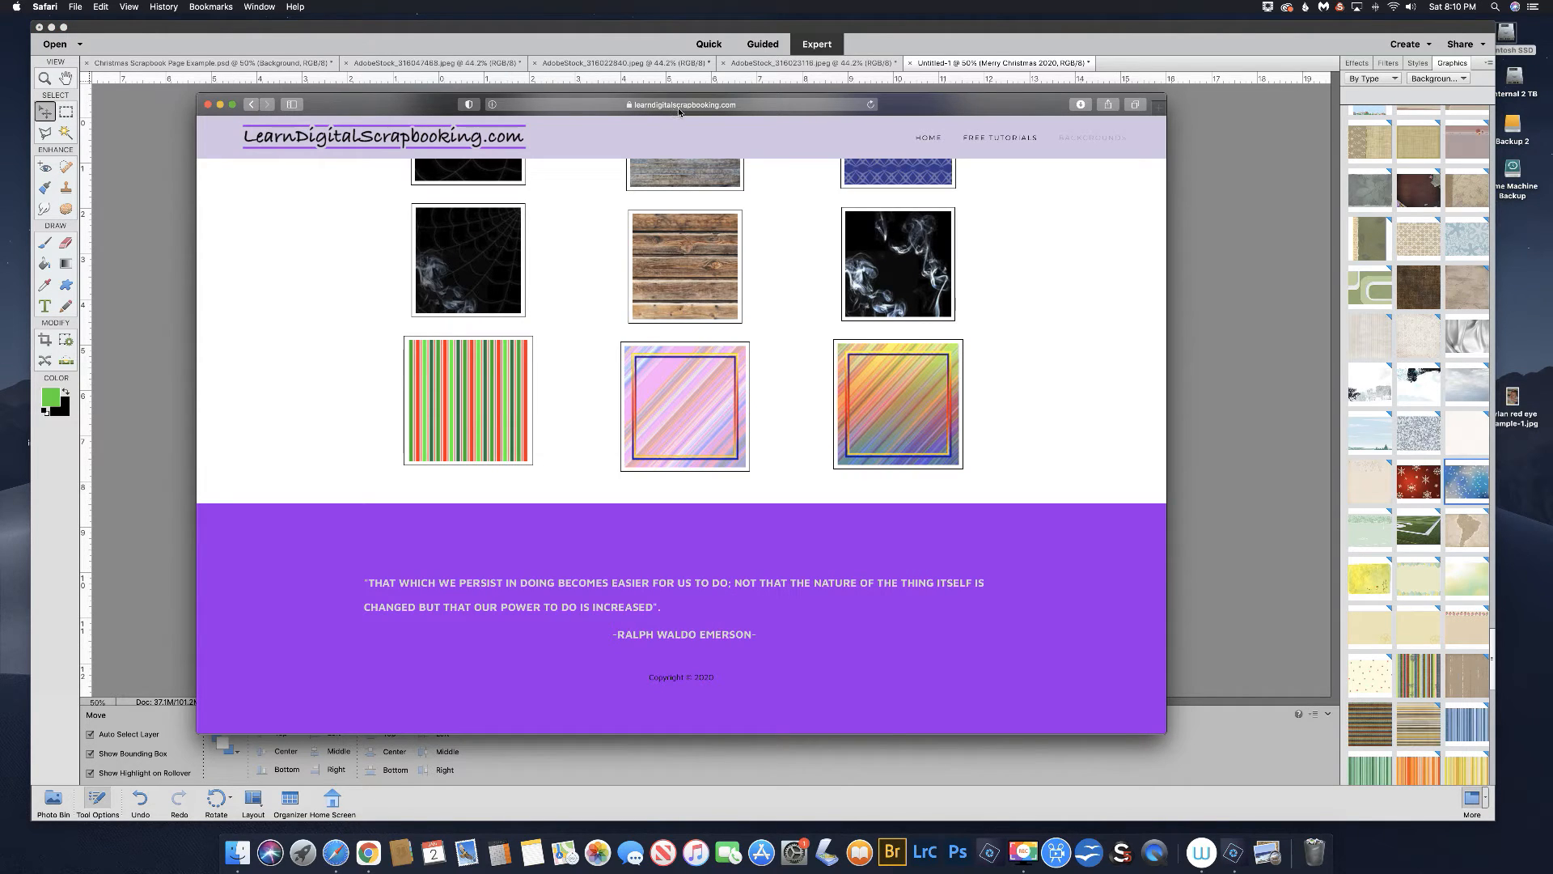
pyautogui.click(1071, 141)
pyautogui.scroll(-20, 456, 426)
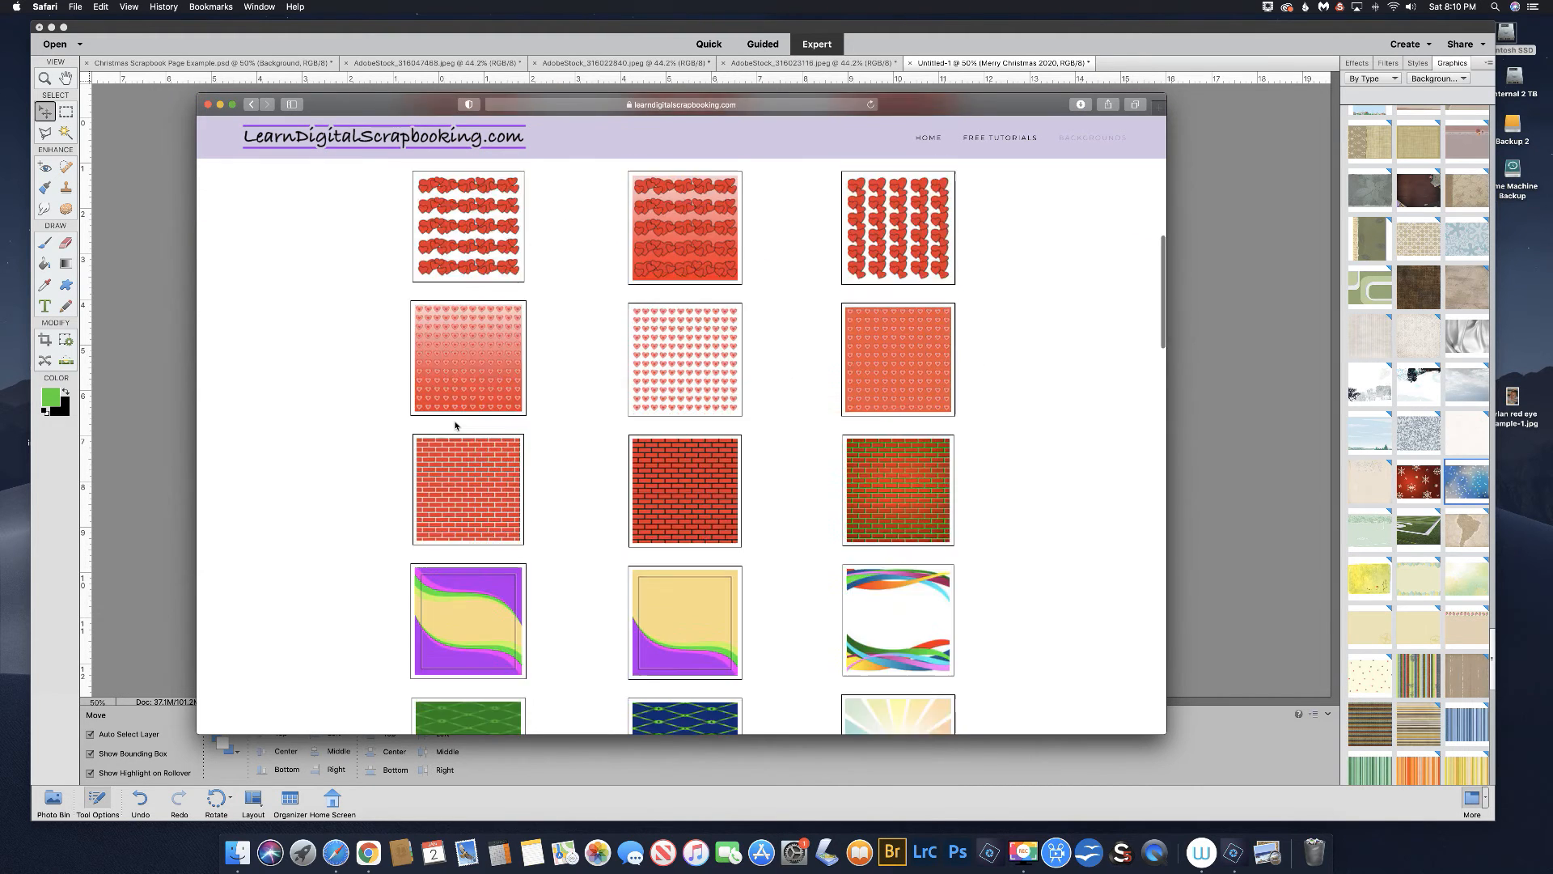
pyautogui.scroll(-10, 455, 426)
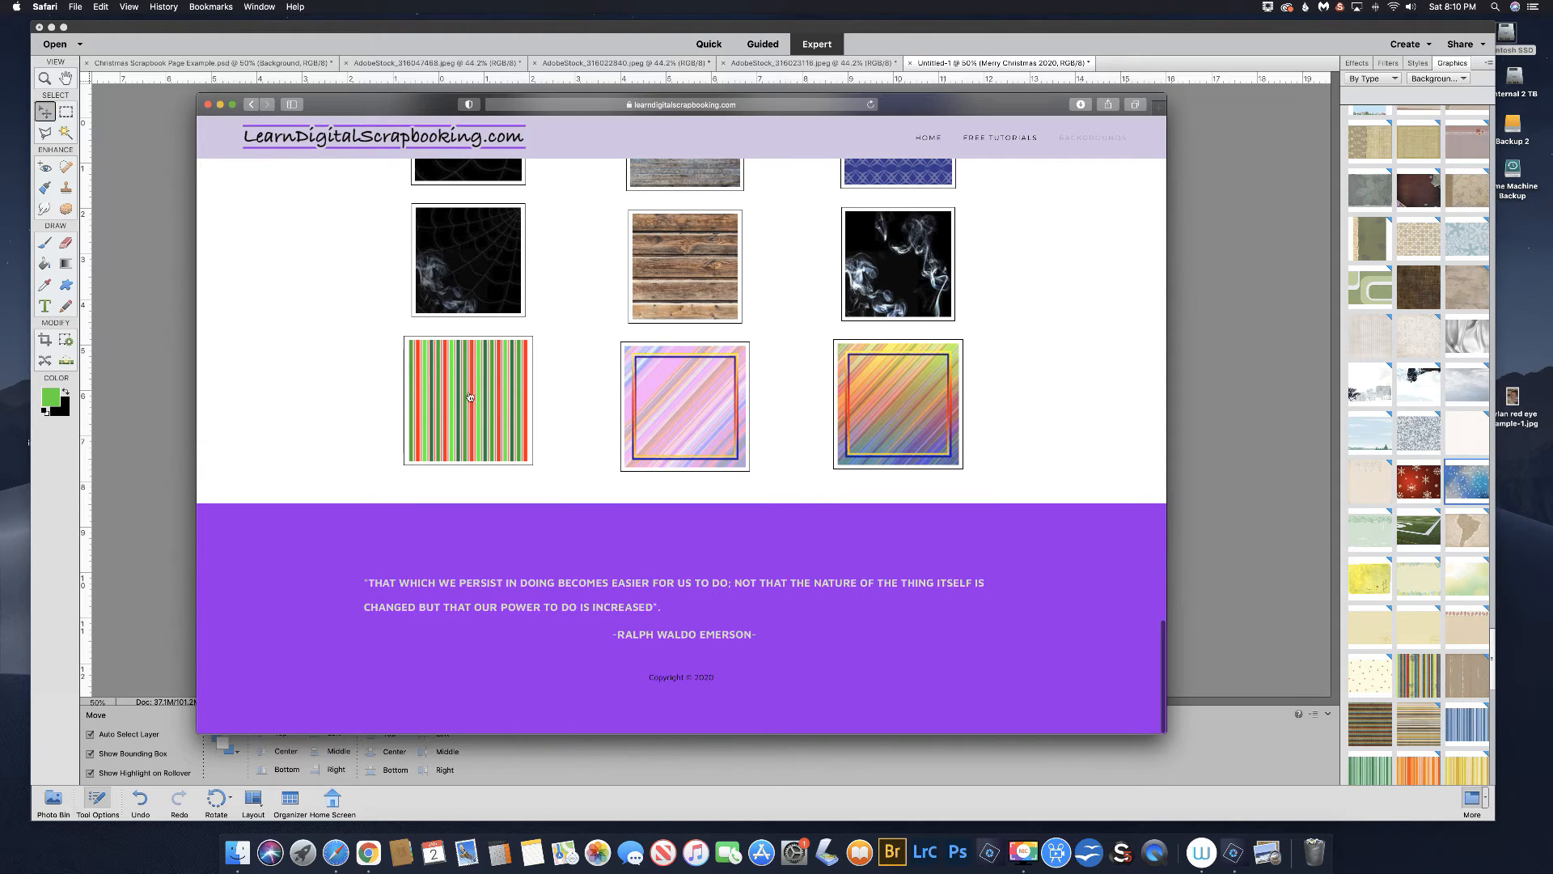
pyautogui.click(467, 397)
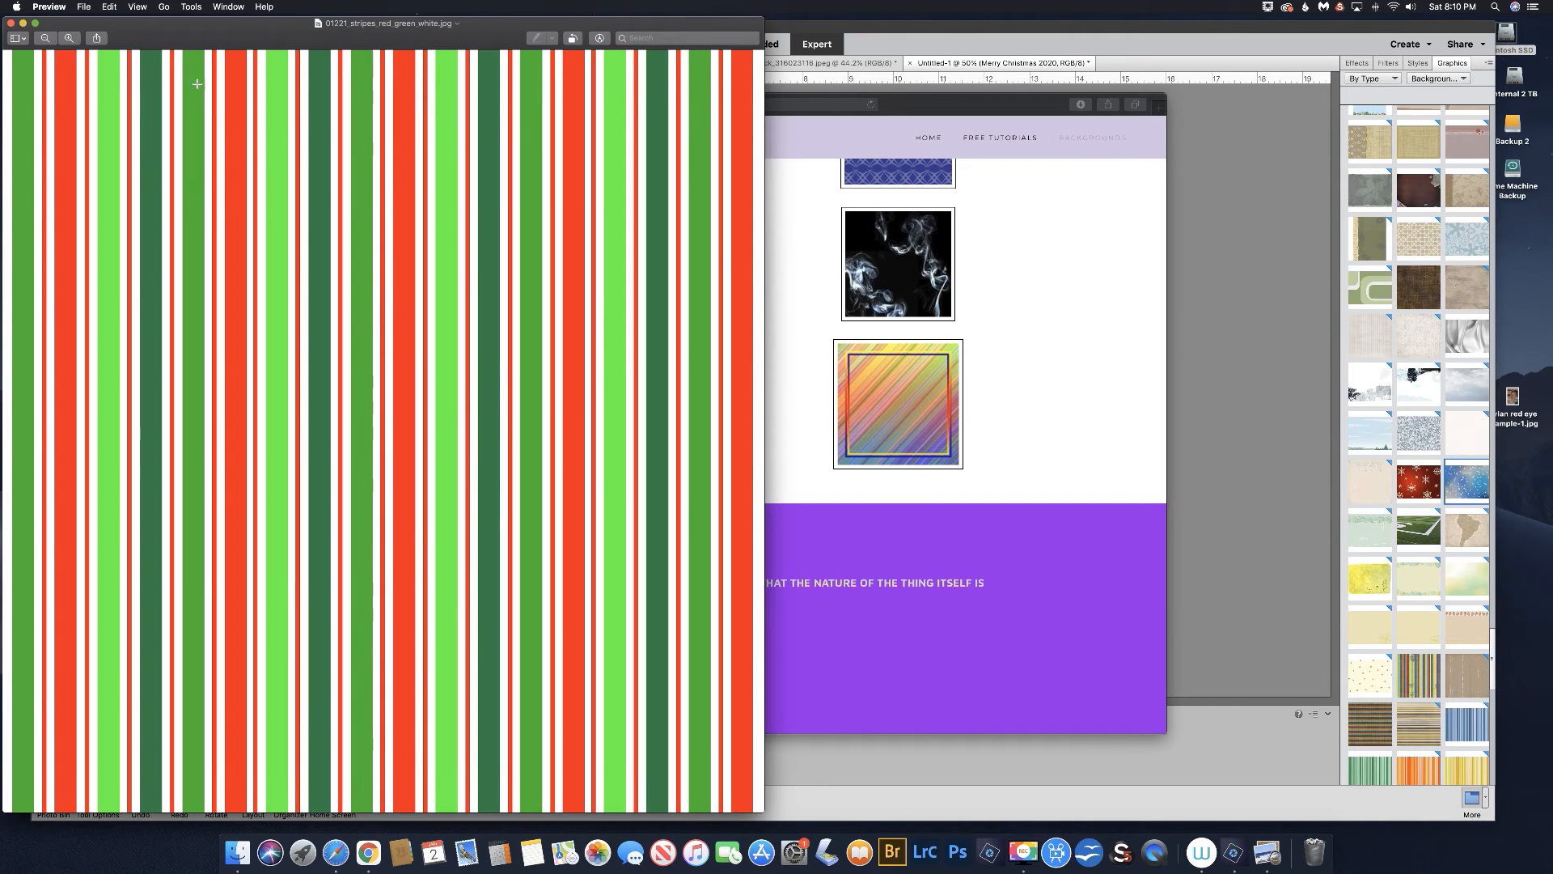
pyautogui.click(11, 23)
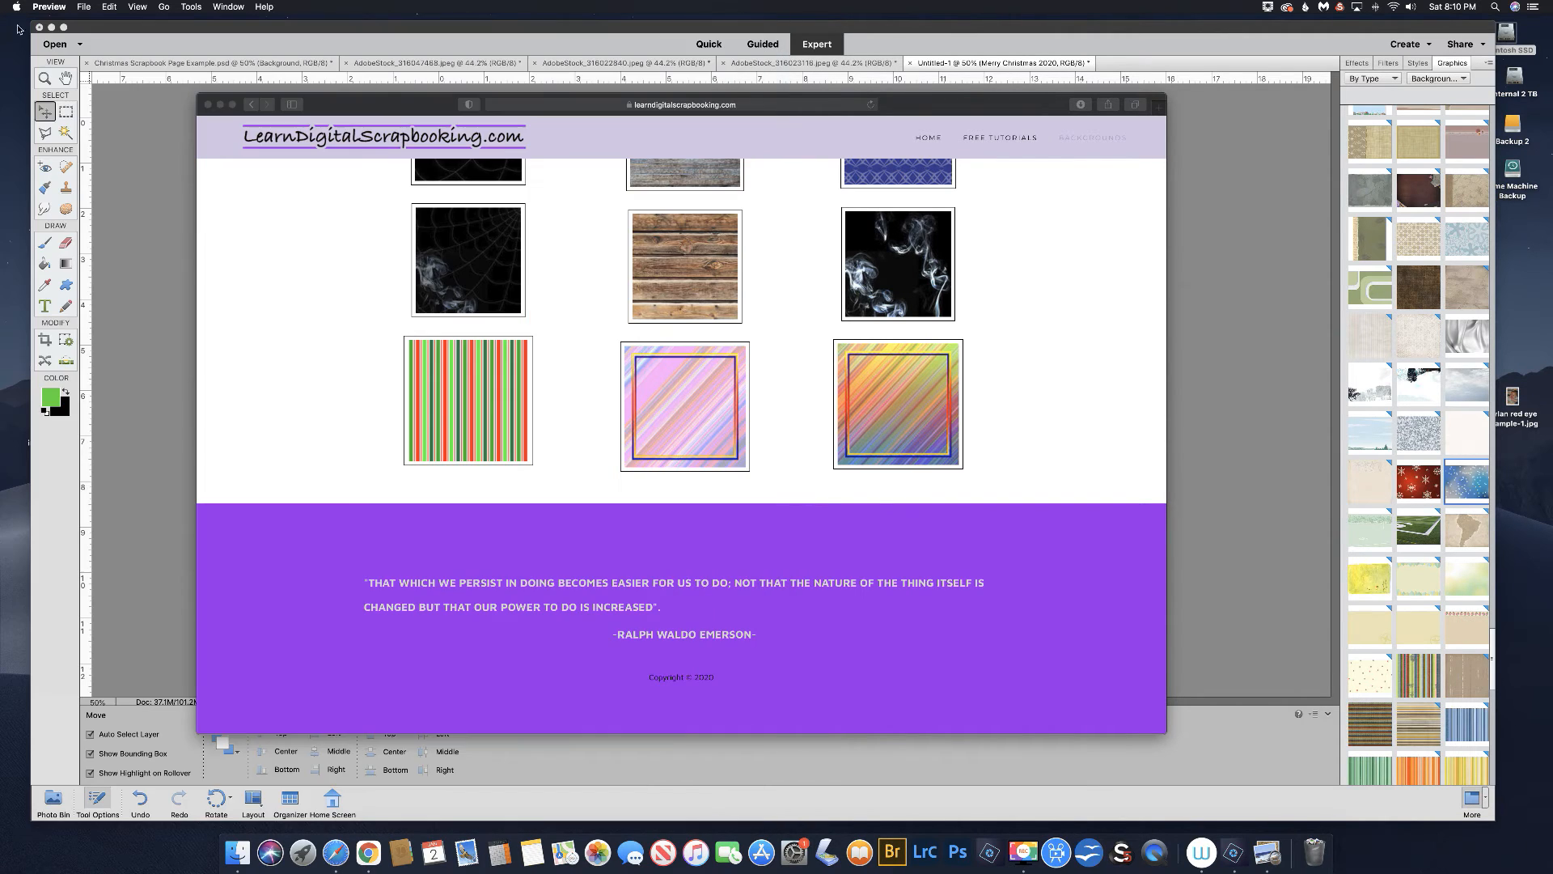
# Find 01221_stripes_red_green_white.jpg in the Downloads folder of the Macintosh SSD and open it in Photoshop Elements.
pyautogui.click(1508, 36)
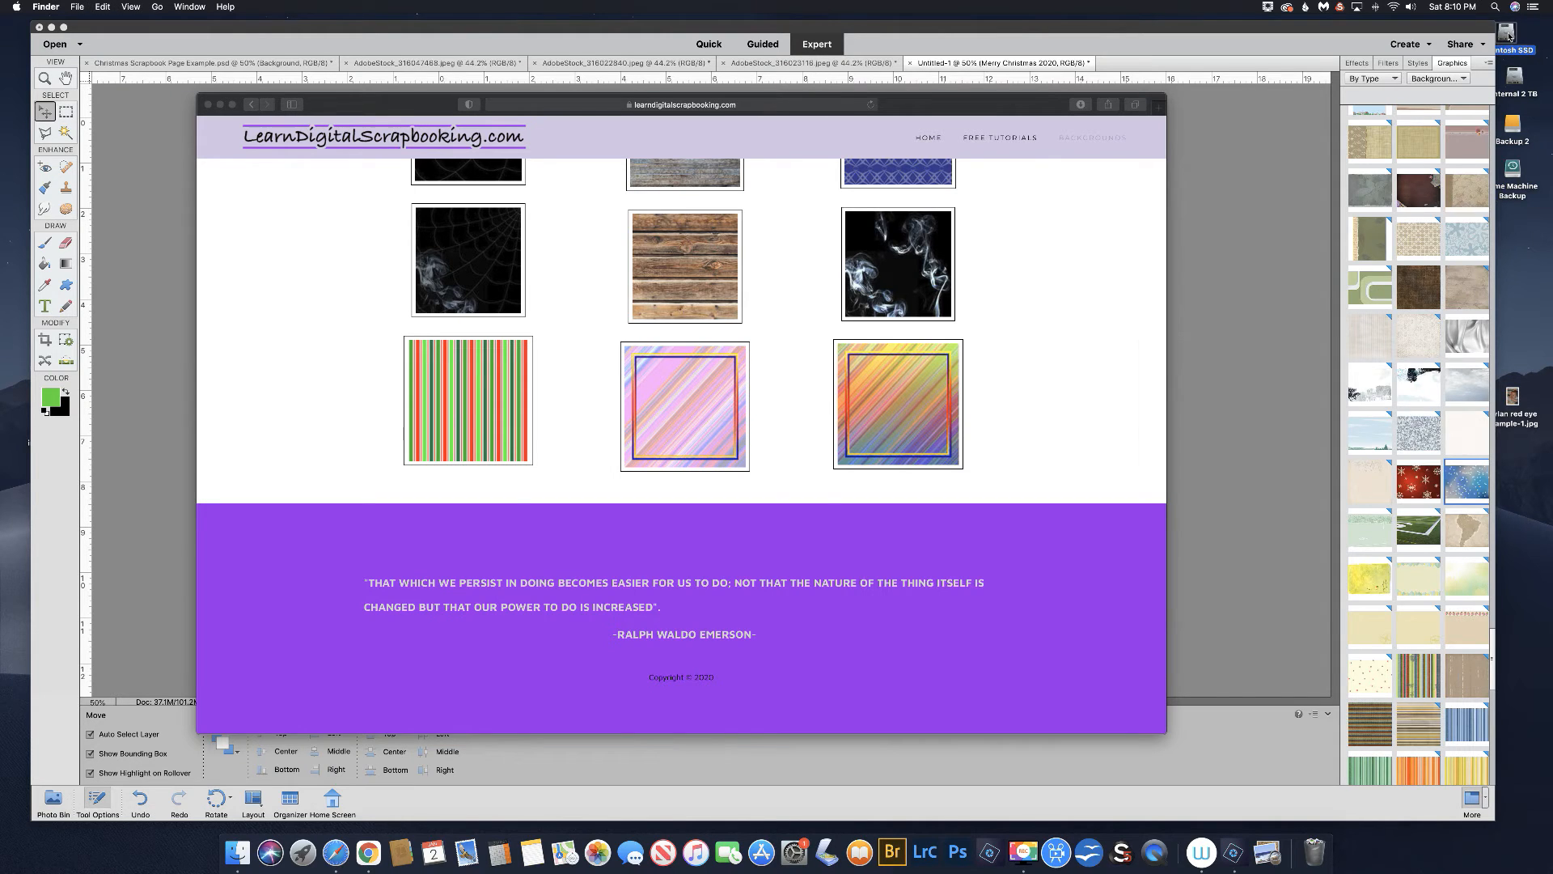
pyautogui.doubleClick(1508, 36)
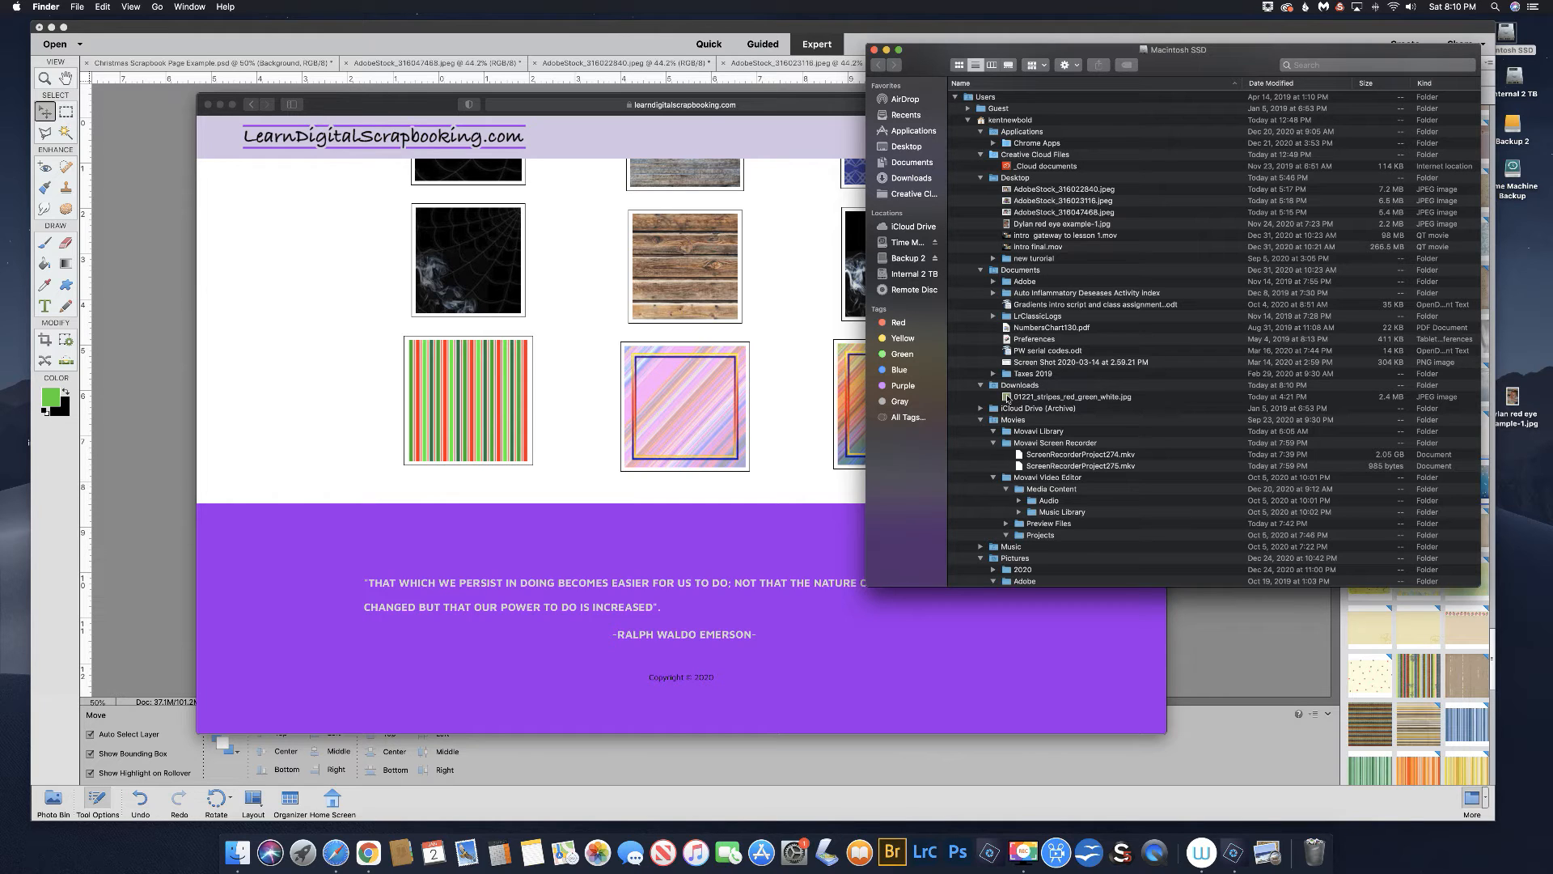
pyautogui.moveTo(1003, 402); pyautogui.dragTo(1234, 856)
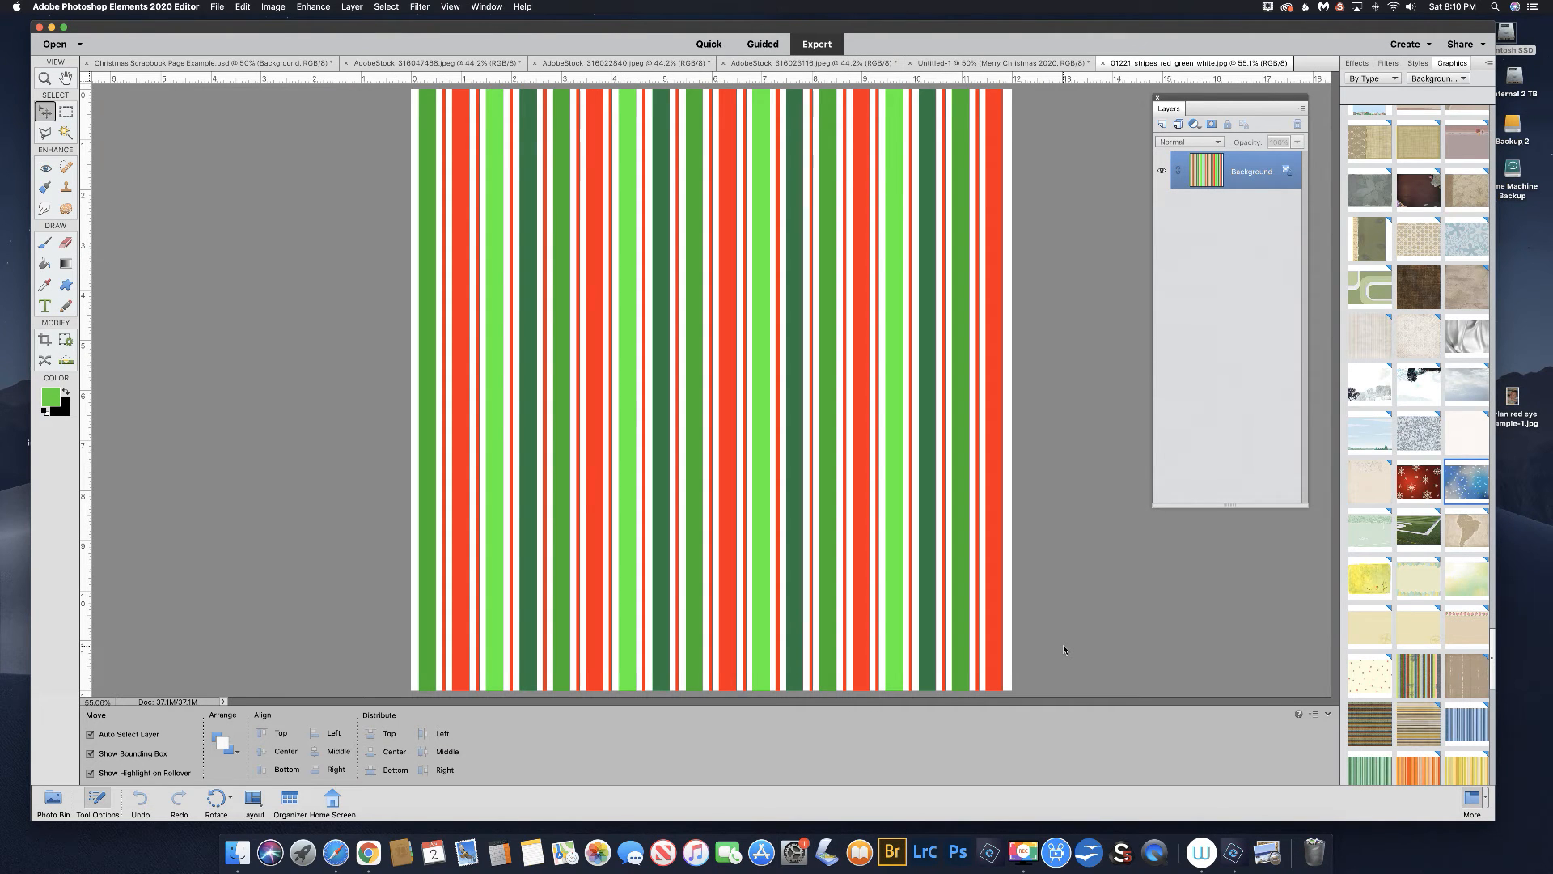
# Return to the Untitled-1 scrapbook page and place the open striped image onto it.
pyautogui.click(52, 799)
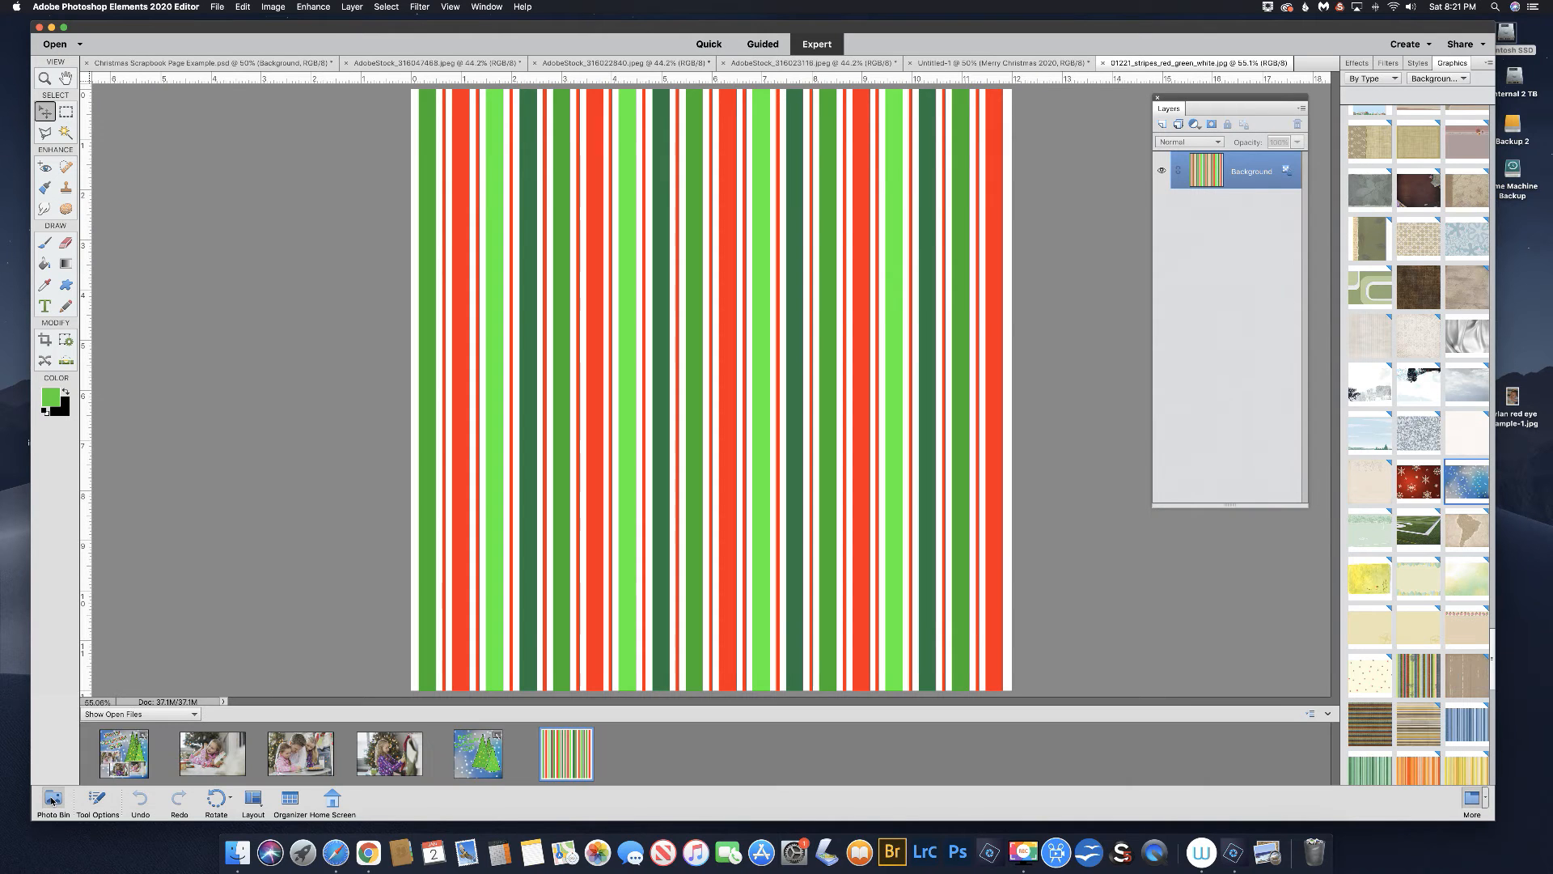
pyautogui.click(484, 749)
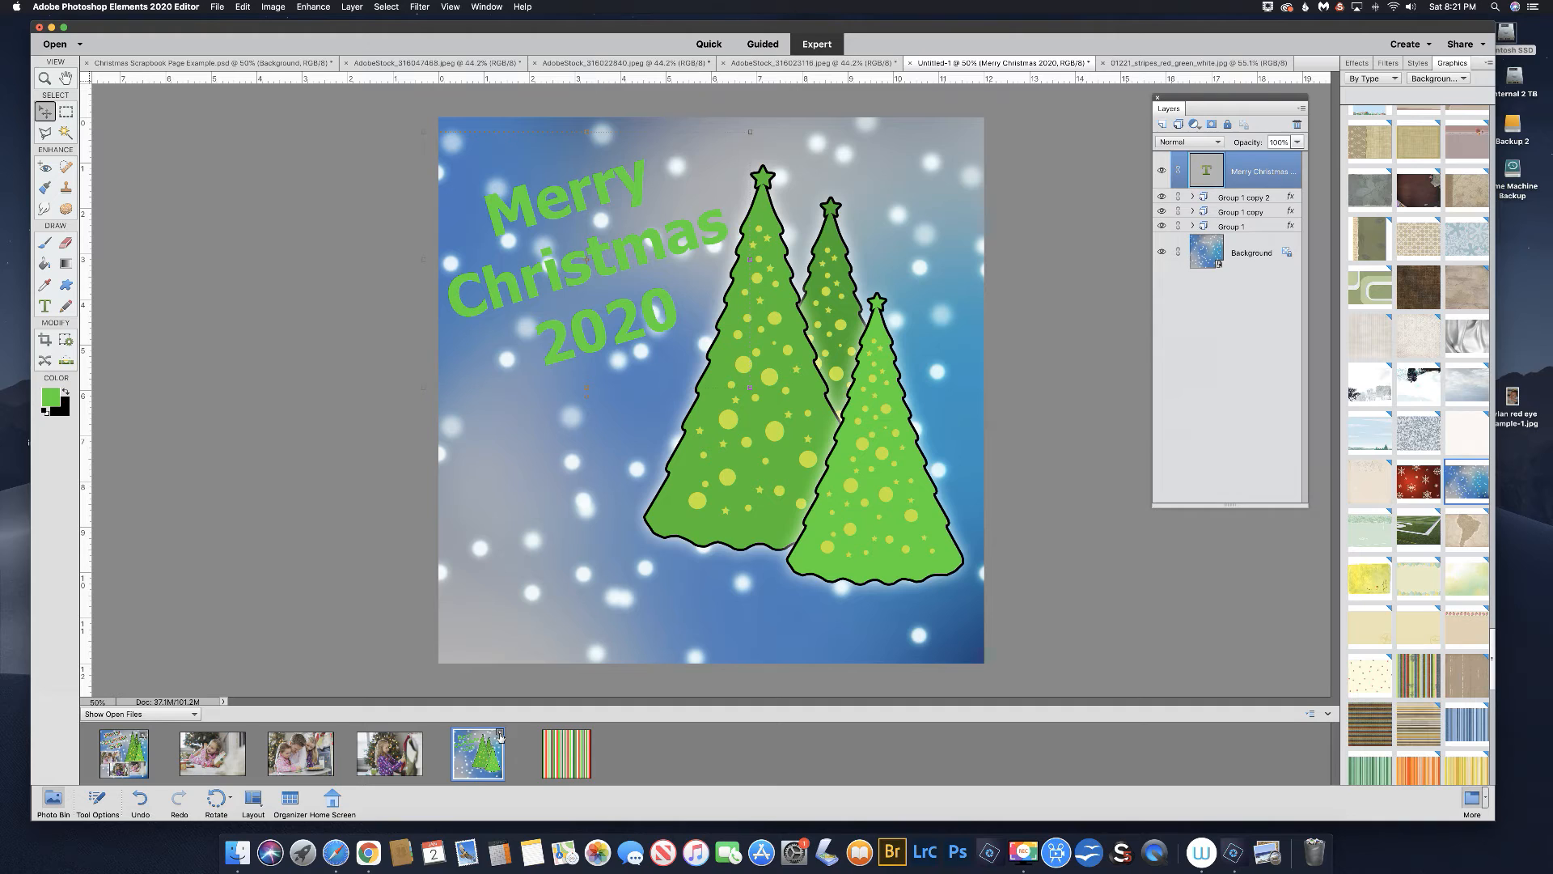
pyautogui.moveTo(564, 748); pyautogui.dragTo(618, 466)
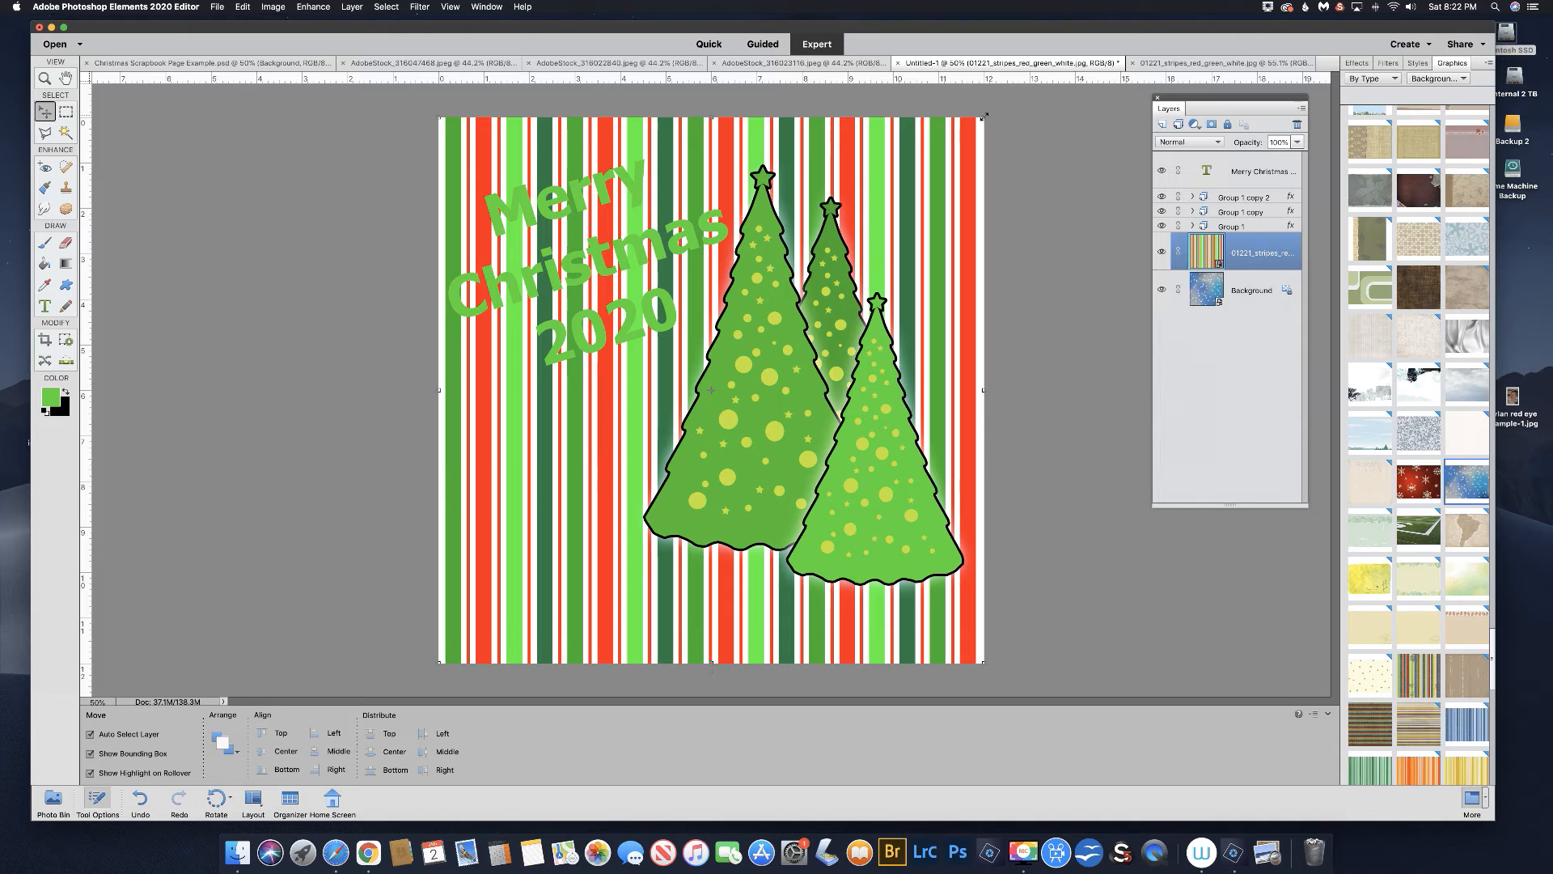
# Rotate the striped paper to 49.26 degrees and narrow it so that it still covers the Merry Christmas 2020 title.
pyautogui.moveTo(984, 117); pyautogui.dragTo(968, 136)
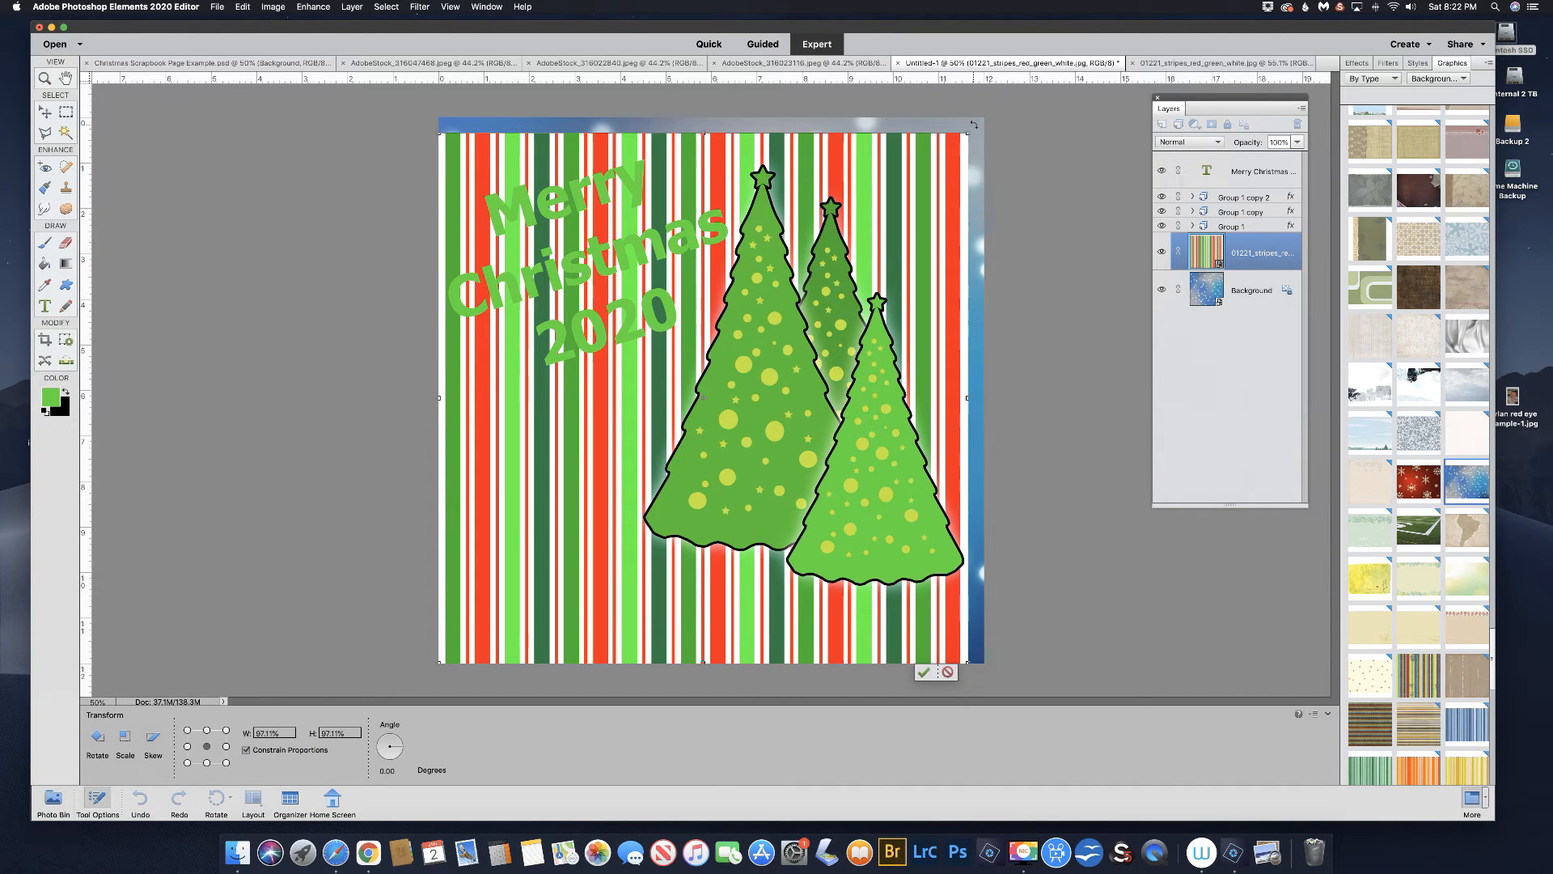
pyautogui.moveTo(977, 130); pyautogui.dragTo(975, 428)
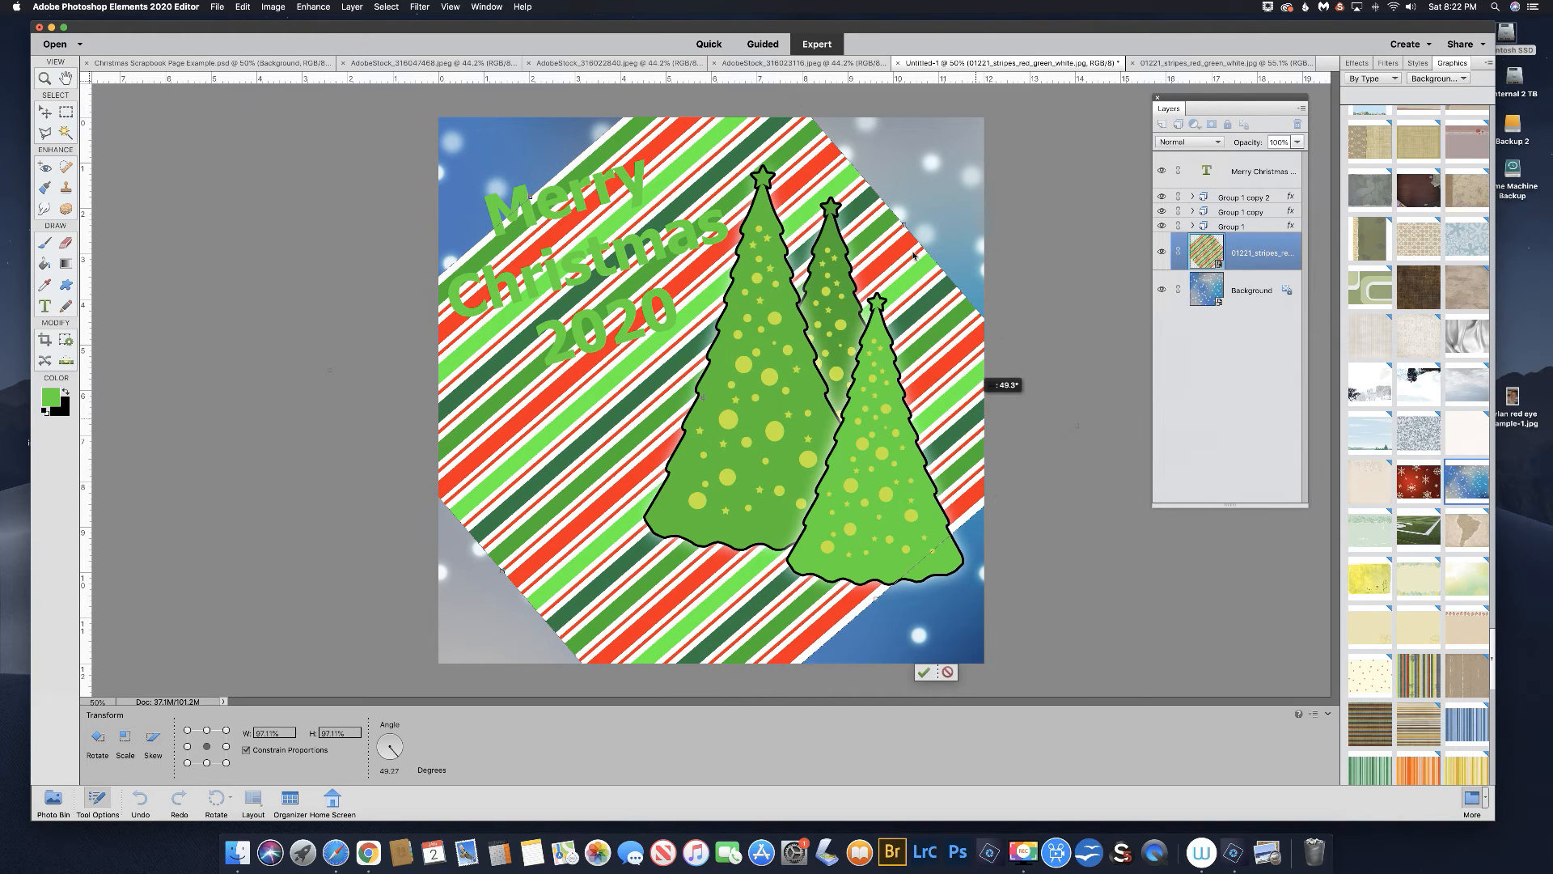
pyautogui.moveTo(914, 255); pyautogui.dragTo(913, 255)
pyautogui.moveTo(703, 154)
pyautogui.mouseDown()
pyautogui.moveTo(675, 120)
pyautogui.moveTo(691, 135)
pyautogui.mouseUp()
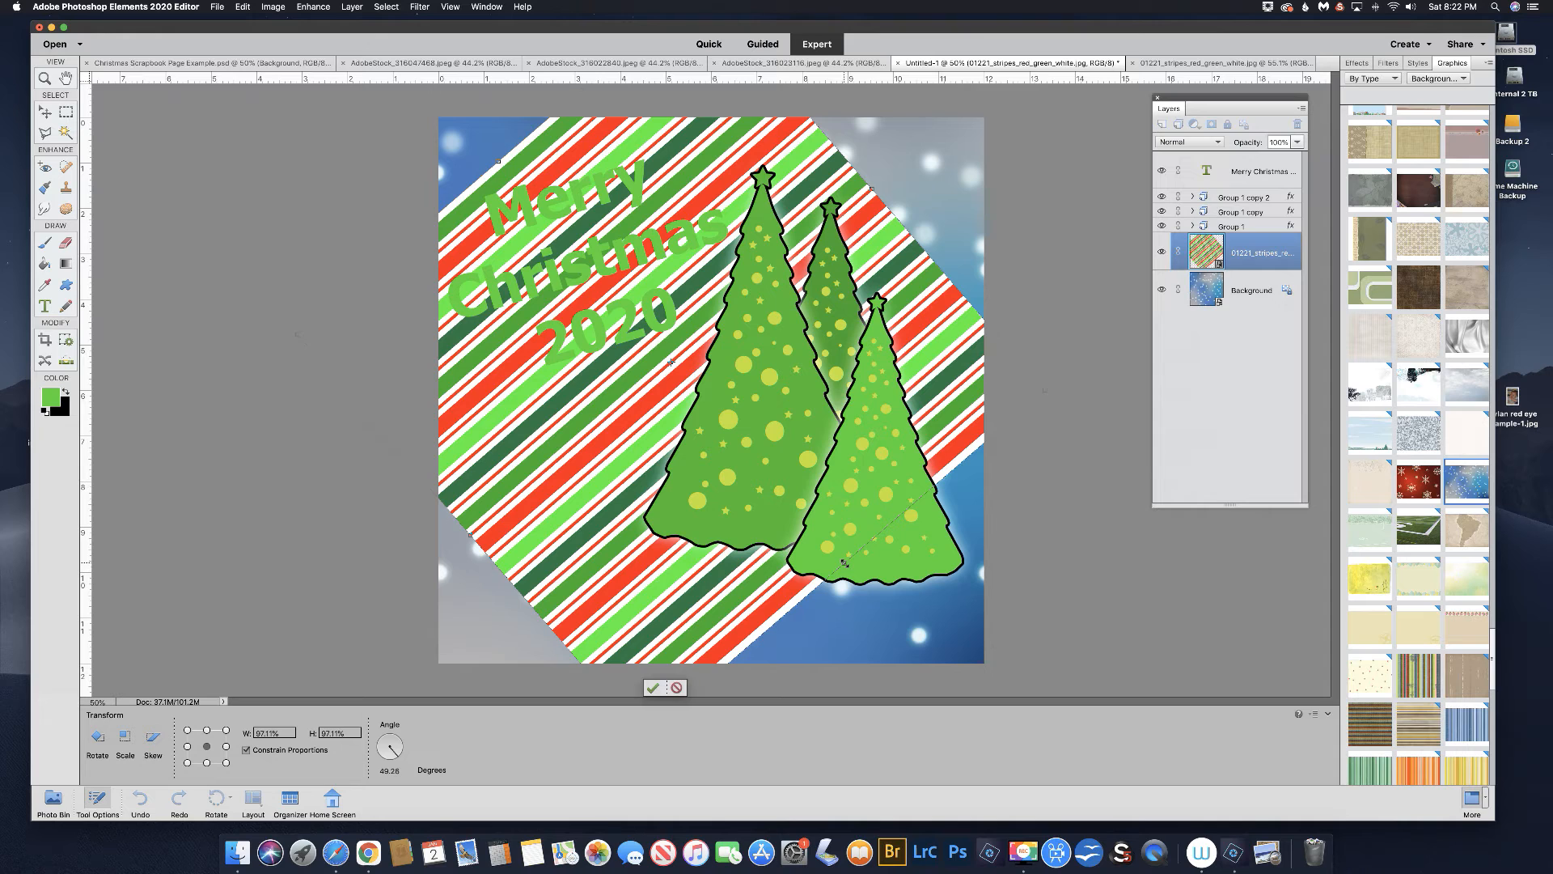
pyautogui.moveTo(837, 551); pyautogui.dragTo(742, 363)
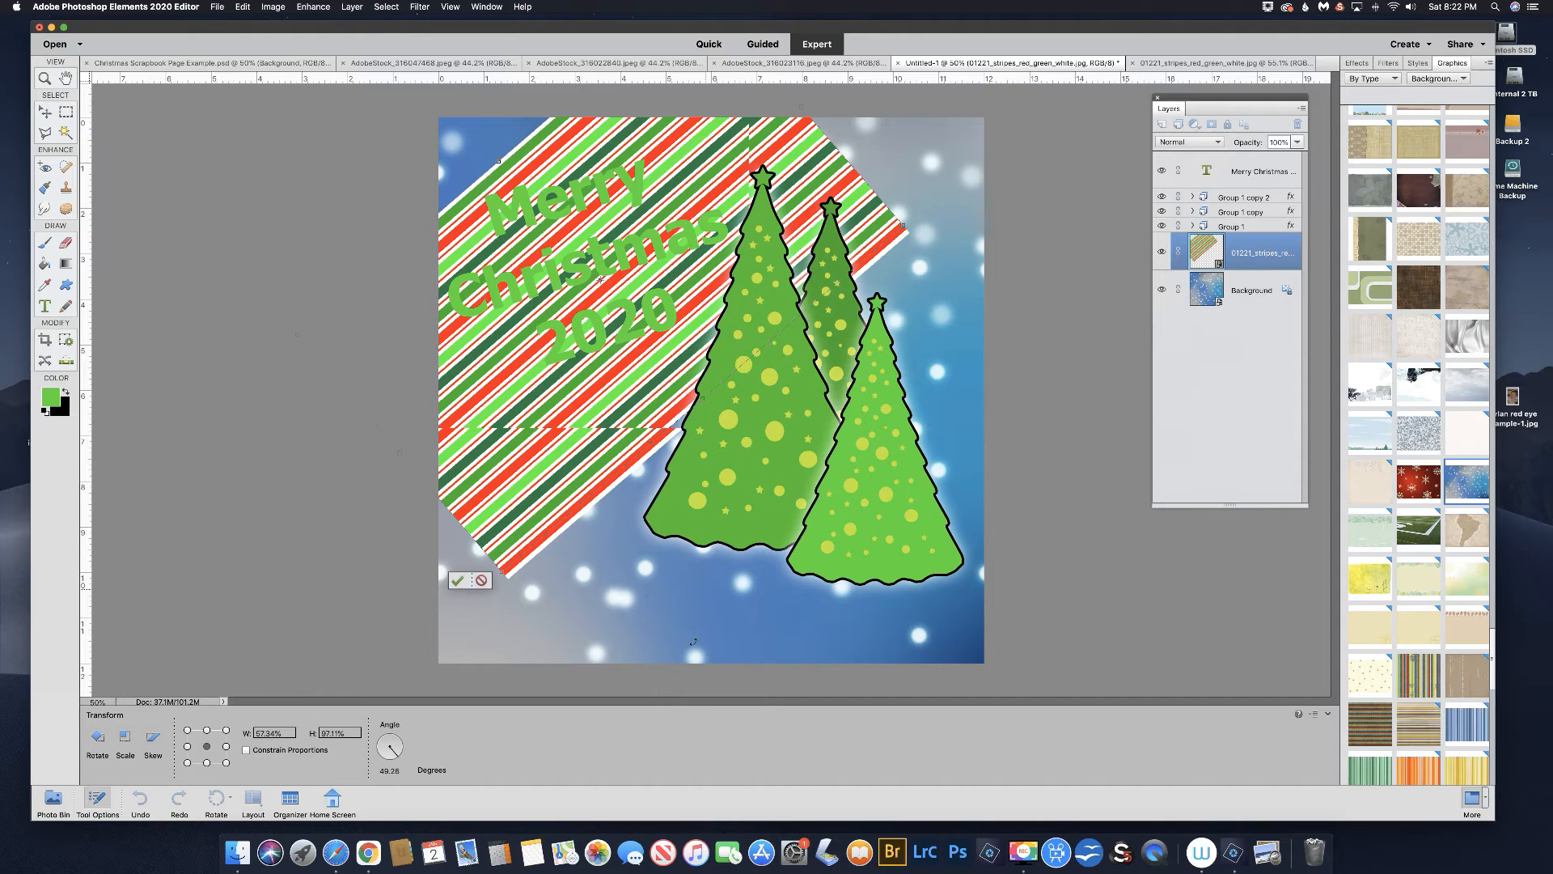
pyautogui.click(456, 581)
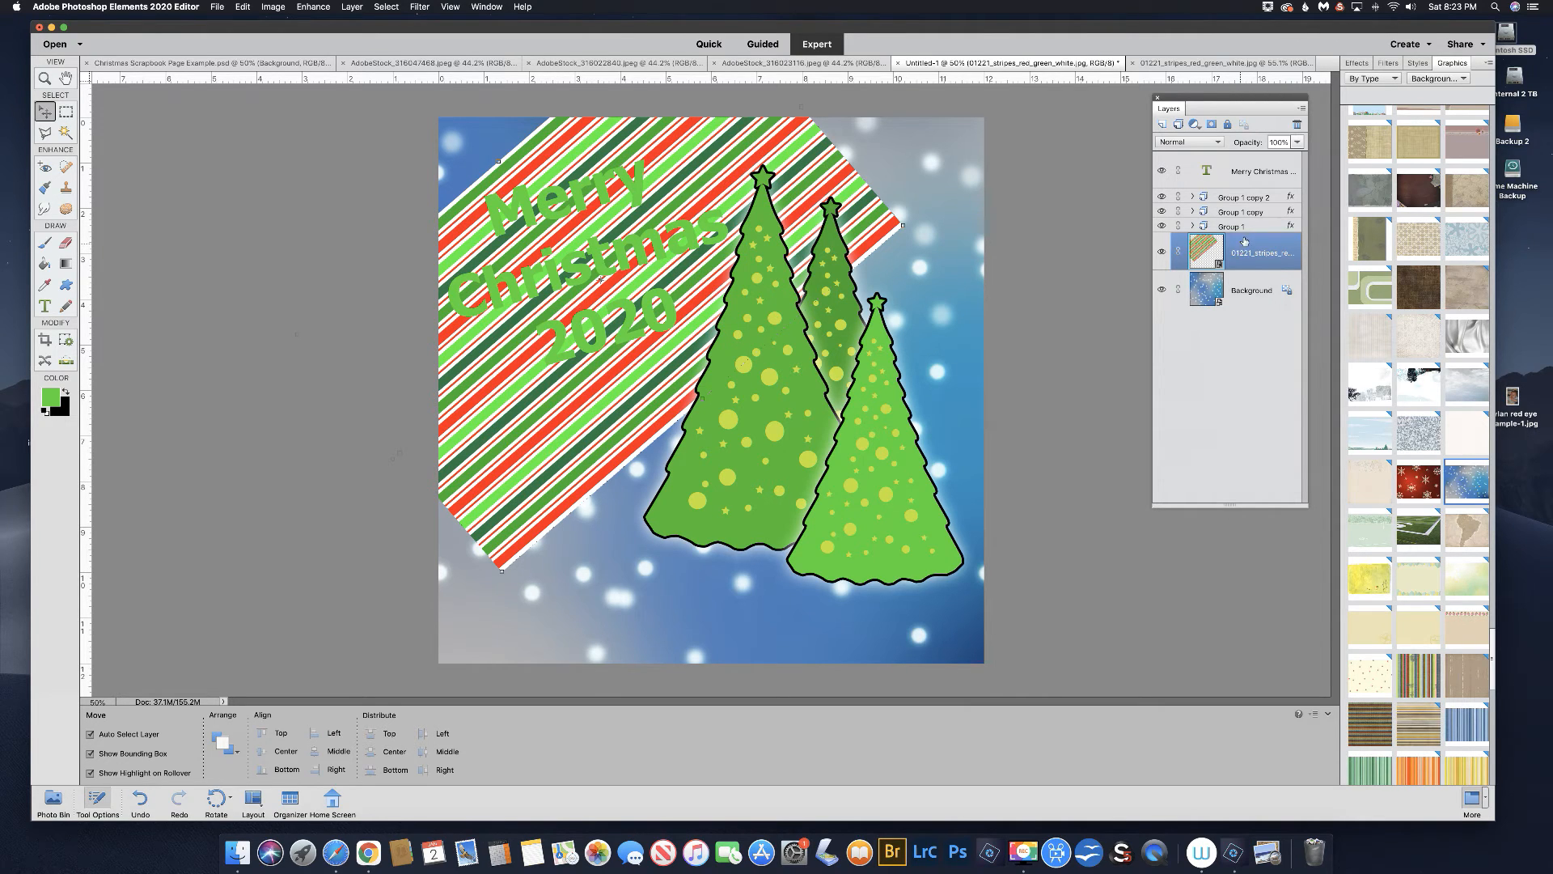
# Clip the striped paper layer to the Merry Christmas 2020 title and copy the layer style of Group 1 copy 2 onto the title.
pyautogui.moveTo(1241, 250); pyautogui.dragTo(1223, 159)
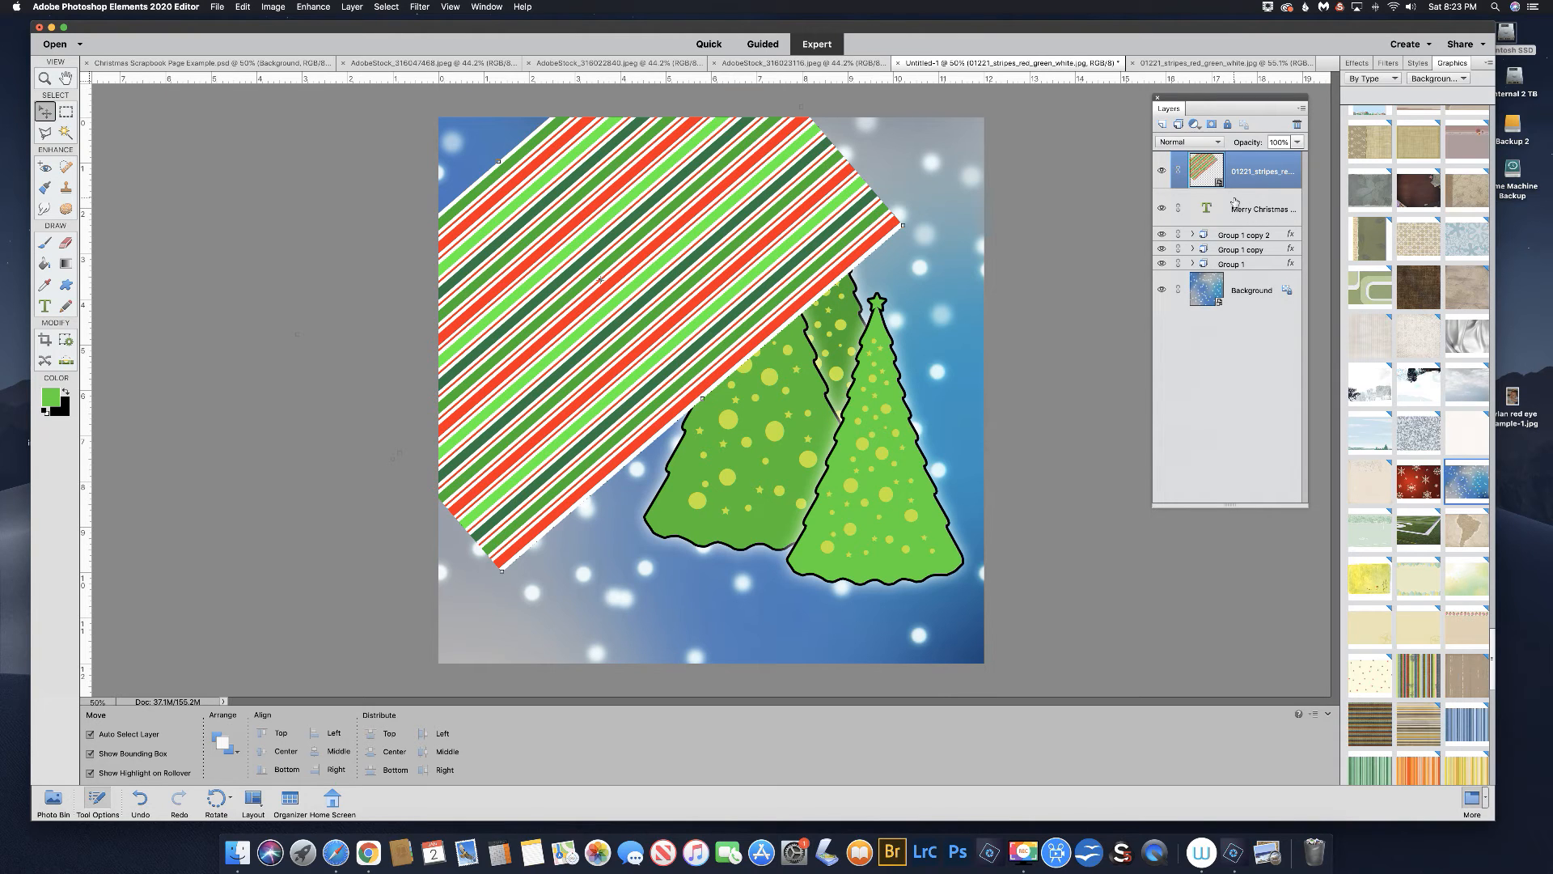
pyautogui.moveTo(1236, 202); pyautogui.dragTo(1240, 187)
pyautogui.keyDown('alt'); pyautogui.click(1241, 188); pyautogui.keyUp('alt')
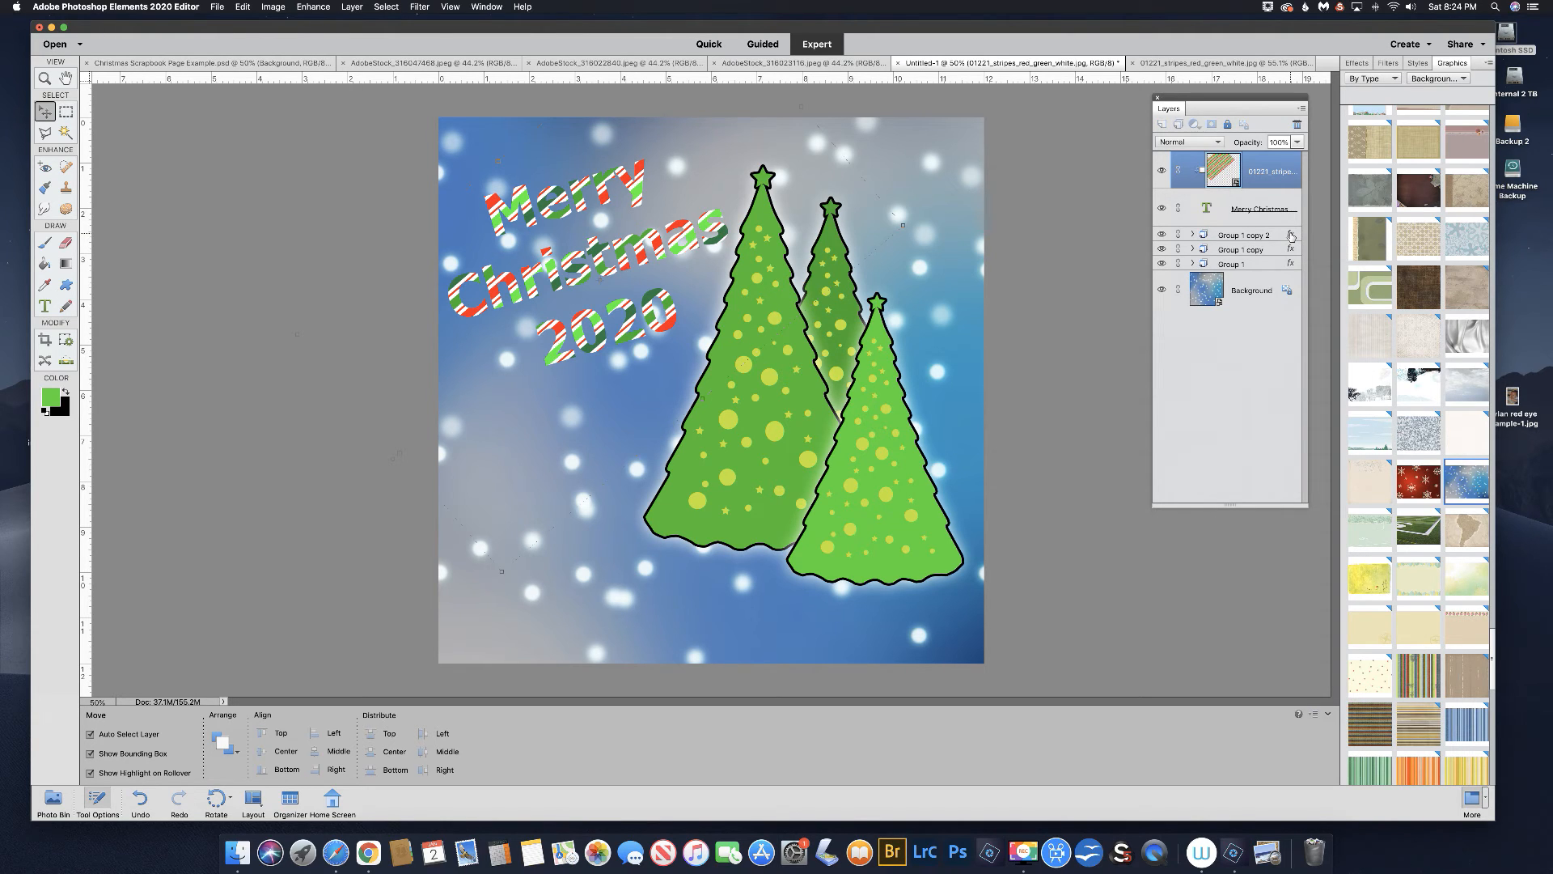
pyautogui.moveTo(1291, 235); pyautogui.dragTo(1298, 207)
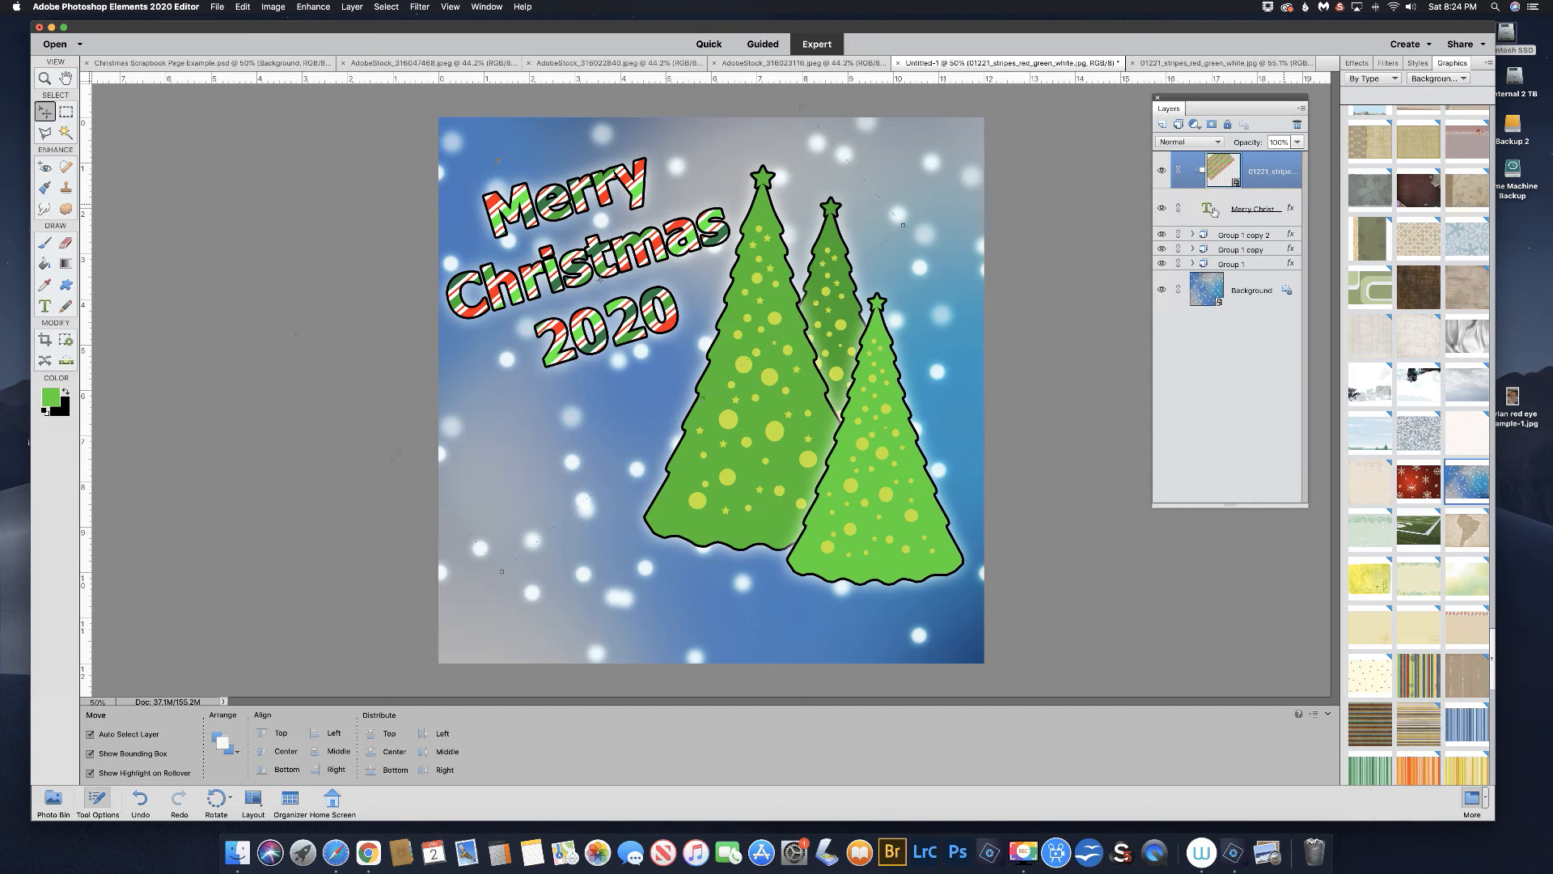
# Place the AdobeStock_316022840 family photo on the page, scale it to 37.62%, and position it below the title.
pyautogui.click(52, 803)
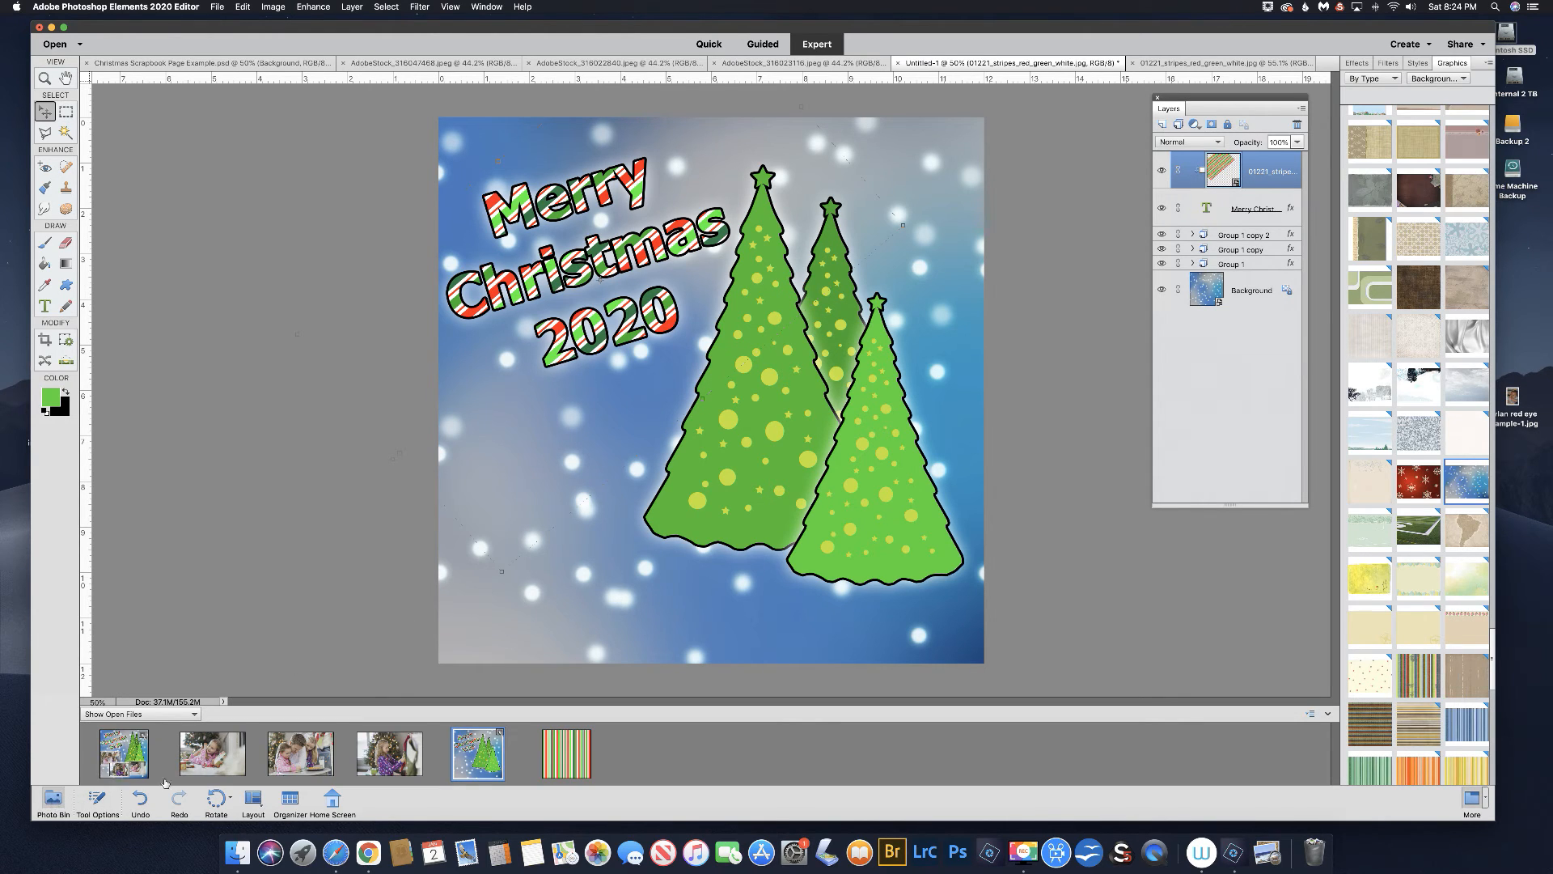
pyautogui.moveTo(304, 754); pyautogui.dragTo(657, 411)
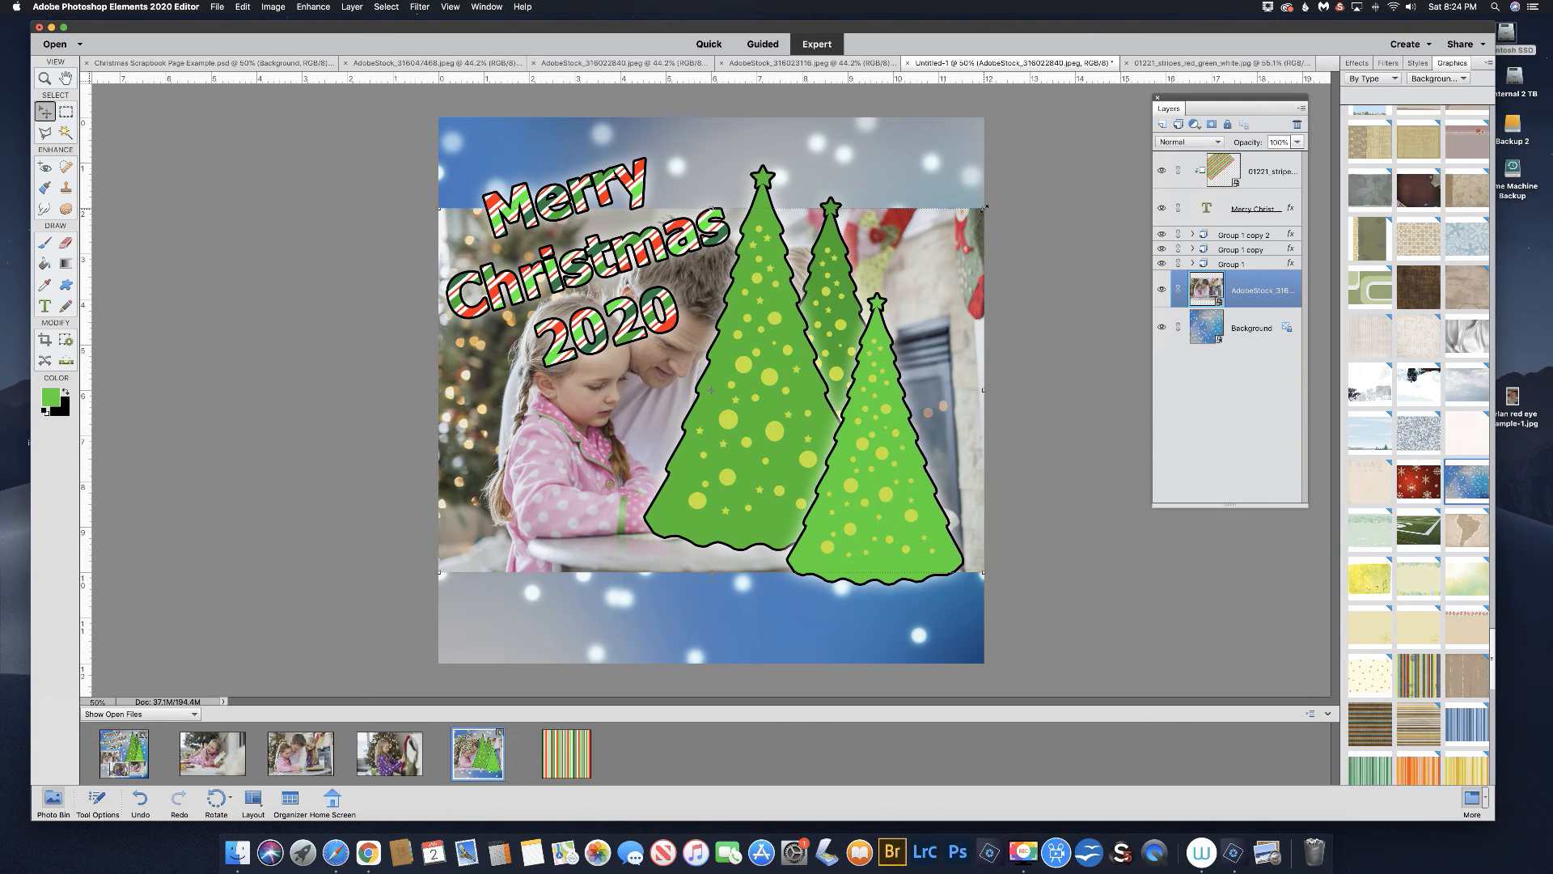
pyautogui.moveTo(983, 208); pyautogui.dragTo(664, 465)
pyautogui.moveTo(558, 483); pyautogui.dragTo(589, 434)
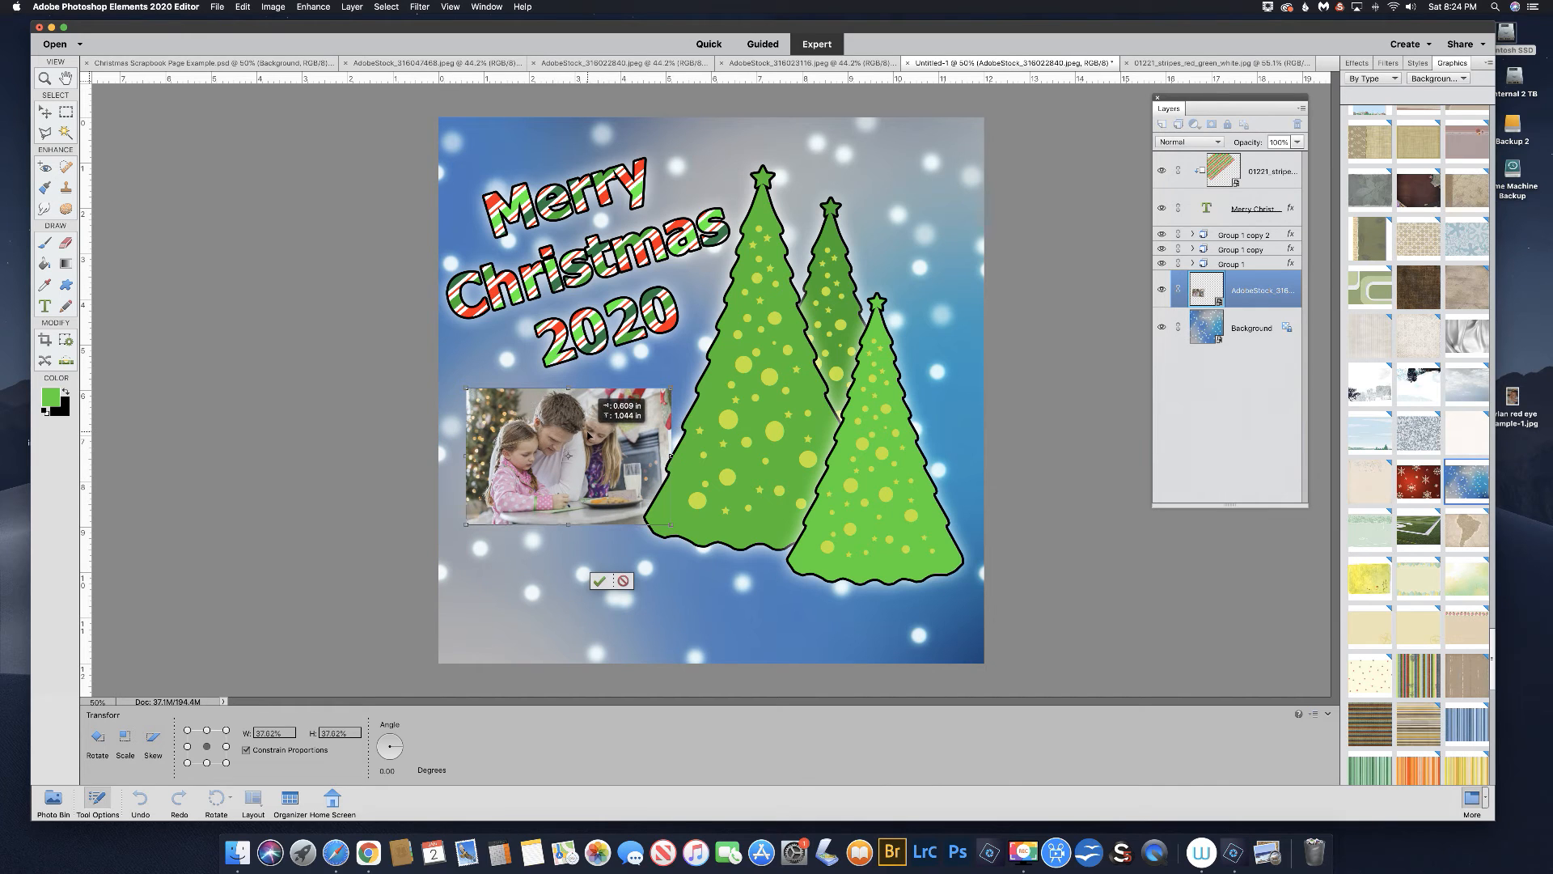
pyautogui.click(626, 534)
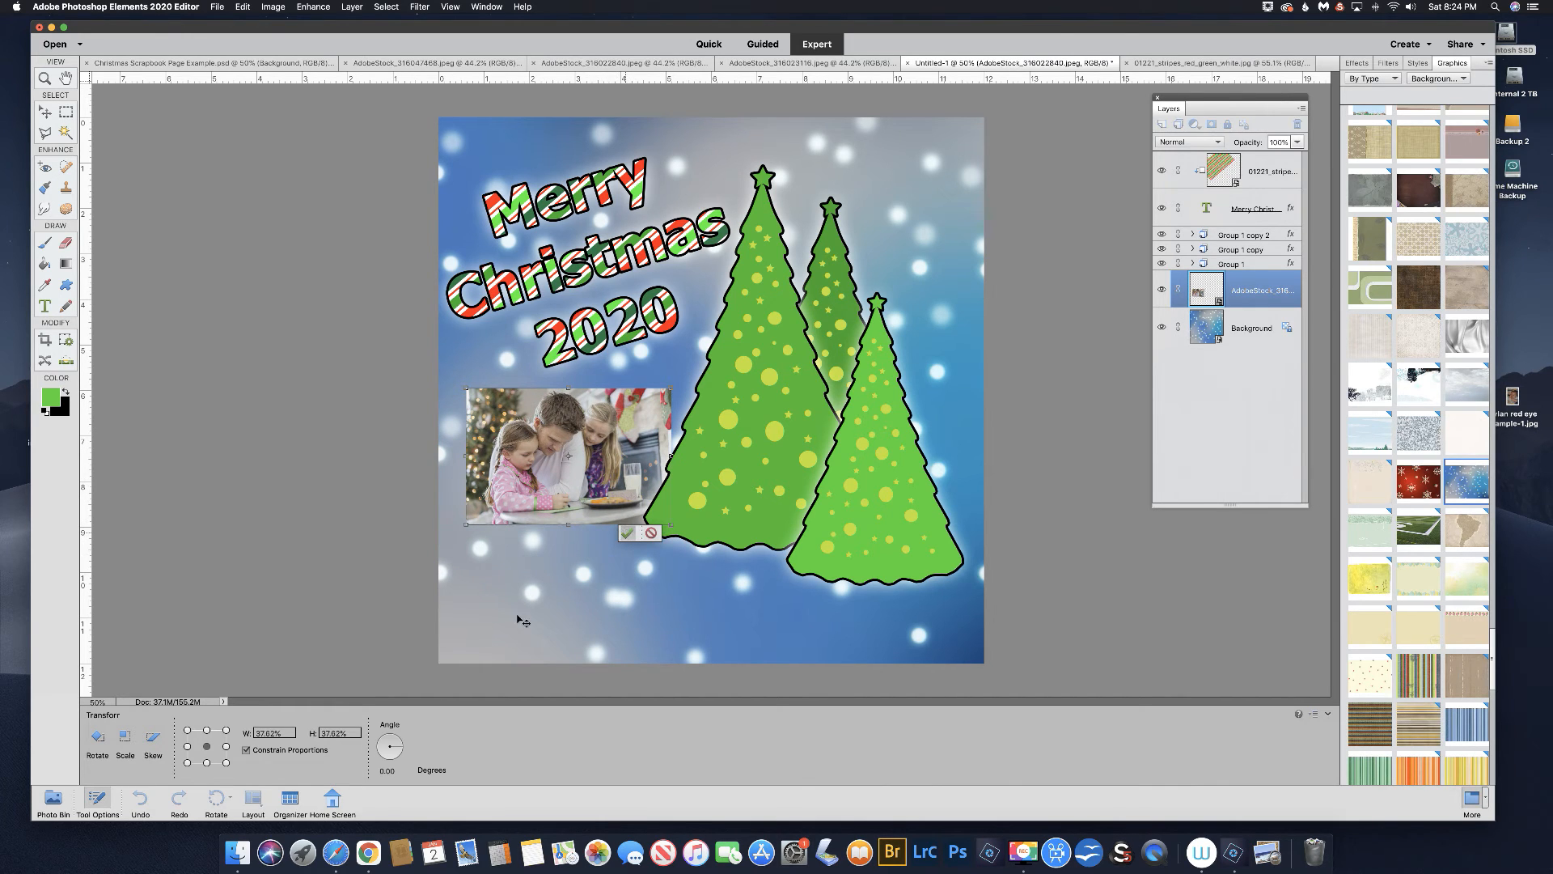
# Place the AdobeStock_316047468 photo of the girl with a gift, scaled to 38.25%, below and slightly overlapping the family photo.
pyautogui.click(68, 798)
pyautogui.moveTo(207, 752); pyautogui.dragTo(599, 482)
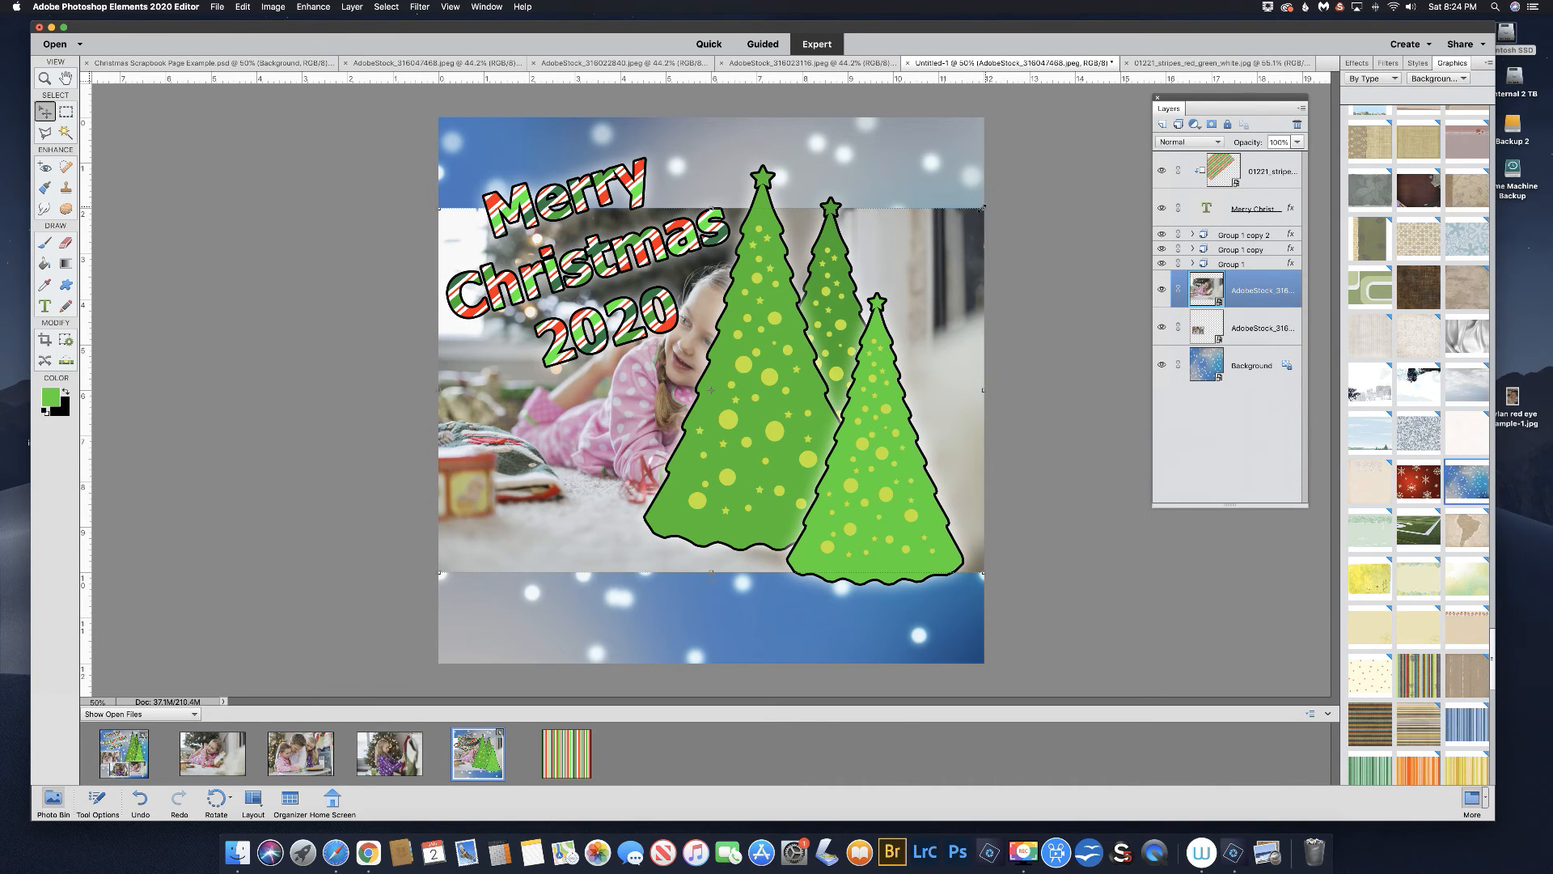
pyautogui.moveTo(983, 209); pyautogui.dragTo(675, 482)
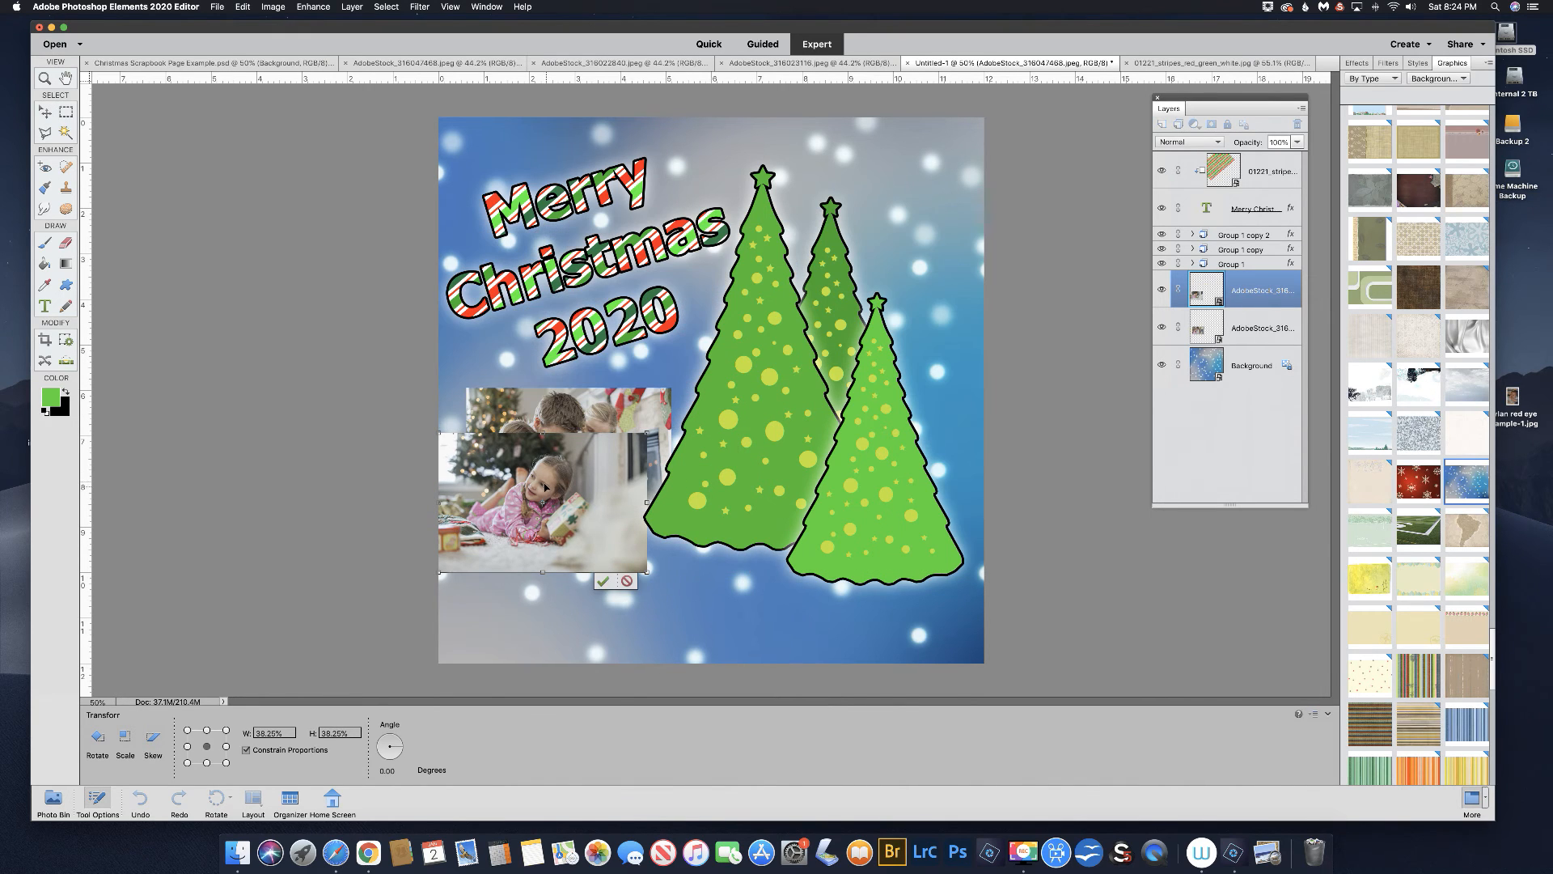
pyautogui.moveTo(548, 488); pyautogui.dragTo(634, 555)
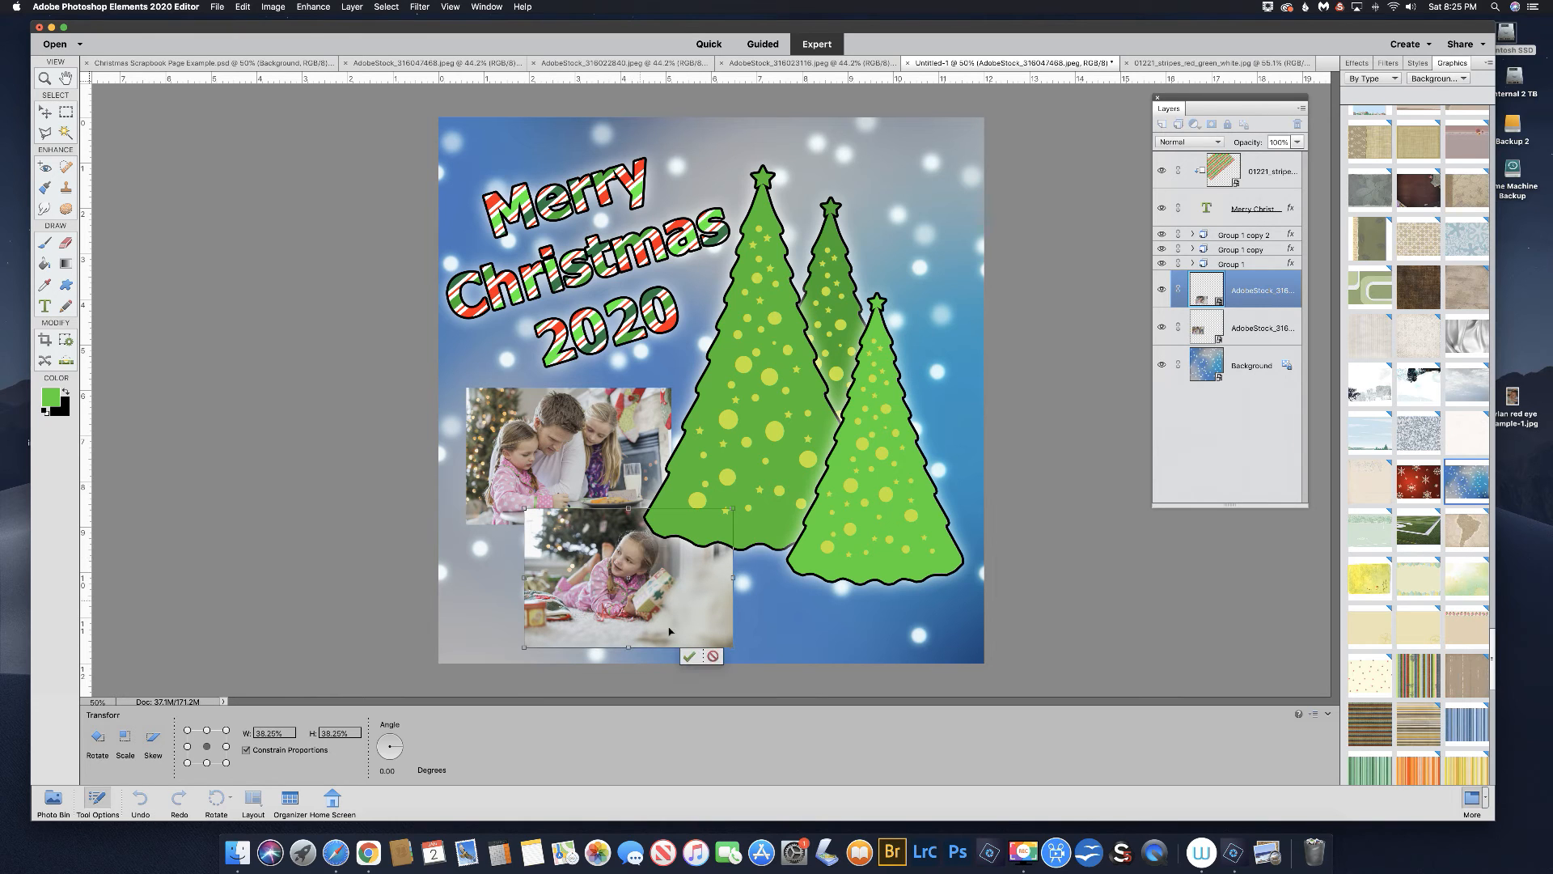
pyautogui.click(689, 657)
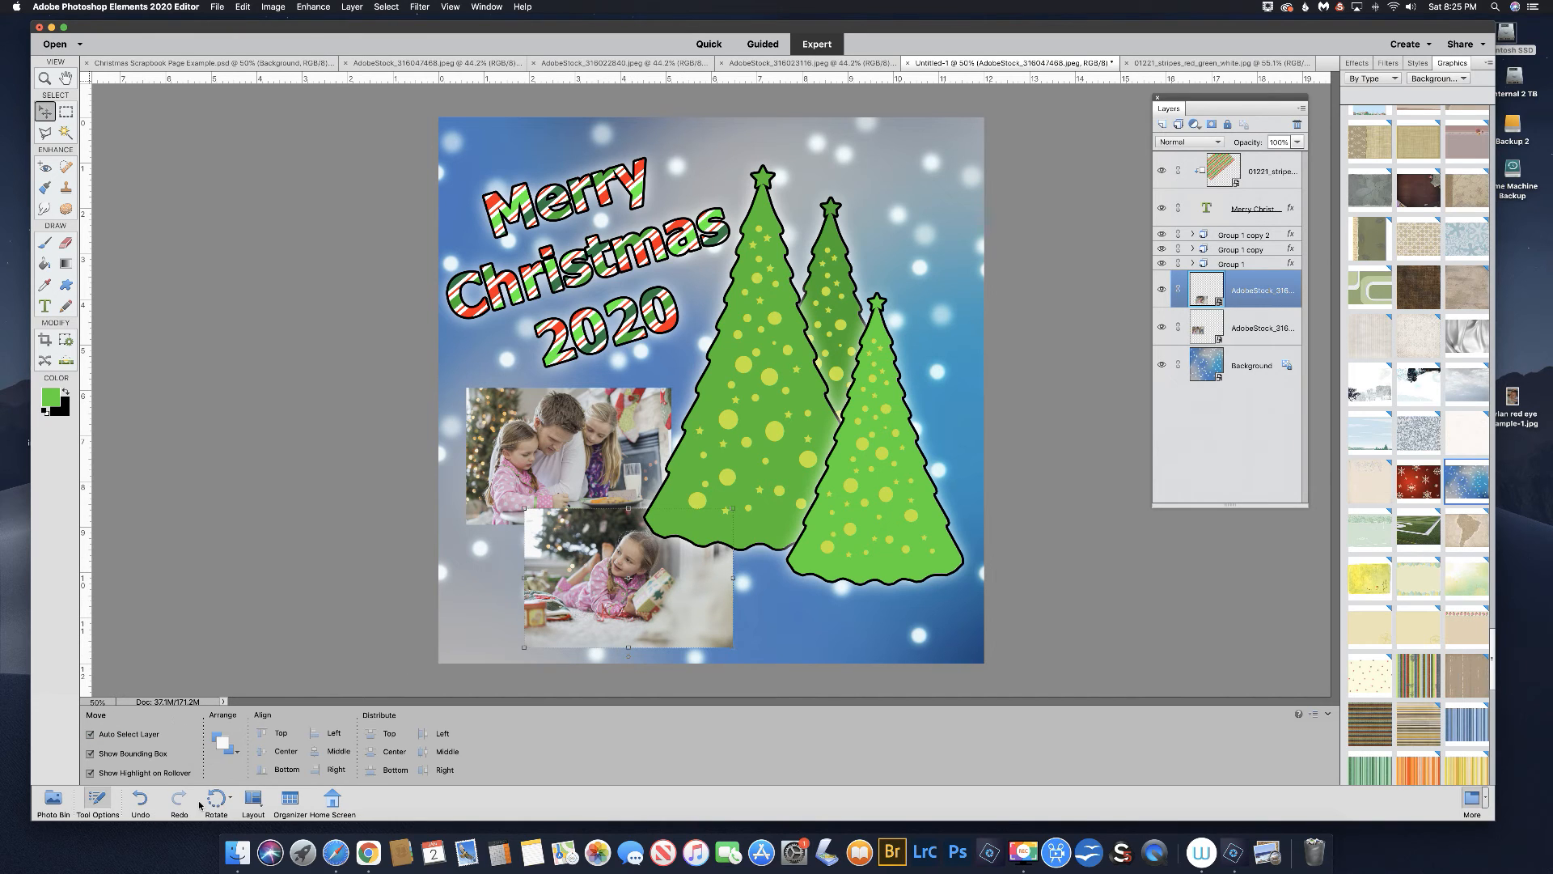
# Place the AdobeStock_316023116 photo of the girl in purple, scaled to 35.50%, at the base of the trees.
pyautogui.click(53, 799)
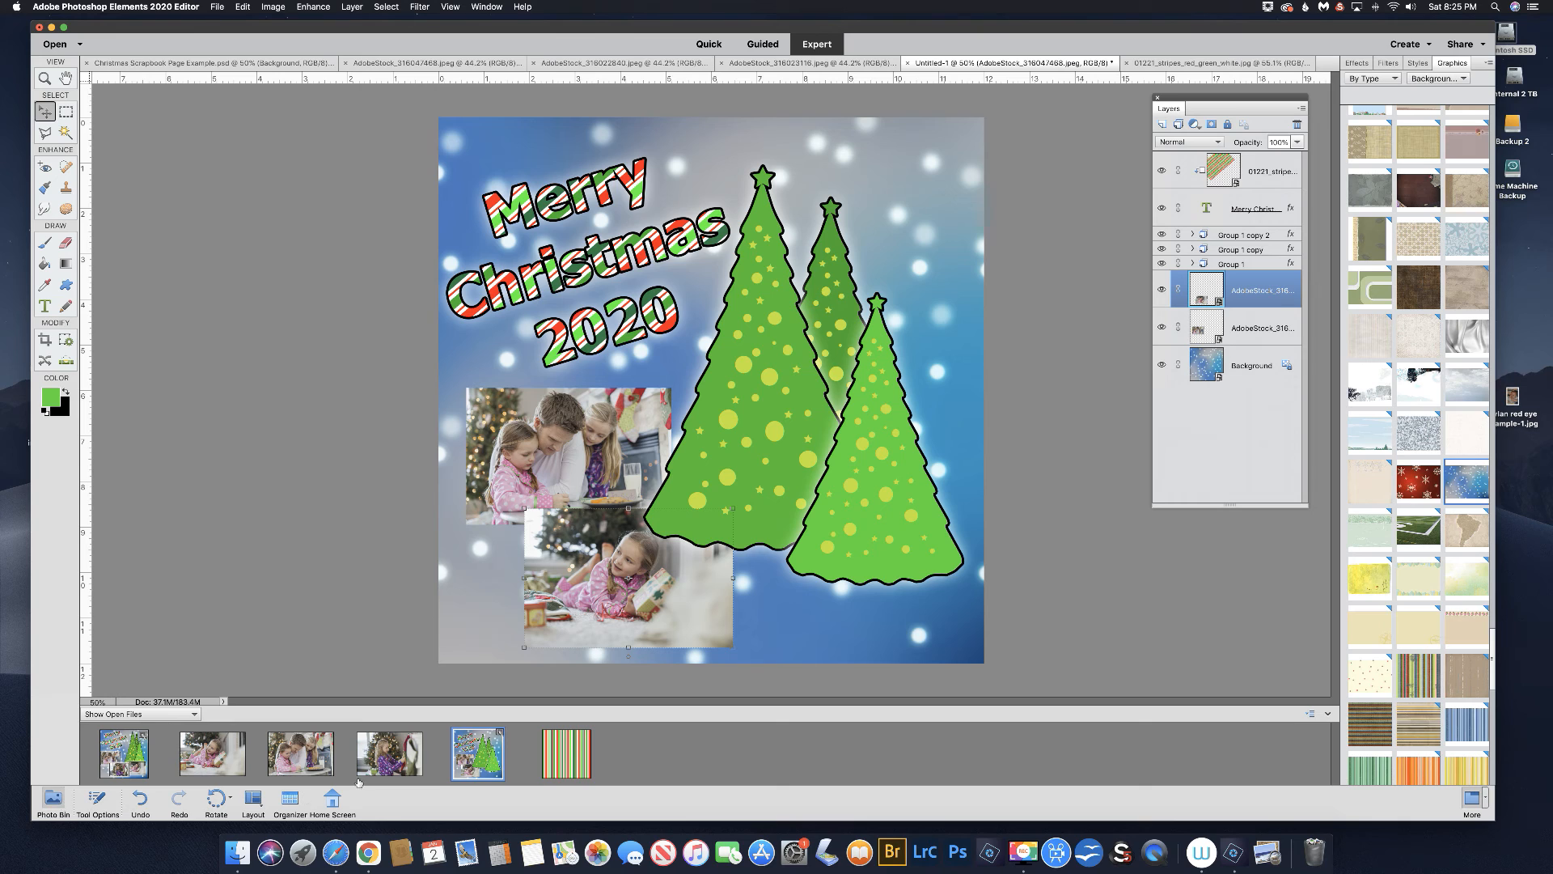
pyautogui.moveTo(437, 711); pyautogui.dragTo(660, 467)
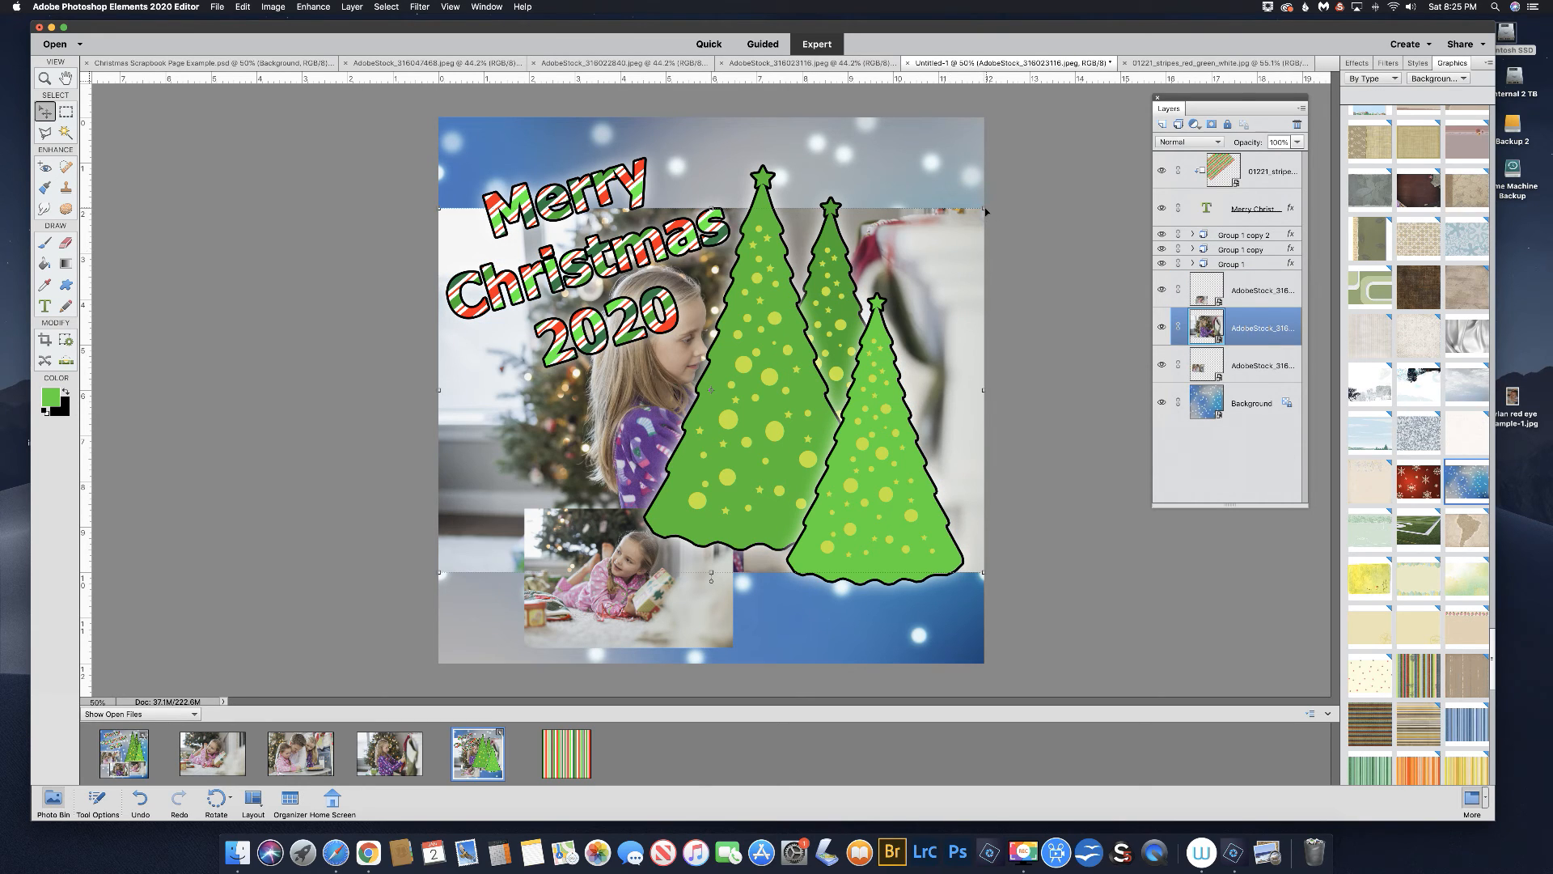
pyautogui.moveTo(942, 246); pyautogui.dragTo(845, 524)
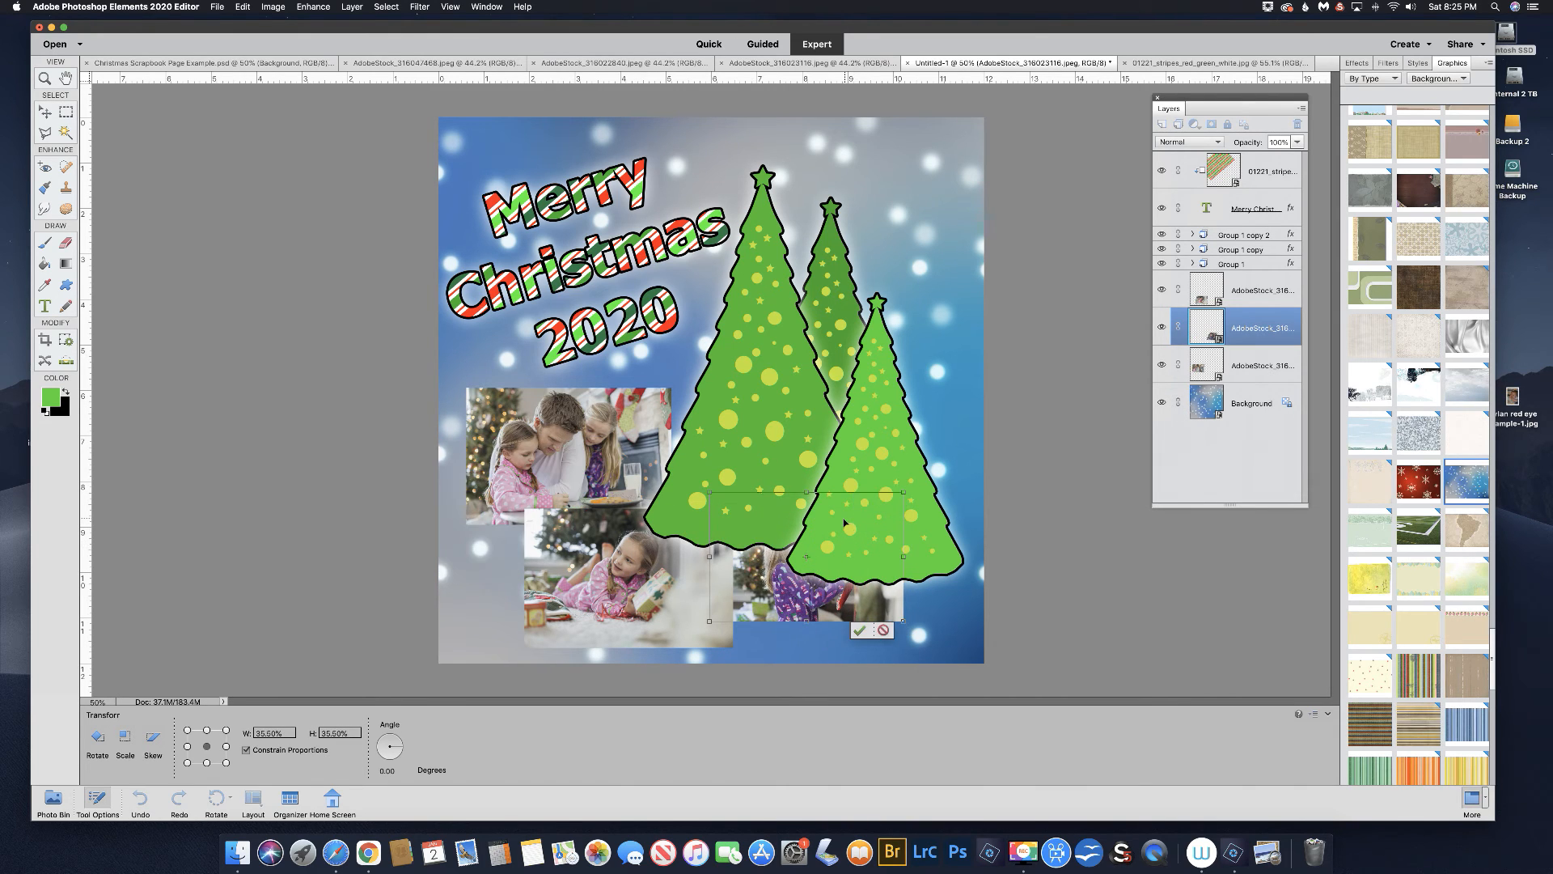
pyautogui.click(858, 628)
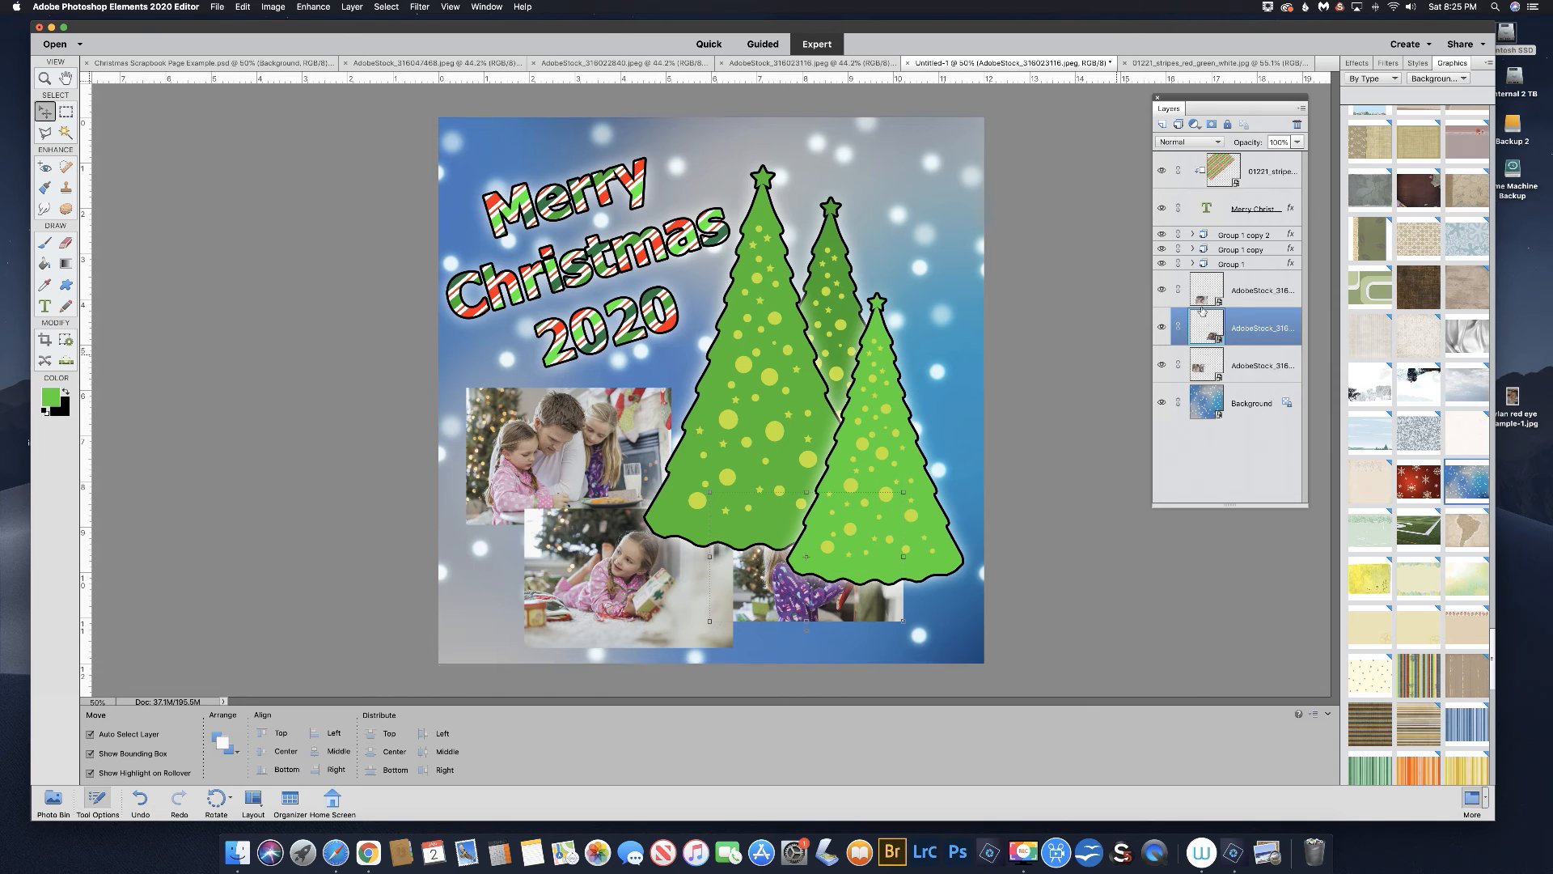
# Move the three photo layers together to the top of the layer stack, in front of the trees and title.
pyautogui.click(1239, 291)
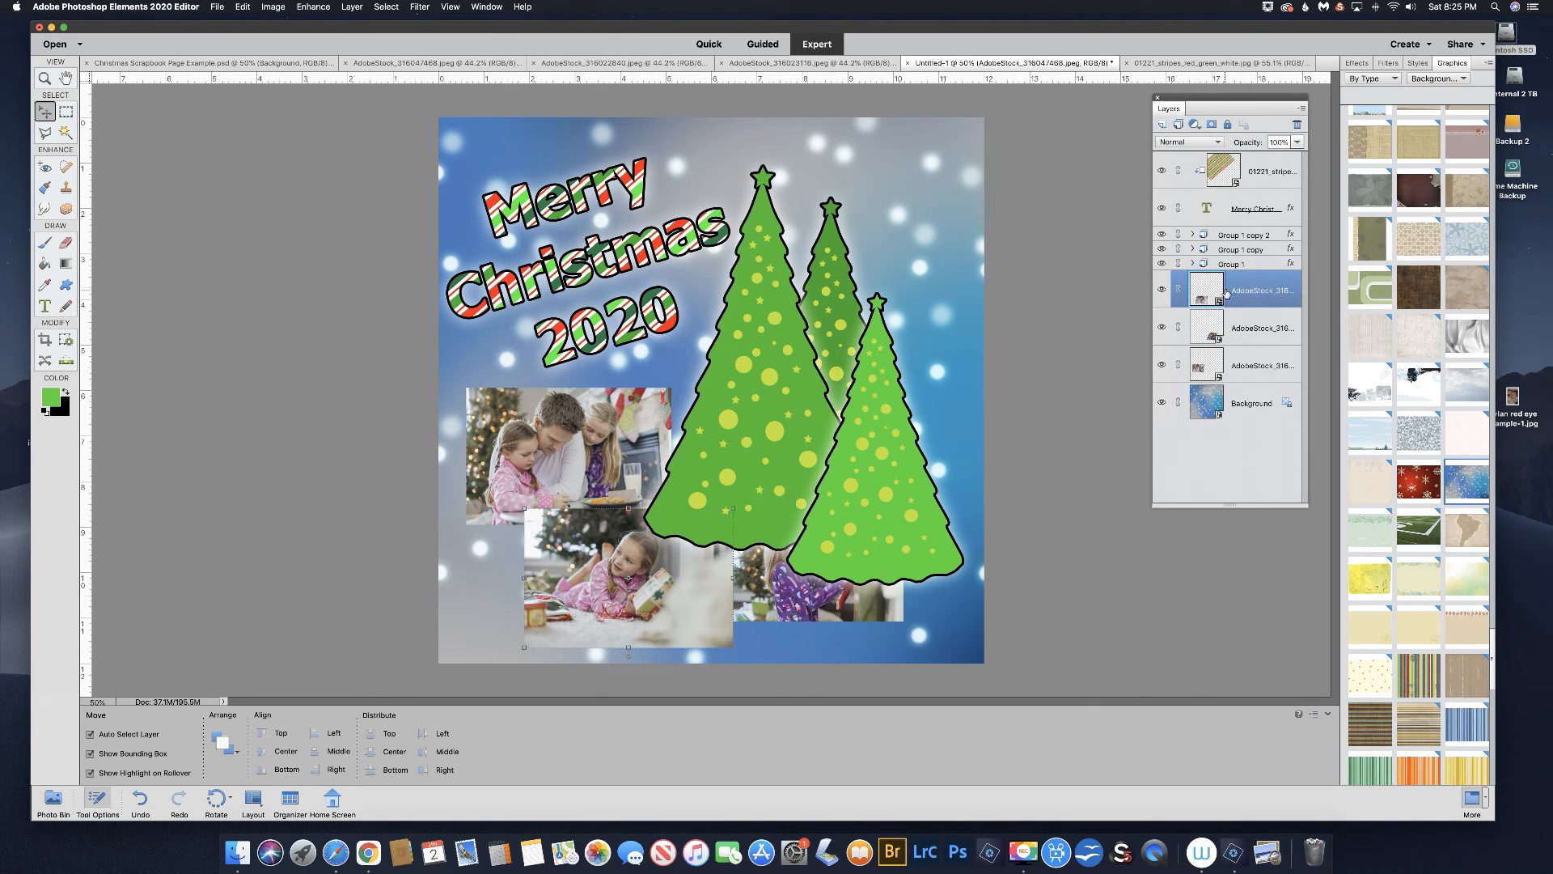
pyautogui.keyDown('shift'); pyautogui.click(1235, 364); pyautogui.keyUp('shift')
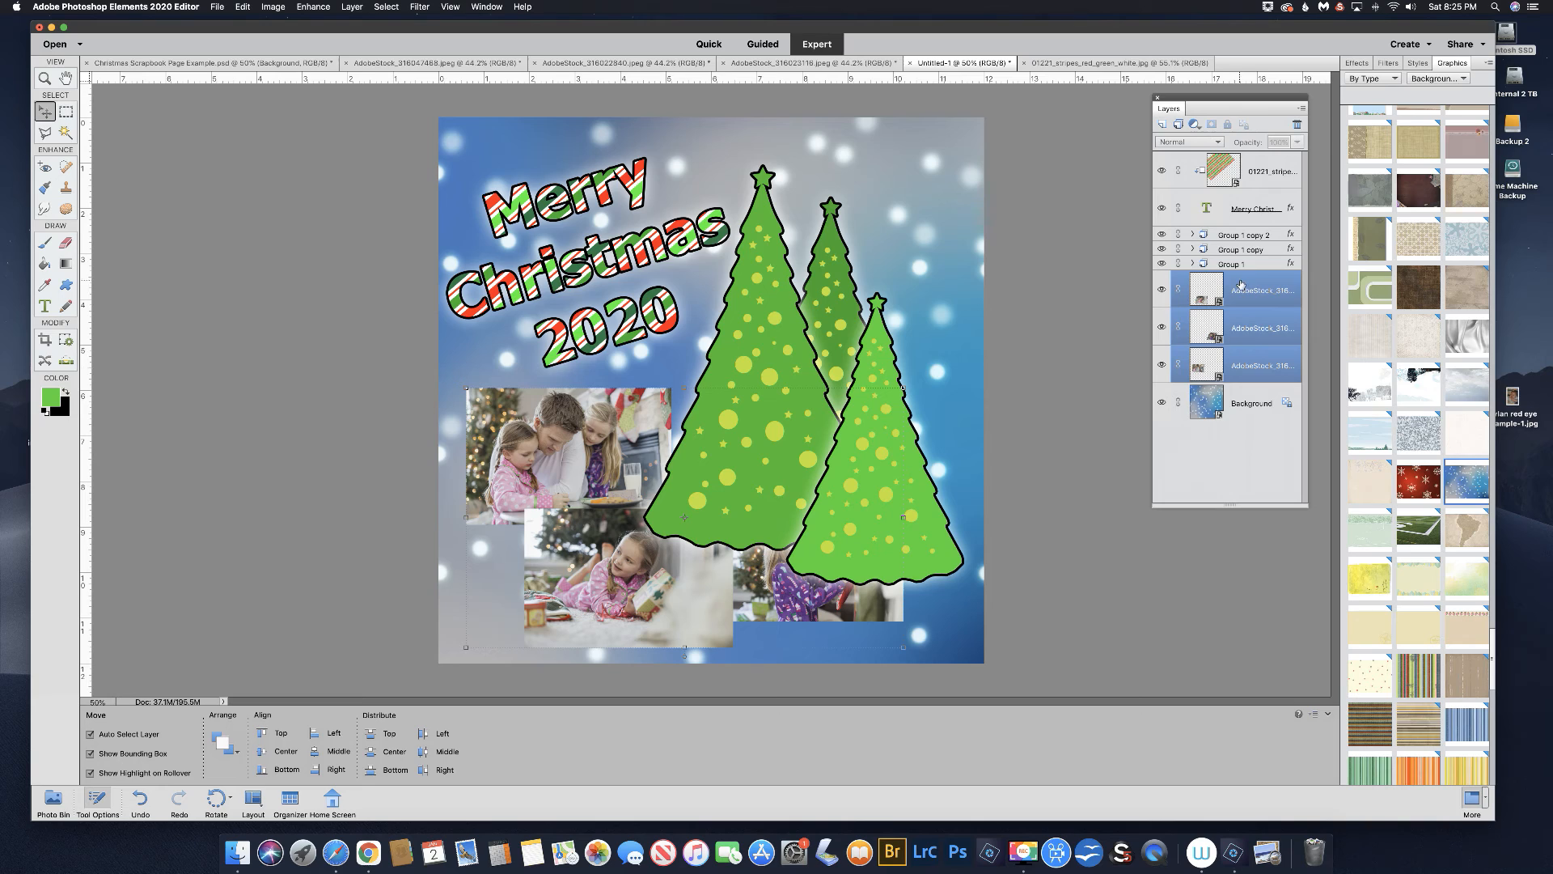
pyautogui.moveTo(1236, 293); pyautogui.dragTo(1207, 159)
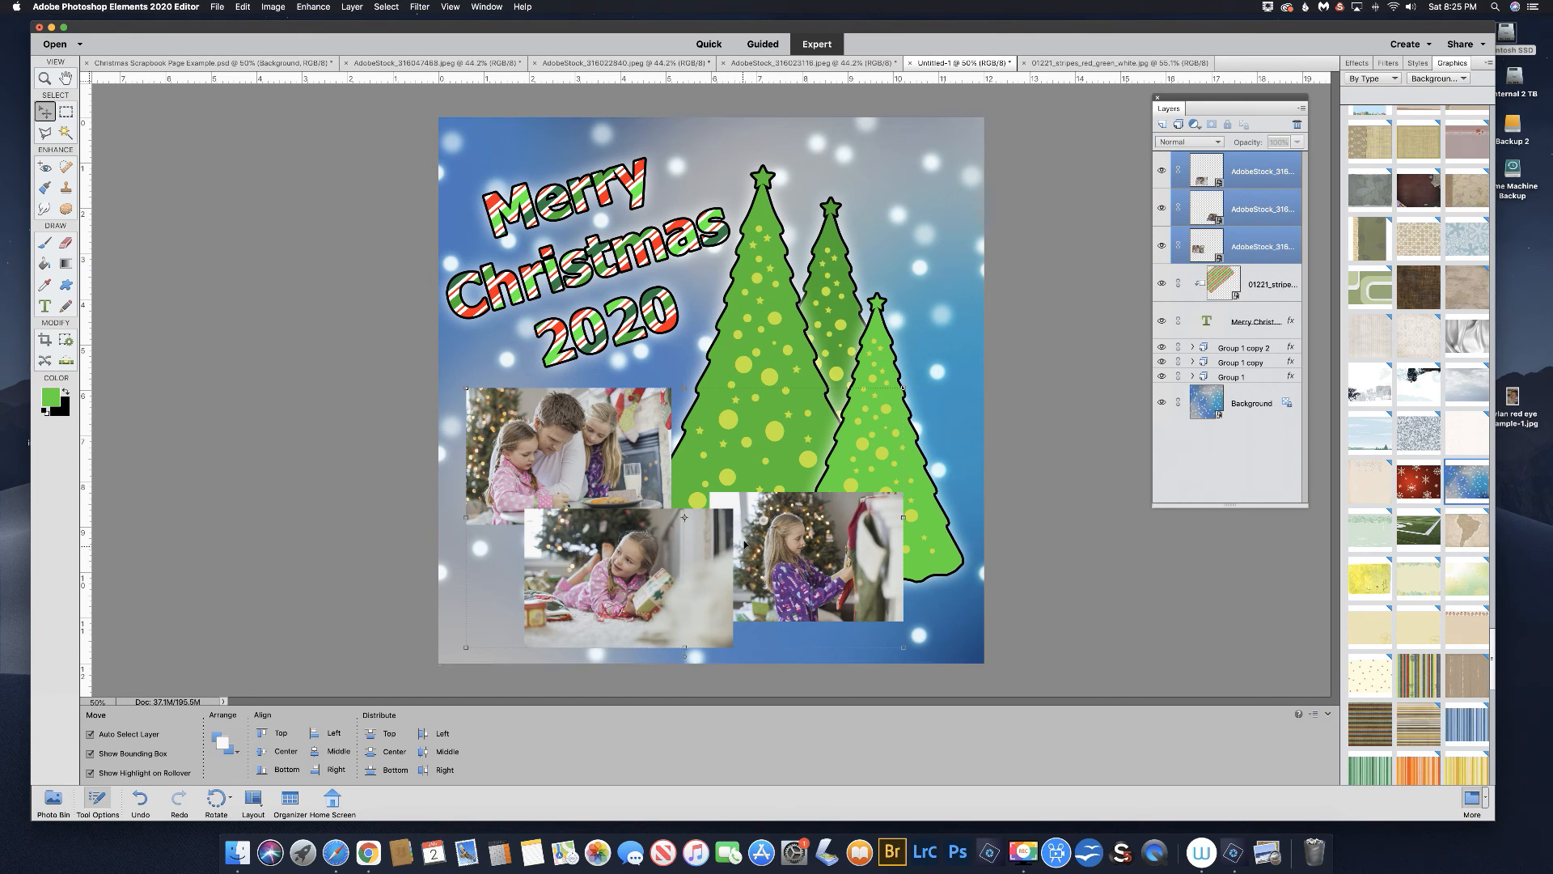
# Shift the three photos as a group slightly up and to the right on the page.
pyautogui.moveTo(738, 544); pyautogui.dragTo(752, 537)
pyautogui.moveTo(847, 515); pyautogui.dragTo(831, 526)
pyautogui.click(1249, 179)
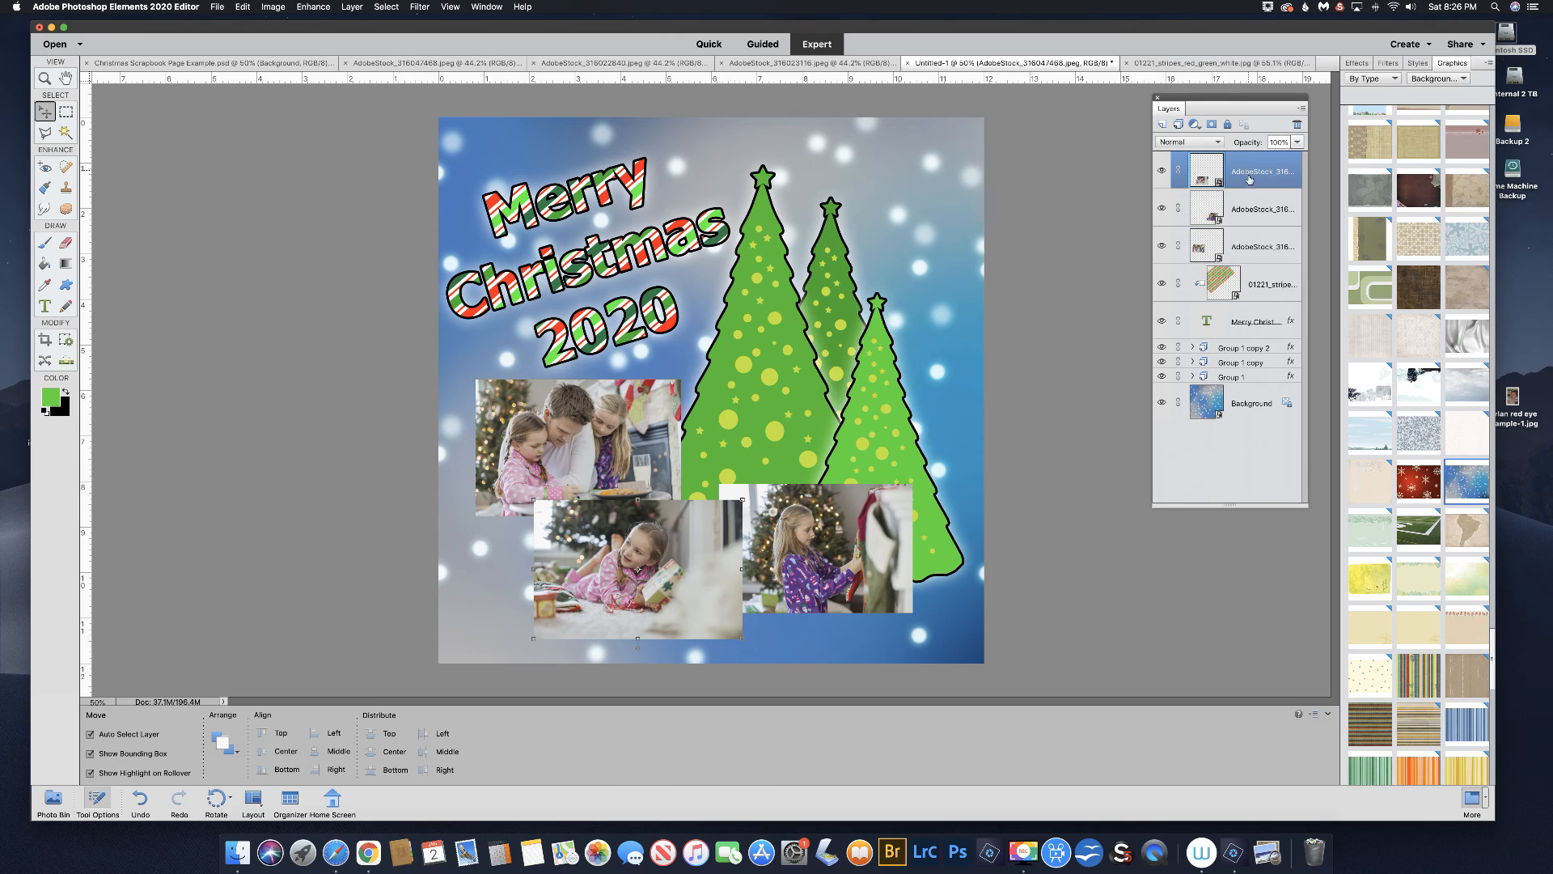
# Nudge the family photo left, lower the gift photo slightly, and shift the purple-pajama photo a little right to refine the overlaps.
pyautogui.click(600, 434)
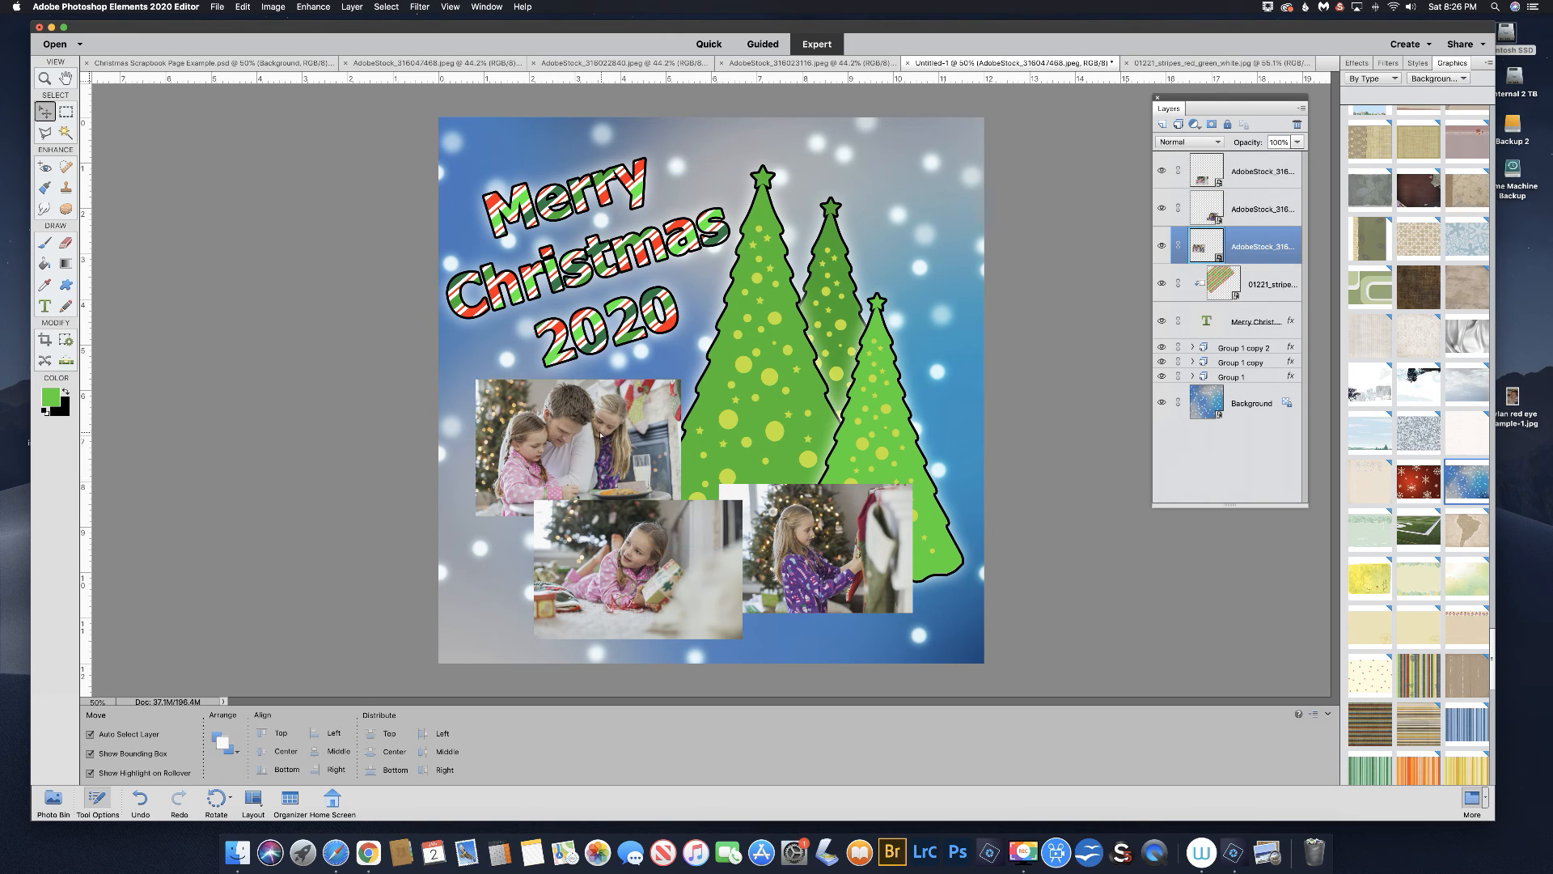
pyautogui.hotkey('shift', 'Left')
pyautogui.hotkey('shift', 'Left')
pyautogui.hotkey('shift', 'Up')
pyautogui.hotkey('shift', 'Up')
pyautogui.hotkey('shift', 'Down')
pyautogui.hotkey('shift', 'Down')
pyautogui.moveTo(657, 567); pyautogui.dragTo(664, 573)
pyautogui.moveTo(825, 538); pyautogui.dragTo(828, 538)
pyautogui.moveTo(678, 548); pyautogui.dragTo(673, 541)
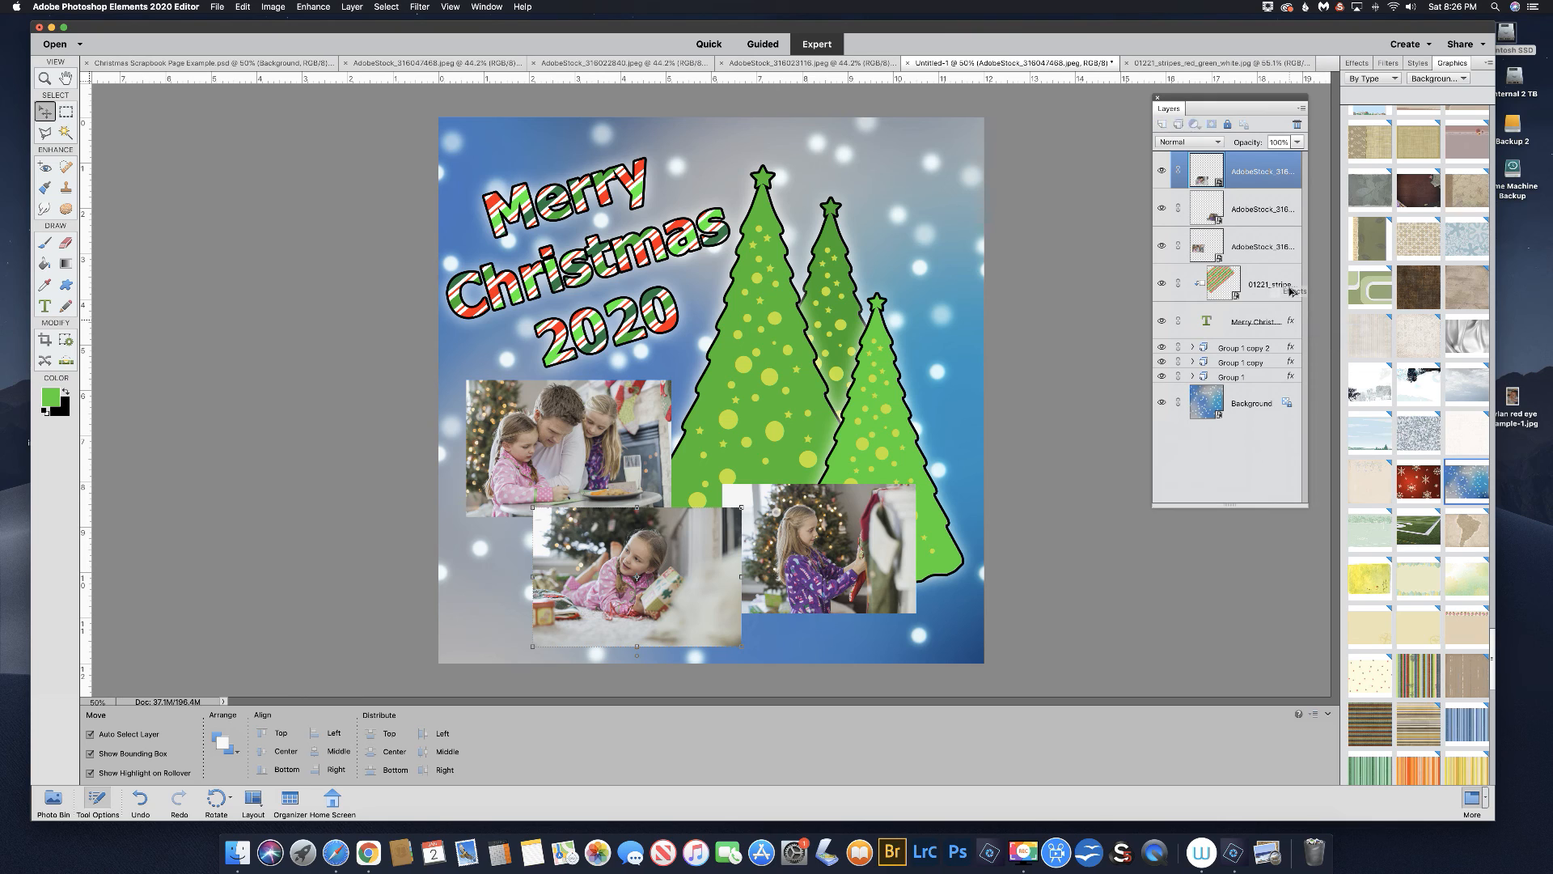
# Copy the black stroke and white glow layer style onto all three photo layers.
pyautogui.moveTo(1289, 253); pyautogui.dragTo(1291, 178)
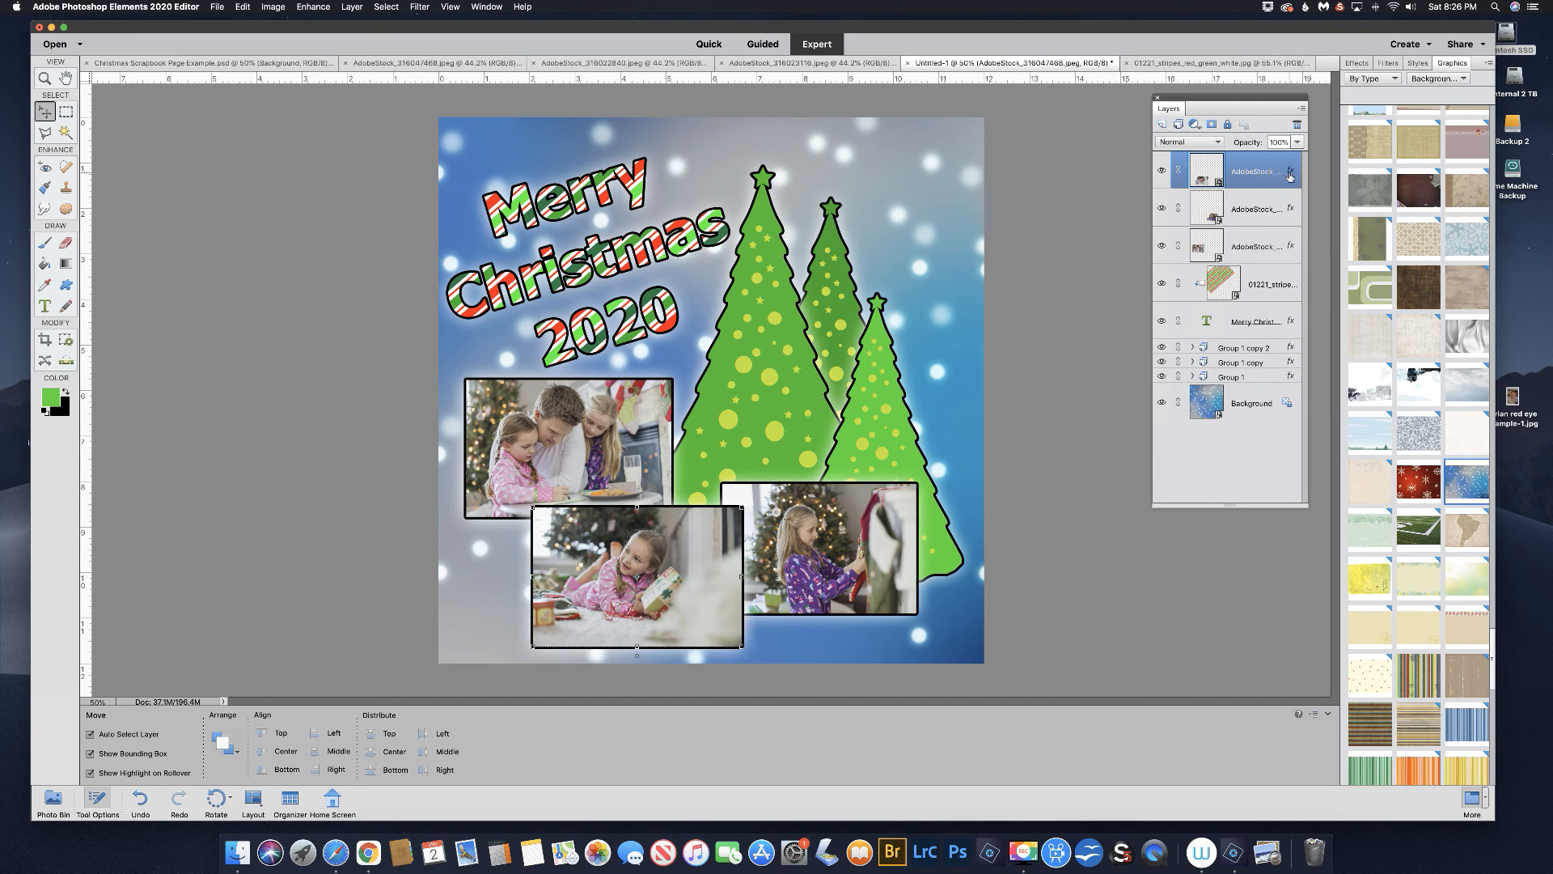